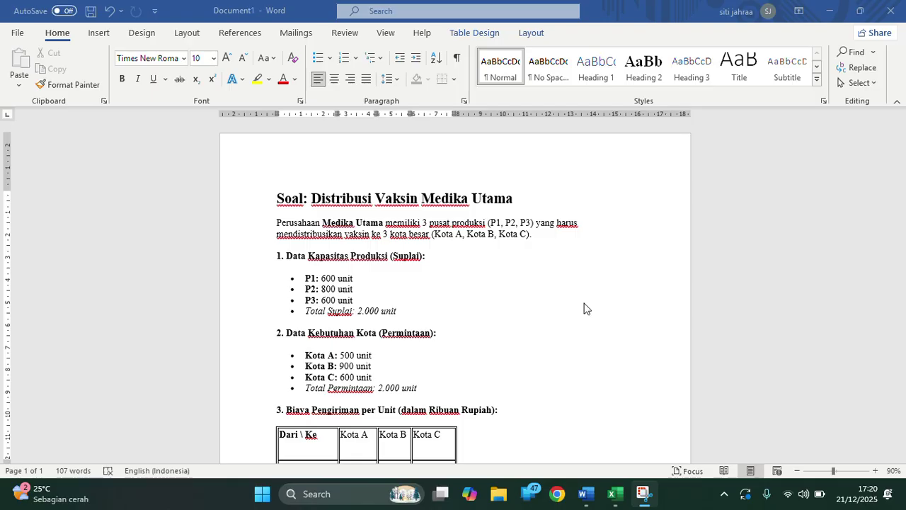
# Read the title and introduction of the Medika Utama vaccine distribution problem, noting its production centres and destination cities.
pyautogui.scroll(-1, 583, 321)
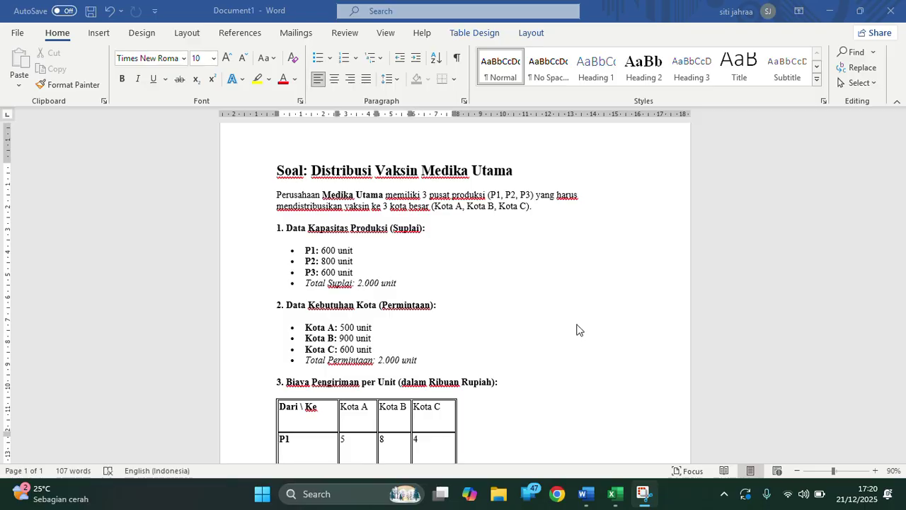
pyautogui.scroll(-2, 567, 350)
pyautogui.scroll(2, 557, 368)
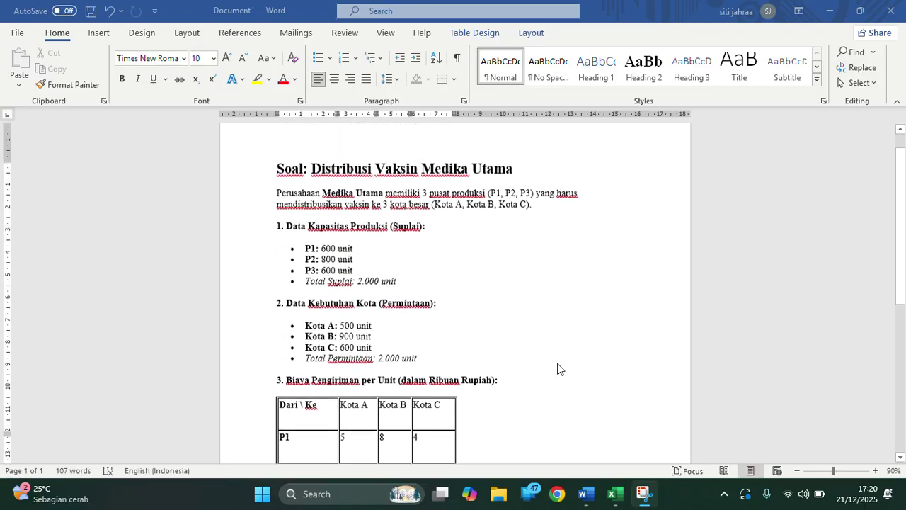
pyautogui.scroll(-1, 558, 368)
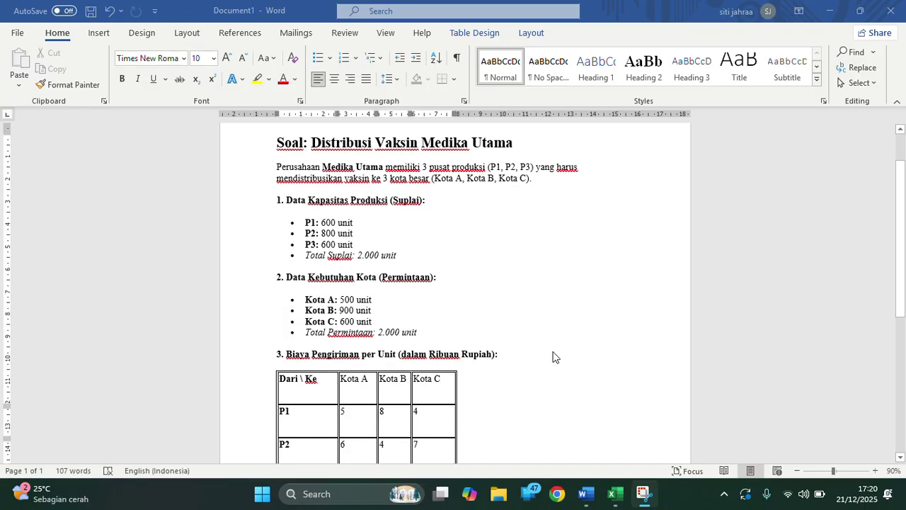
pyautogui.click(318, 145)
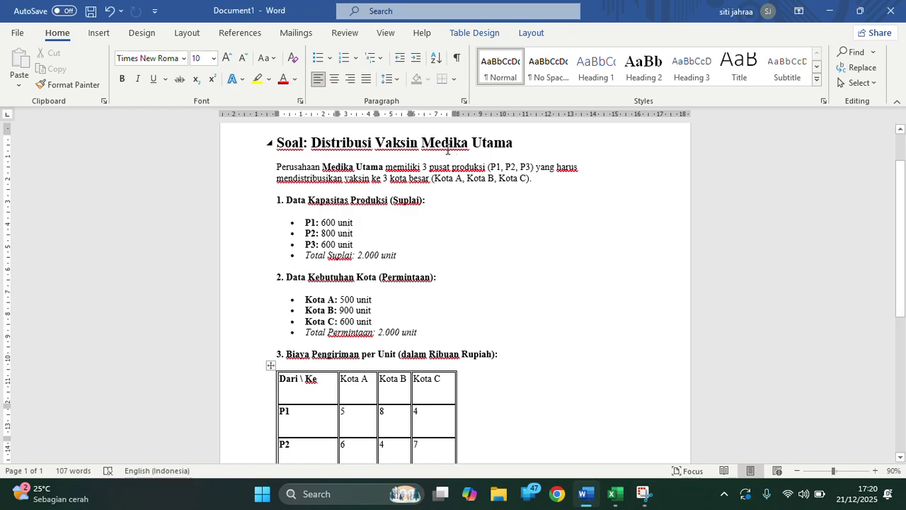
pyautogui.moveTo(513, 145); pyautogui.dragTo(310, 133)
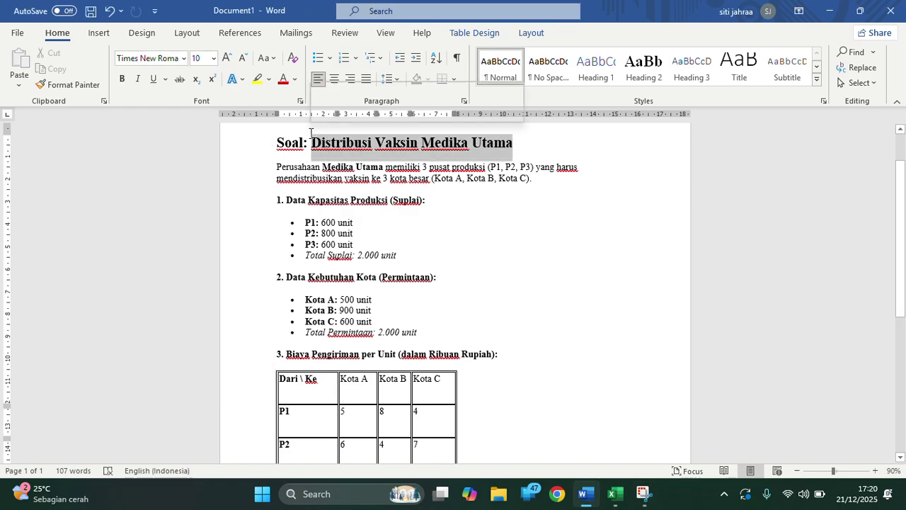
pyautogui.click(310, 132)
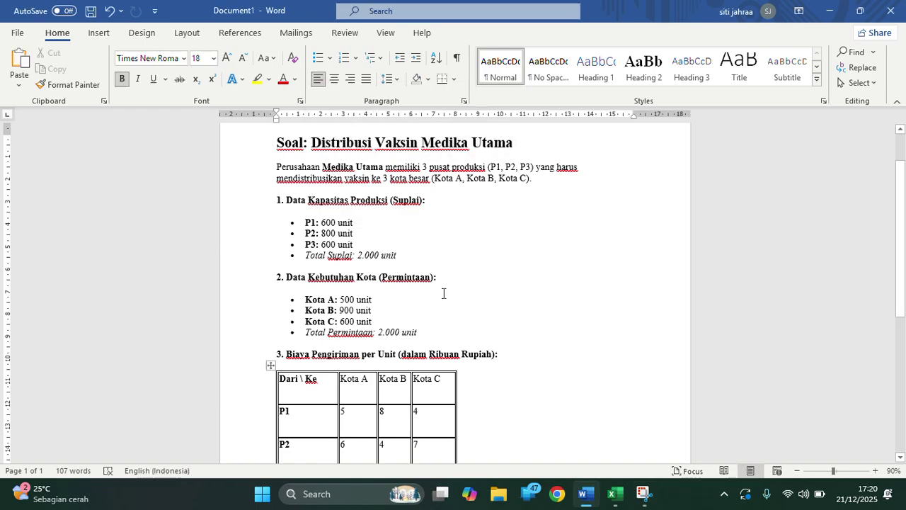
pyautogui.scroll(3, 443, 293)
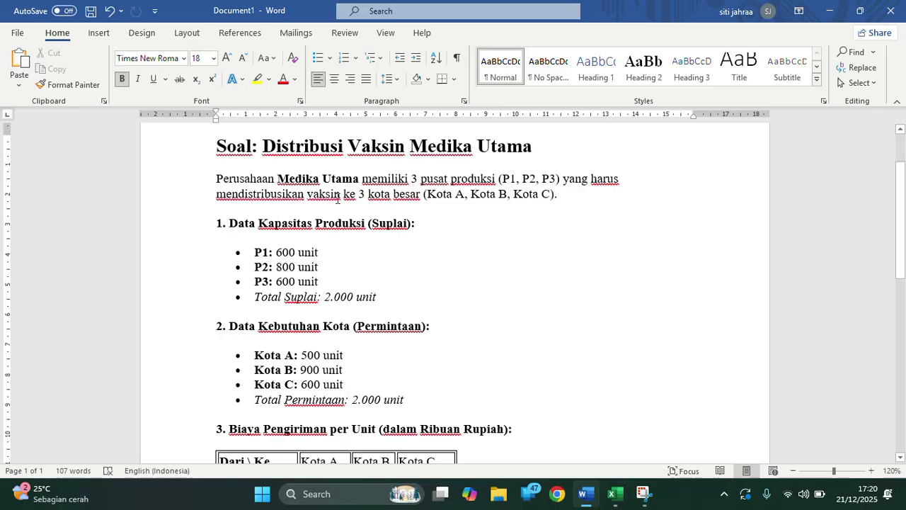
pyautogui.moveTo(359, 196); pyautogui.dragTo(415, 203)
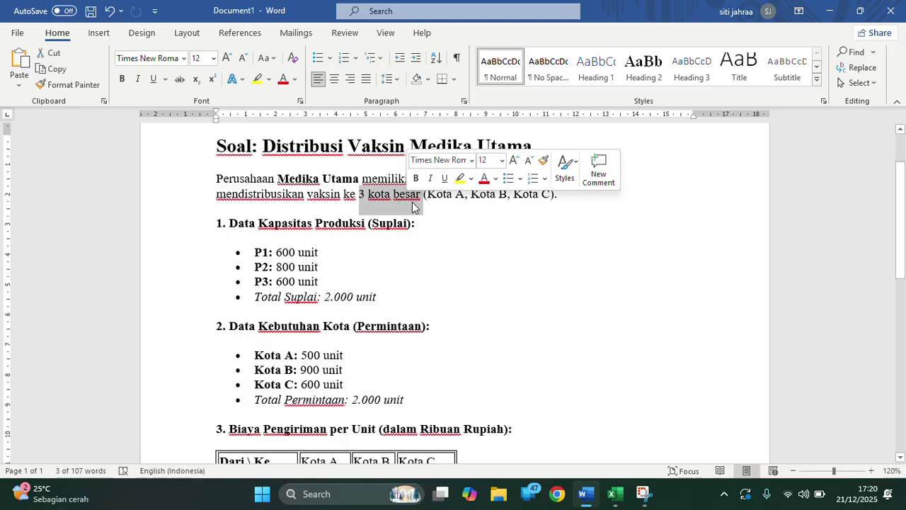
pyautogui.click(416, 203)
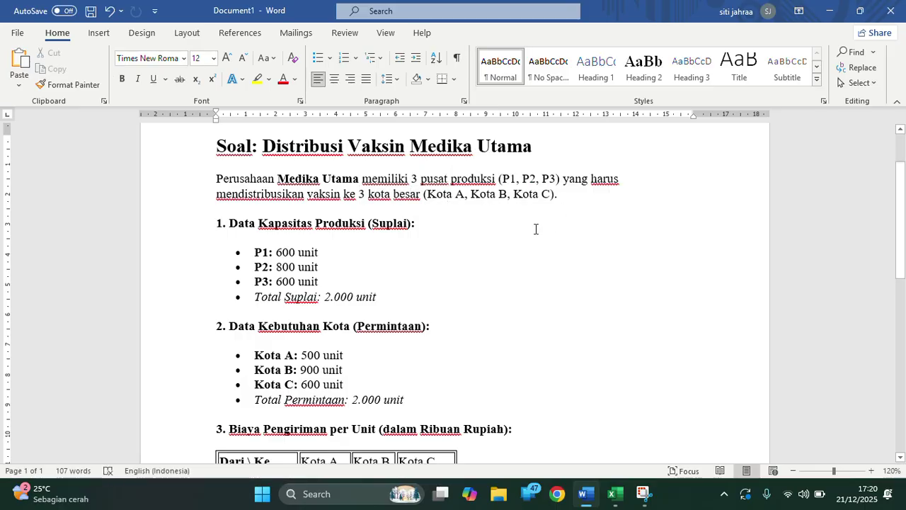
# Examine the problem's supply data, city demand, per-unit shipping cost table and the assigned task.
pyautogui.scroll(-2, 417, 246)
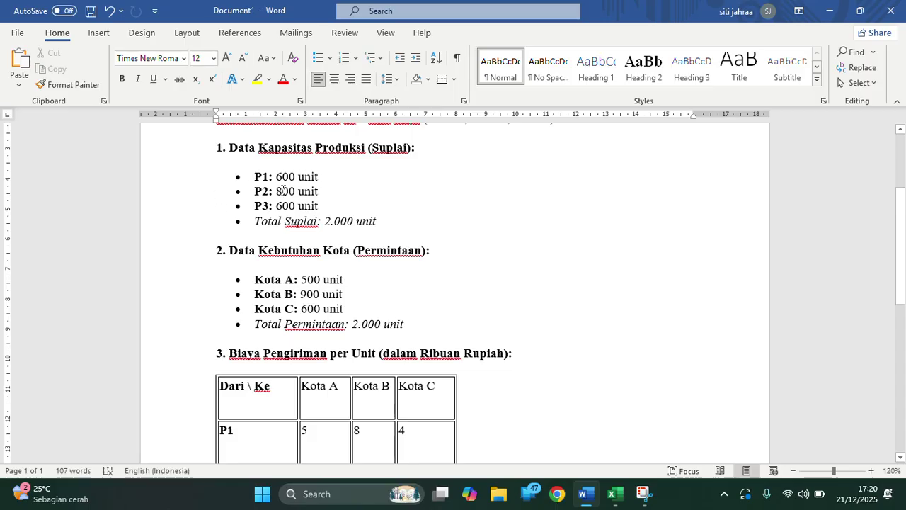
pyautogui.scroll(-2, 282, 189)
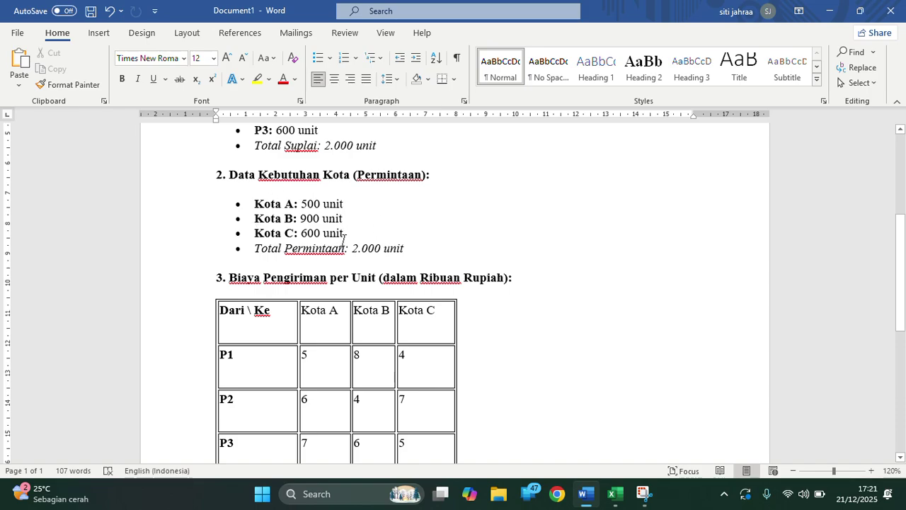
pyautogui.scroll(-3, 313, 225)
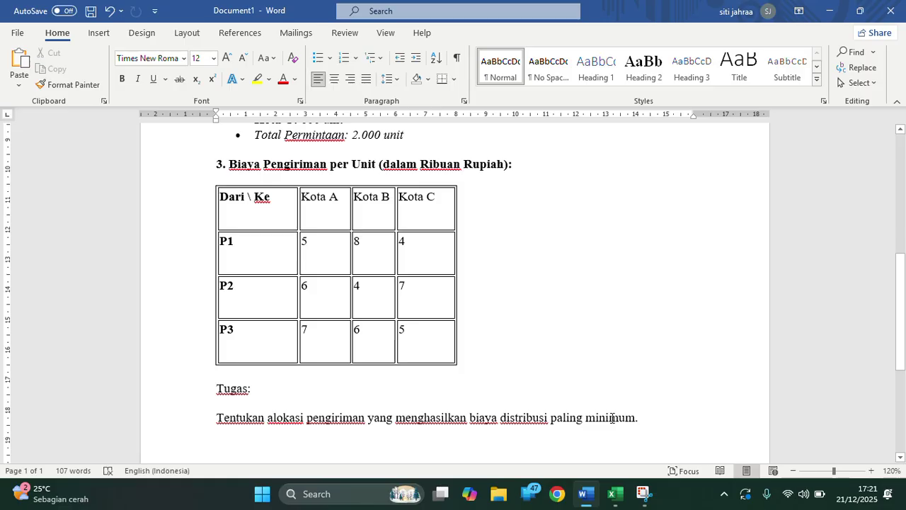
pyautogui.scroll(8, 432, 328)
pyautogui.scroll(-3, 433, 327)
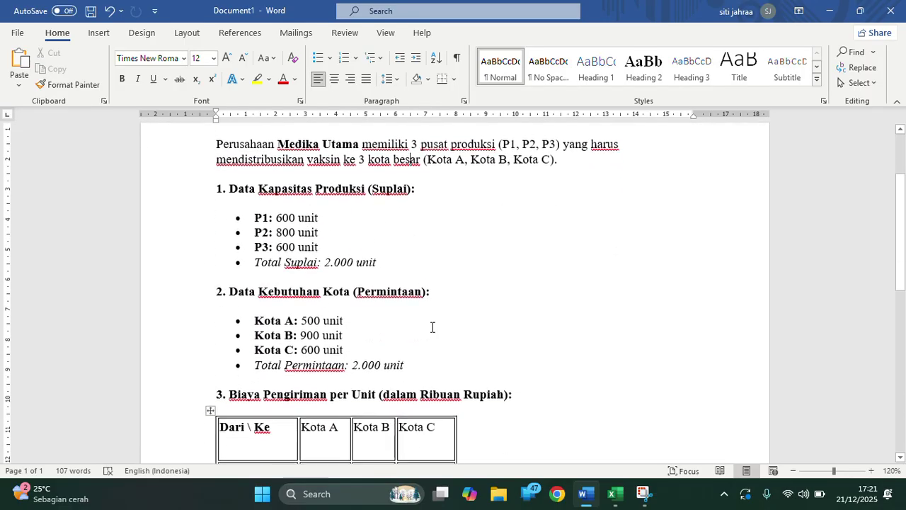
pyautogui.scroll(2, 411, 312)
pyautogui.scroll(-1, 356, 328)
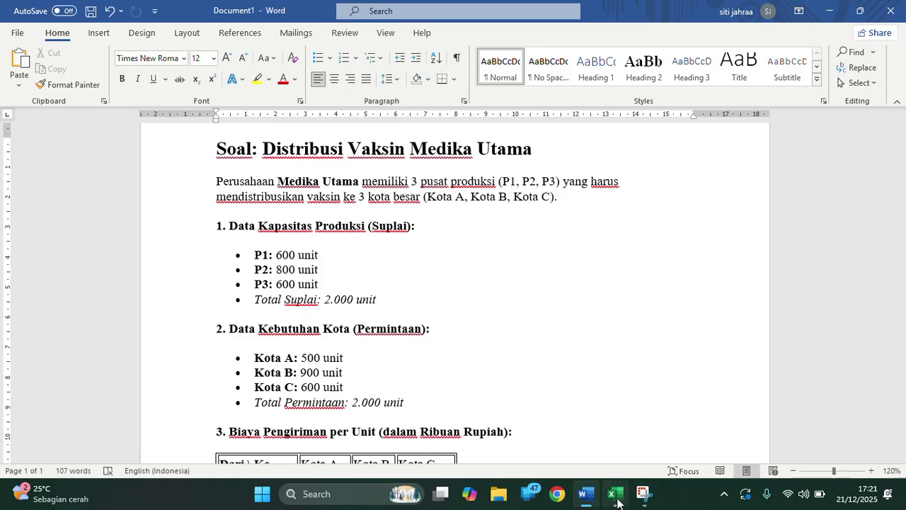
# Switch to the blank Excel workbook and arrange it side by side with the Word document.
pyautogui.moveTo(616, 502)
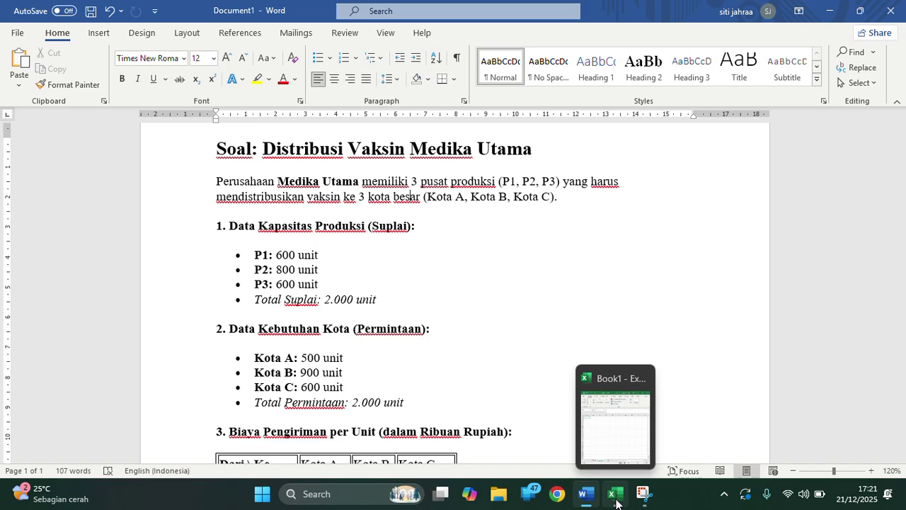
pyautogui.click(615, 496)
pyautogui.click(860, 11)
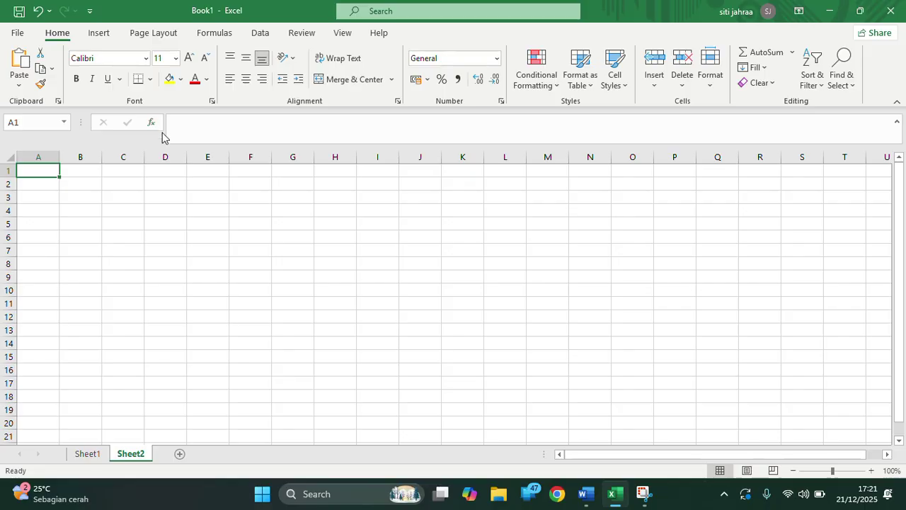
pyautogui.press('super+Right')
pyautogui.press('Return')
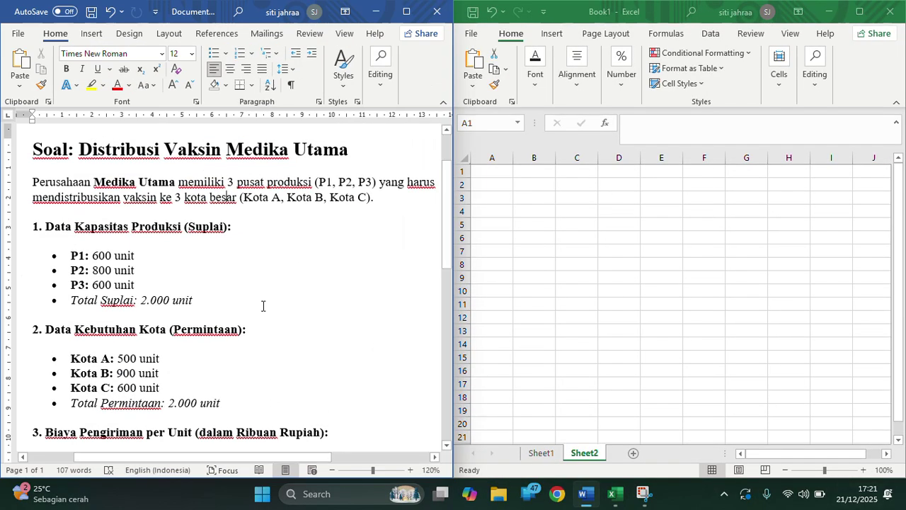
# Narrow the Word window to give Excel more width, and zoom the document out to 90% so its text fits.
pyautogui.scroll(1, 233, 162)
pyautogui.scroll(-2, 234, 247)
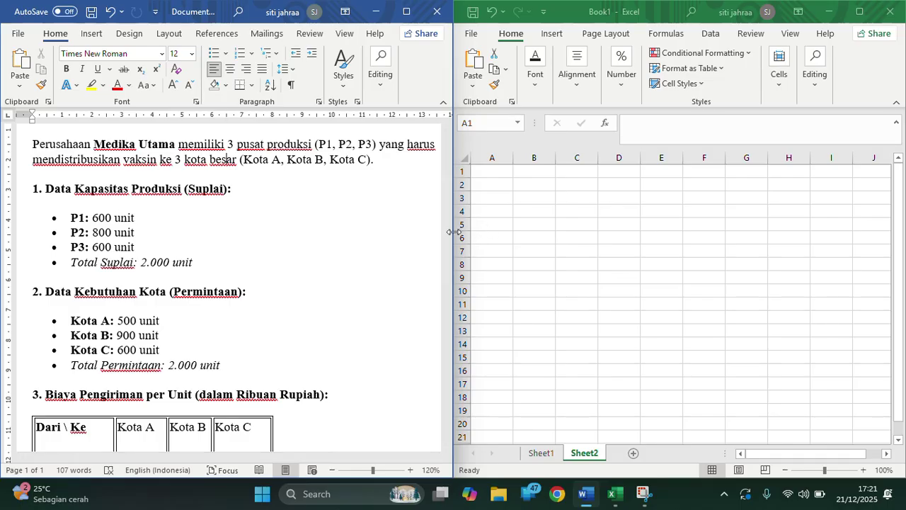
pyautogui.moveTo(454, 235); pyautogui.dragTo(394, 238)
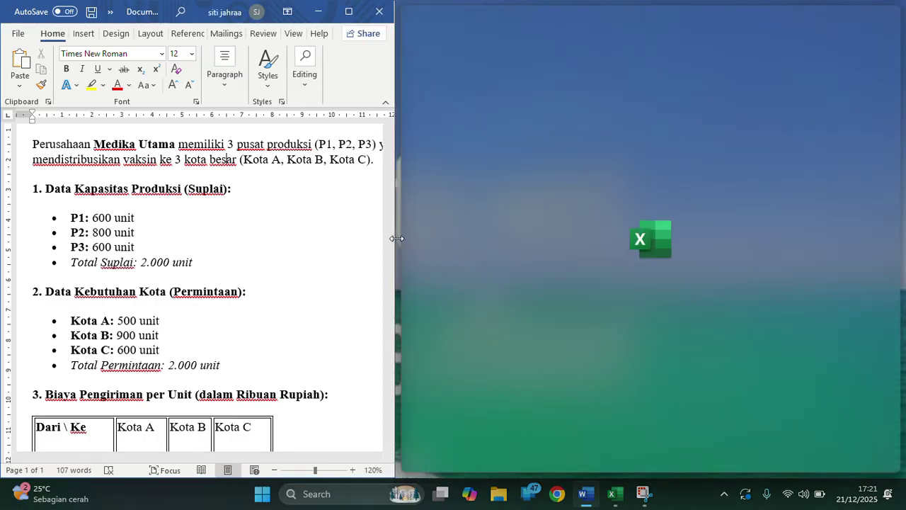
pyautogui.scroll(-3, 248, 259)
pyautogui.scroll(2, 234, 247)
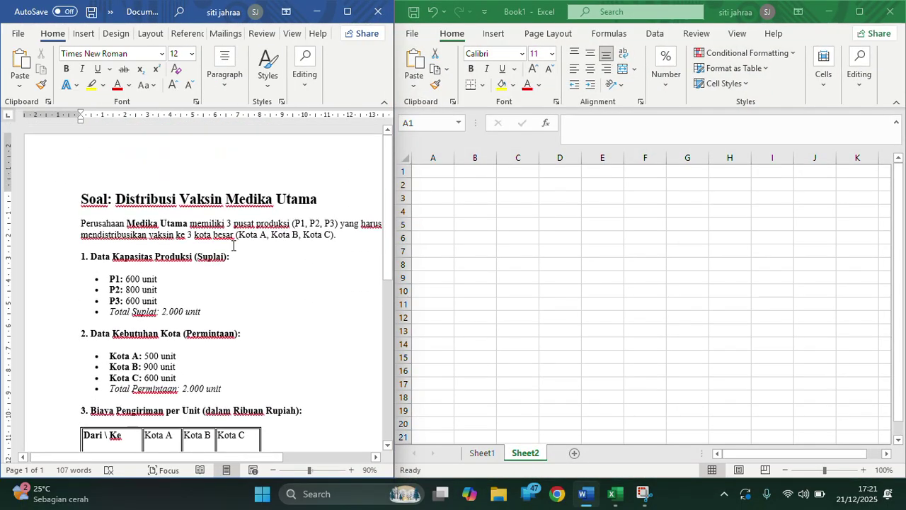
pyautogui.hscroll(1, 233, 245)
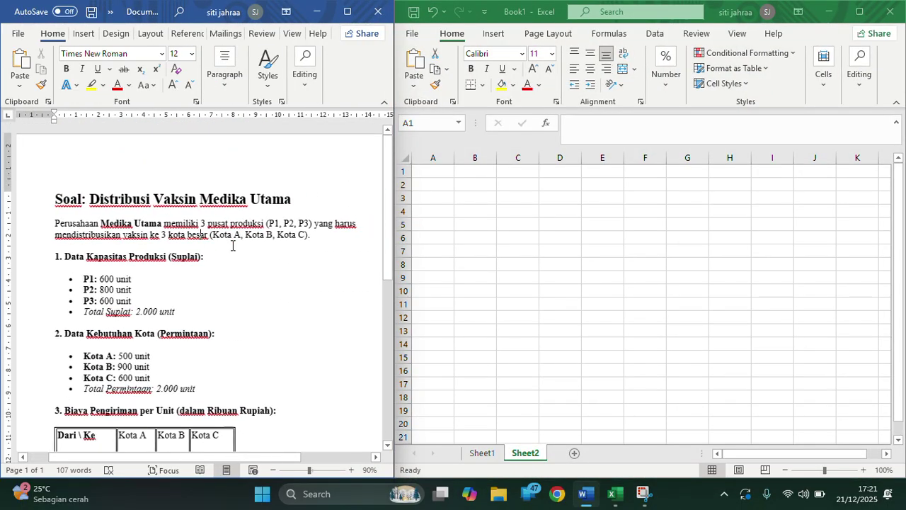
# Enter the cost table headers DARI/KE, KOTA A, KOTA B and KOTA C in cells A3 to D3 of Sheet2.
pyautogui.click(436, 197)
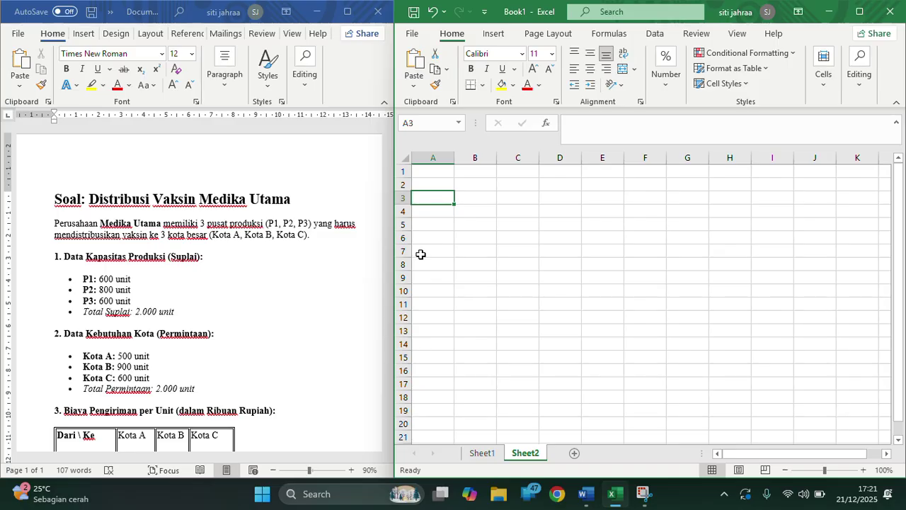
pyautogui.scroll(-2, 158, 363)
pyautogui.scroll(-2, 157, 362)
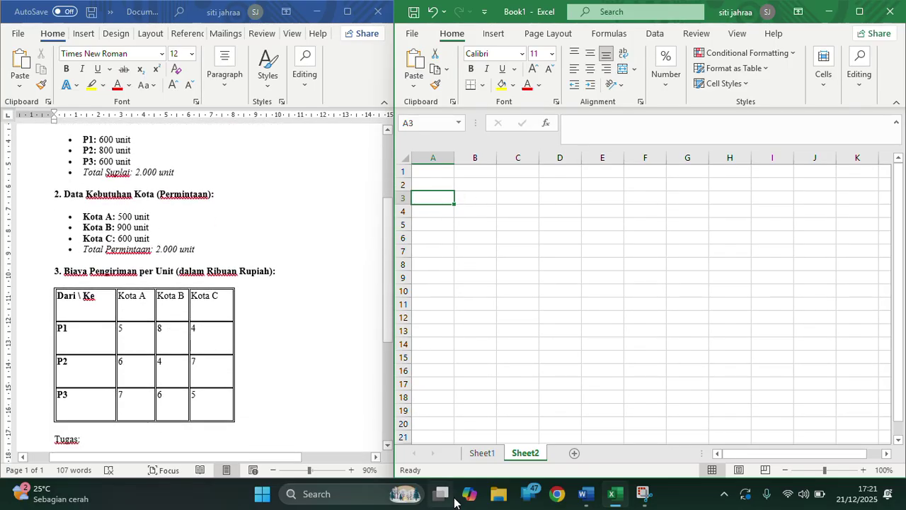
pyautogui.write('DARI')
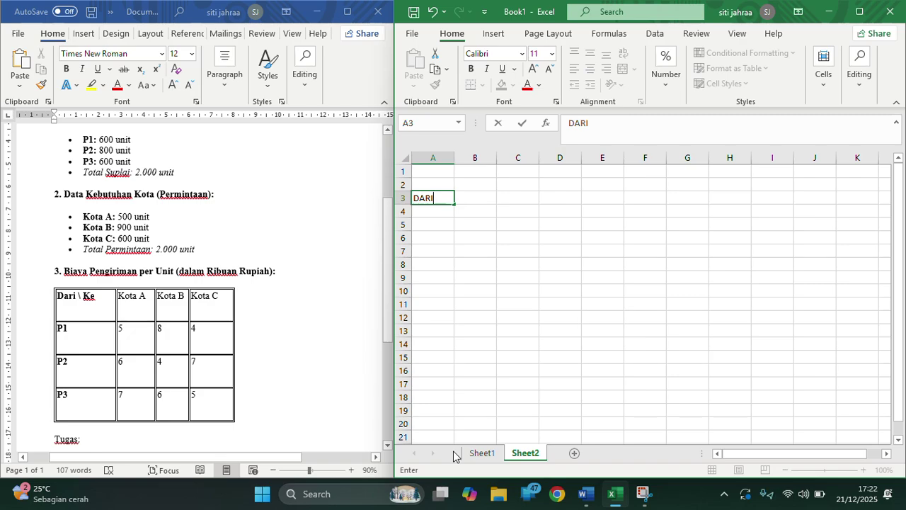
pyautogui.write('/KE')
pyautogui.press('Tab')
pyautogui.write('KOTA A')
pyautogui.press('Tab')
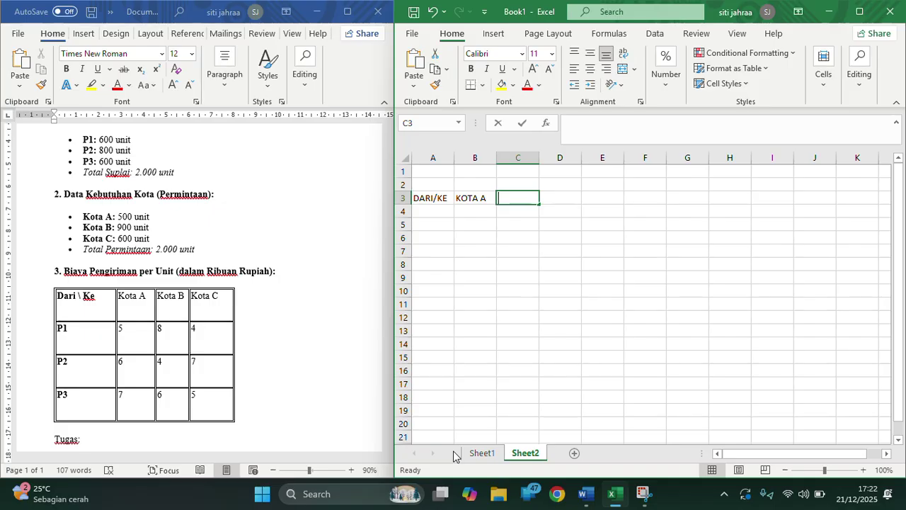
pyautogui.write('KOTA B')
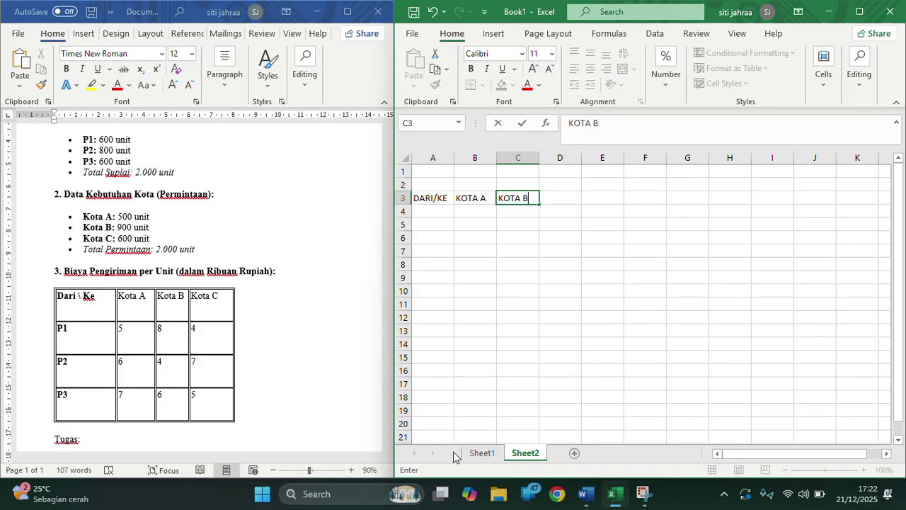
pyautogui.press('Tab')
pyautogui.write('KO')
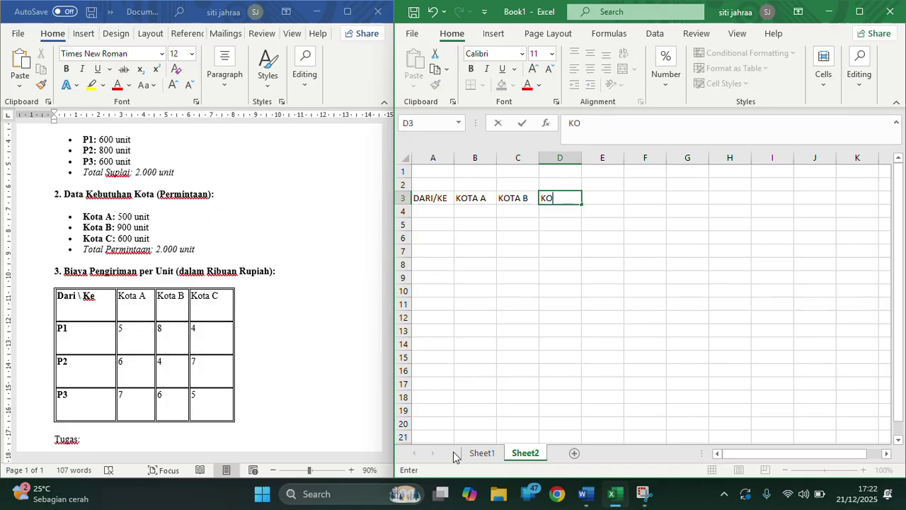
pyautogui.write('TA C')
pyautogui.press('Return')
# Enter the production centre labels P1, P2 and P3 in cells A4 to A6.
pyautogui.press('Left')
pyautogui.press('Left')
pyautogui.press('Left')
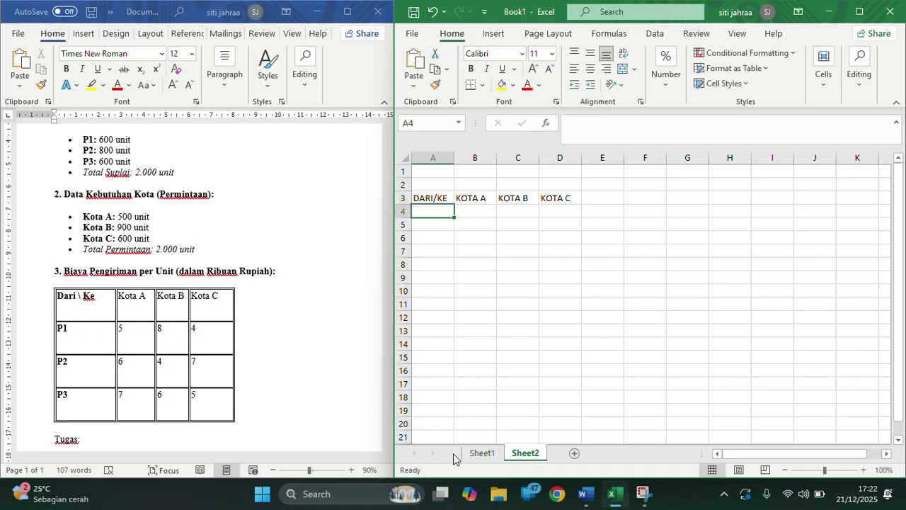
pyautogui.write('P1')
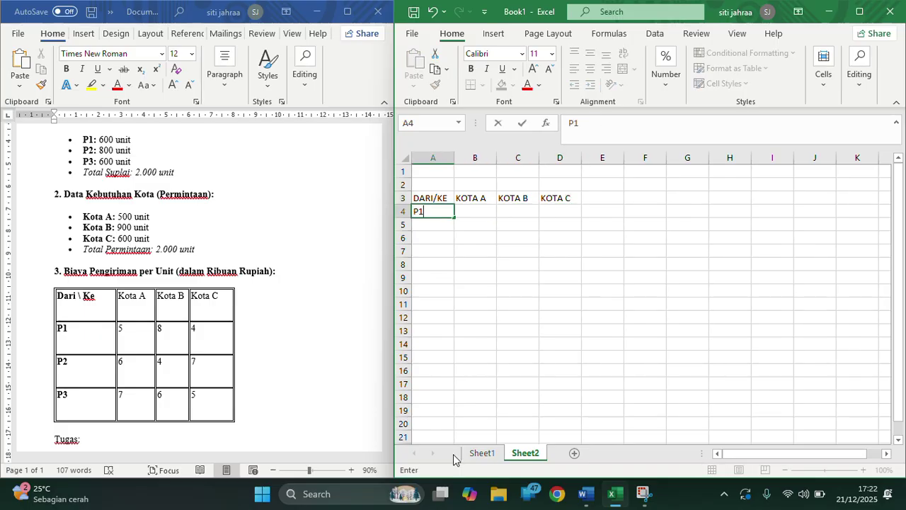
pyautogui.press('Return')
pyautogui.write('P2')
pyautogui.press('Return')
pyautogui.write('P3')
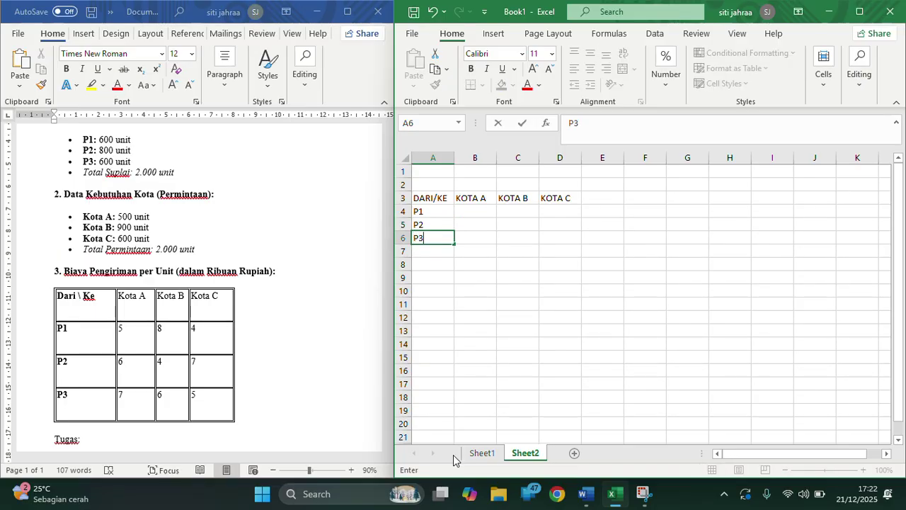
pyautogui.hotkey('ctrl', 'Return')
# Apply outline and inside borders to the cost table range A3:E7, including the blank column E and row 7.
pyautogui.press('Up')
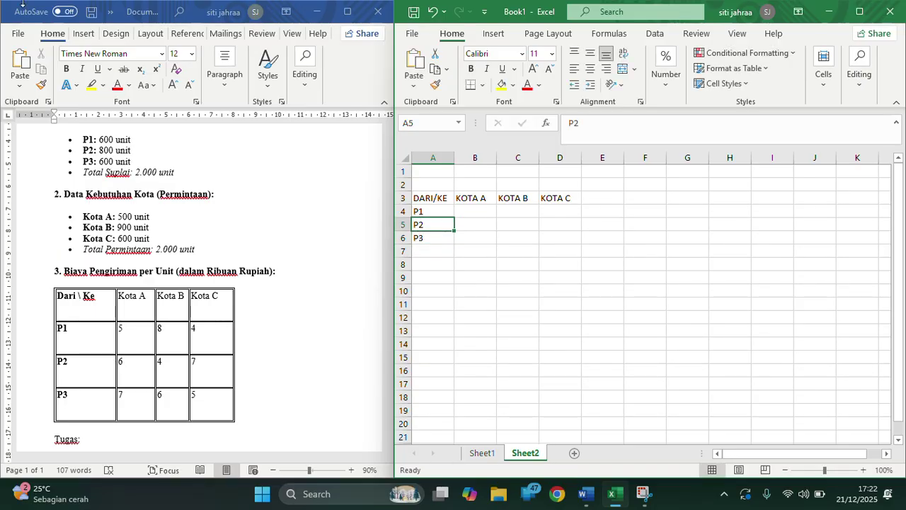
pyautogui.click(442, 199)
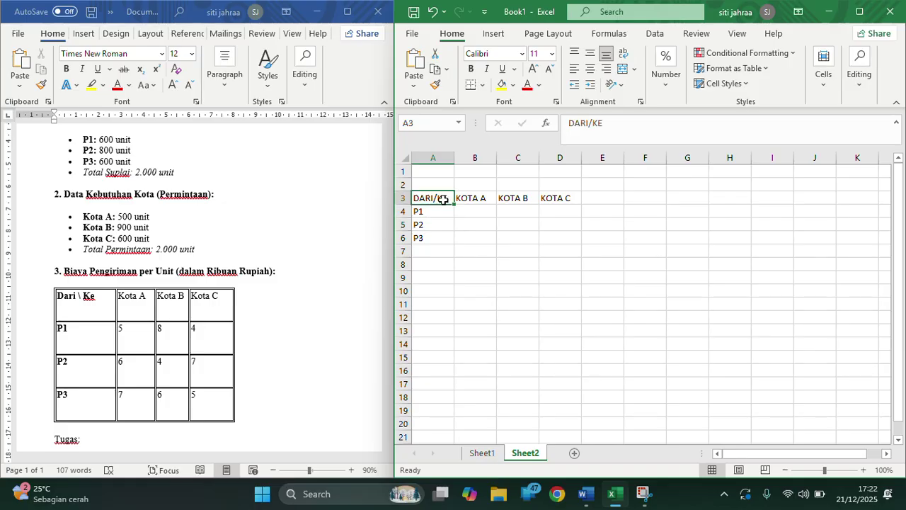
pyautogui.click(466, 197)
pyautogui.click(420, 199)
pyautogui.moveTo(420, 199); pyautogui.dragTo(586, 257)
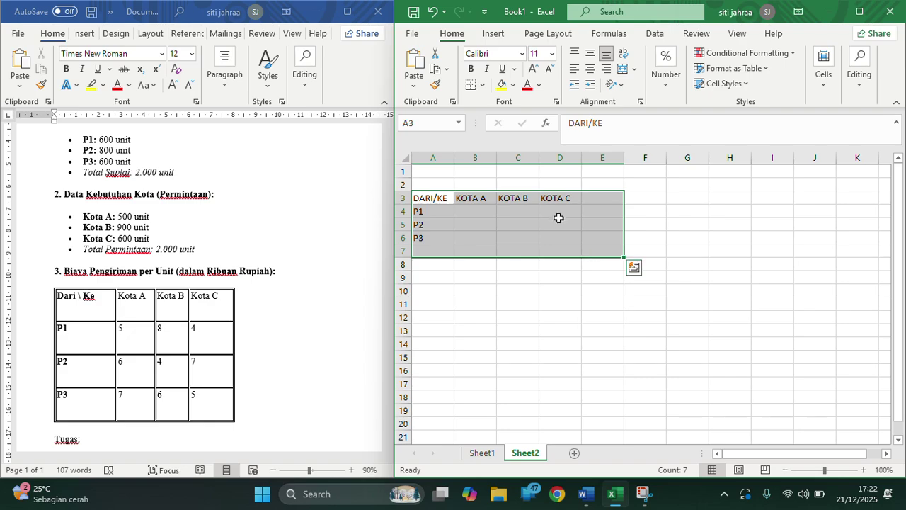
pyautogui.rightClick(558, 220)
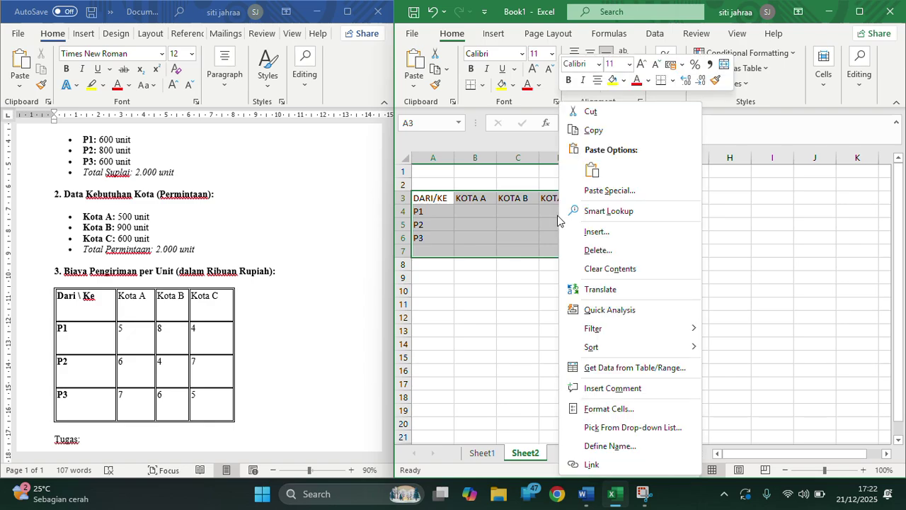
pyautogui.click(649, 416)
pyautogui.click(616, 186)
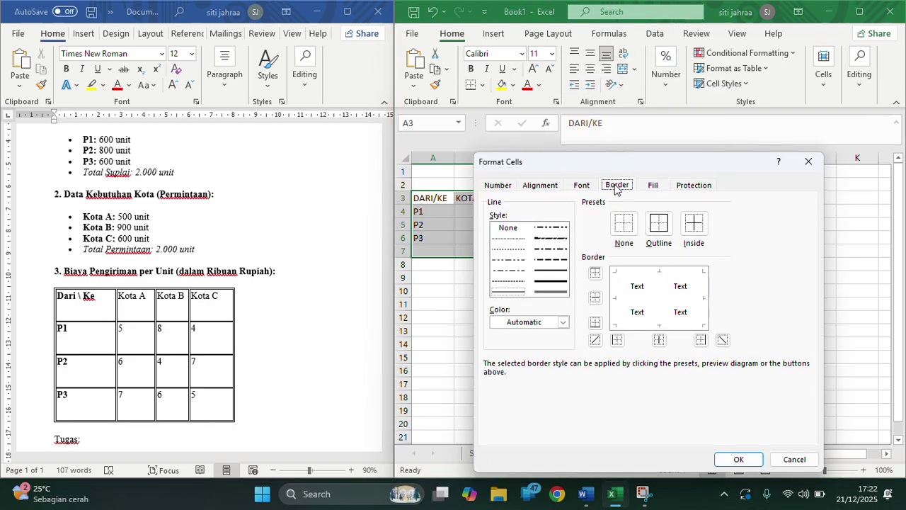
pyautogui.click(658, 224)
pyautogui.click(694, 224)
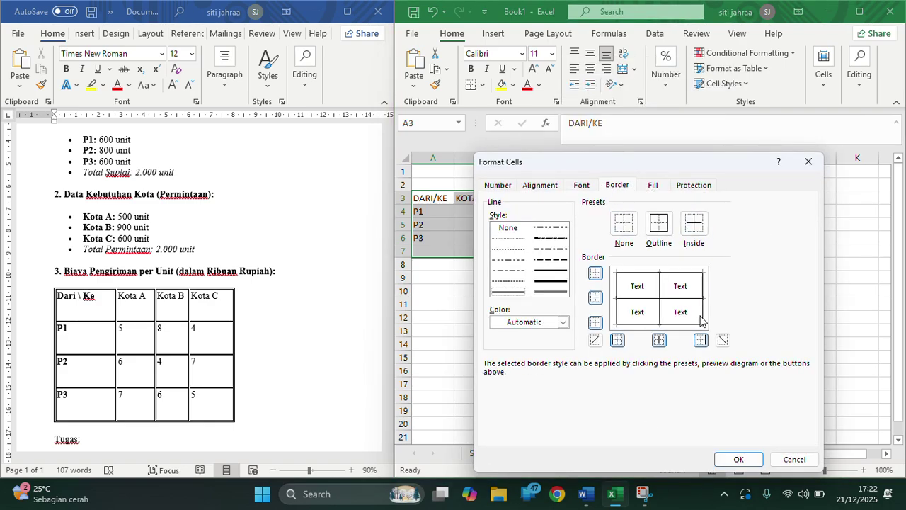
pyautogui.click(734, 460)
pyautogui.click(545, 237)
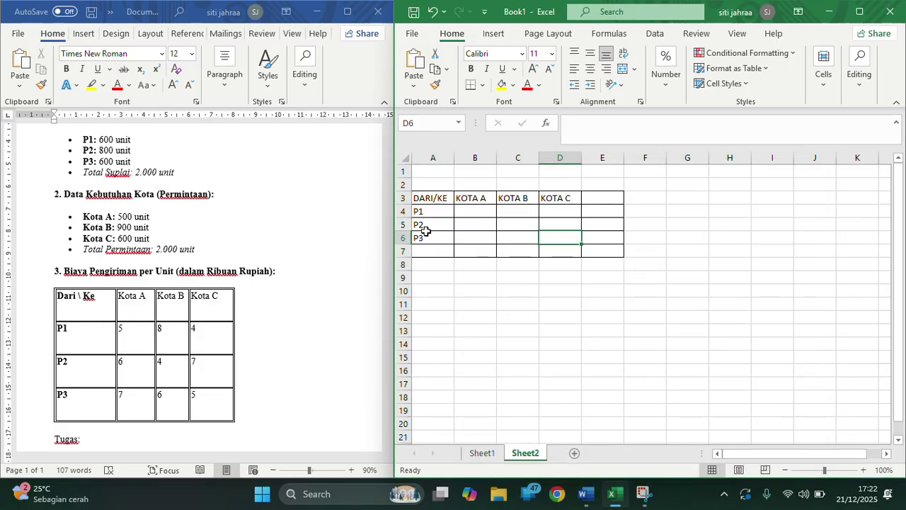
# Enter the label KENDALA in cell A10 and the objective label Z in cell B10.
pyautogui.click(426, 252)
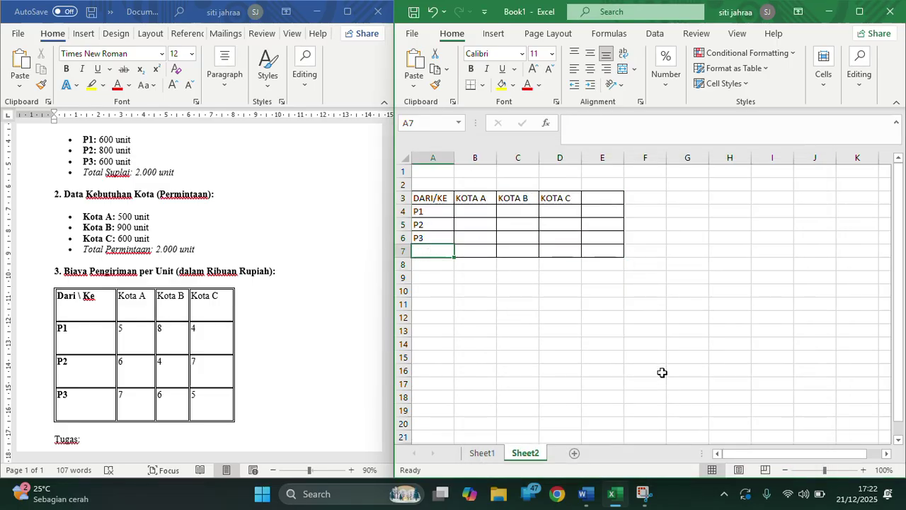
pyautogui.click(487, 225)
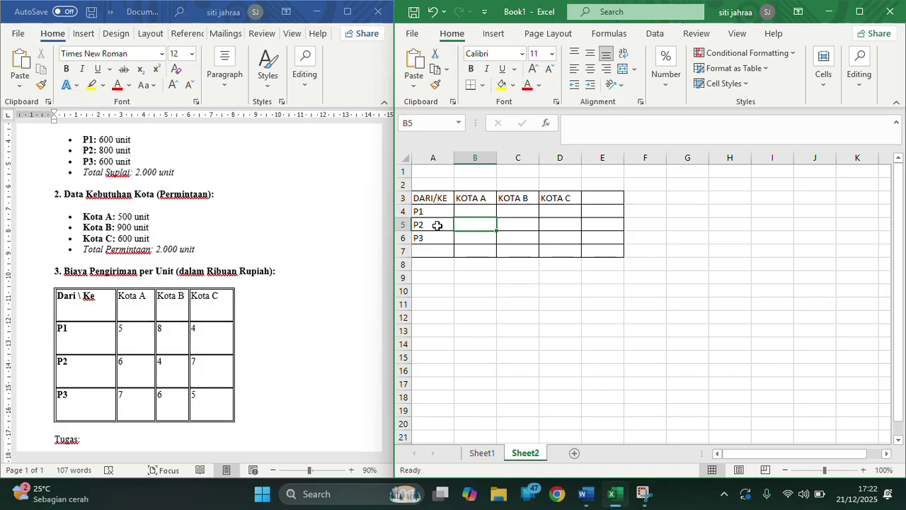
pyautogui.scroll(3, 148, 296)
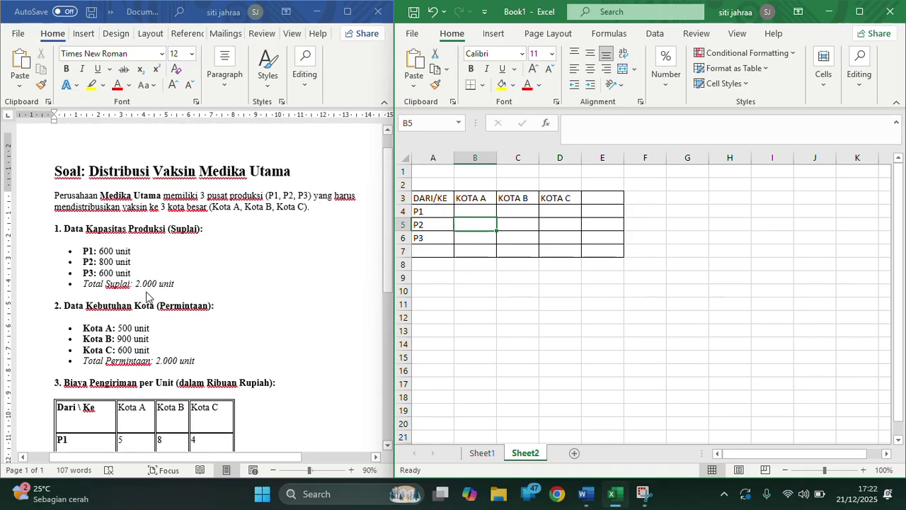
pyautogui.click(424, 289)
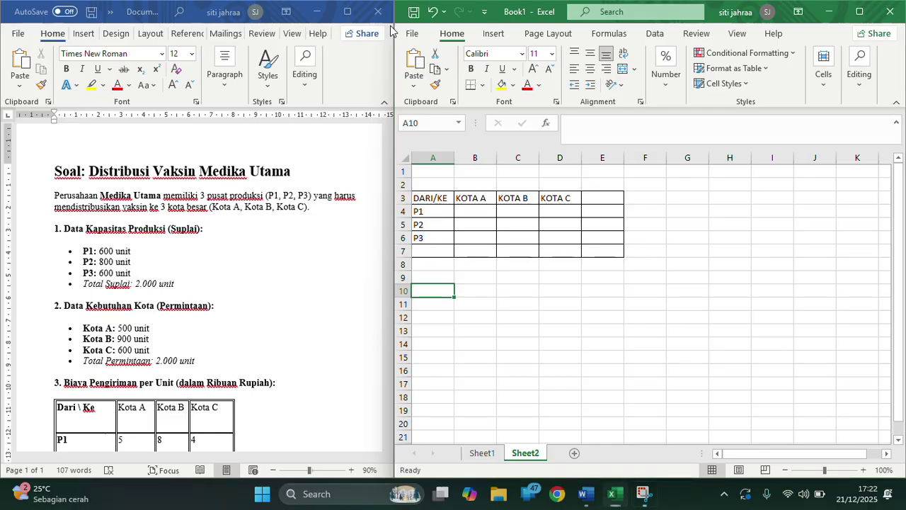
pyautogui.click(438, 286)
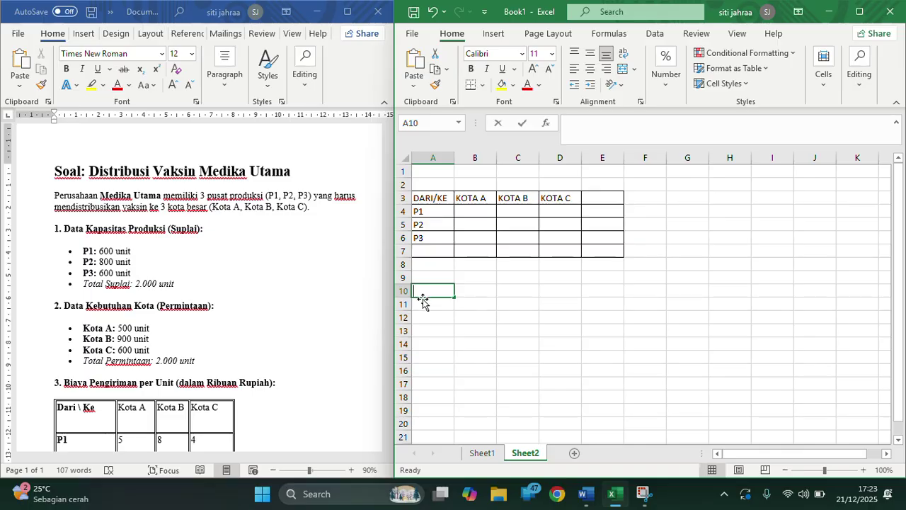
pyautogui.write('KENDALA')
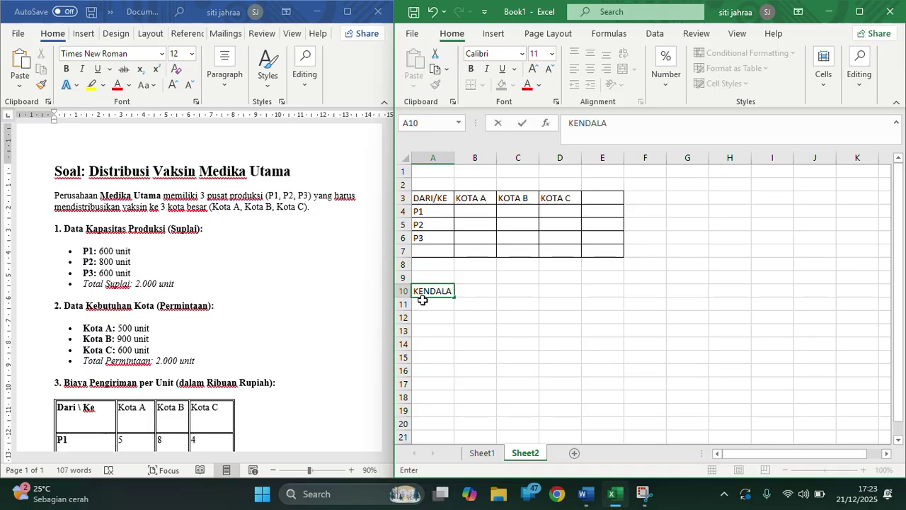
pyautogui.scroll(-6, 276, 318)
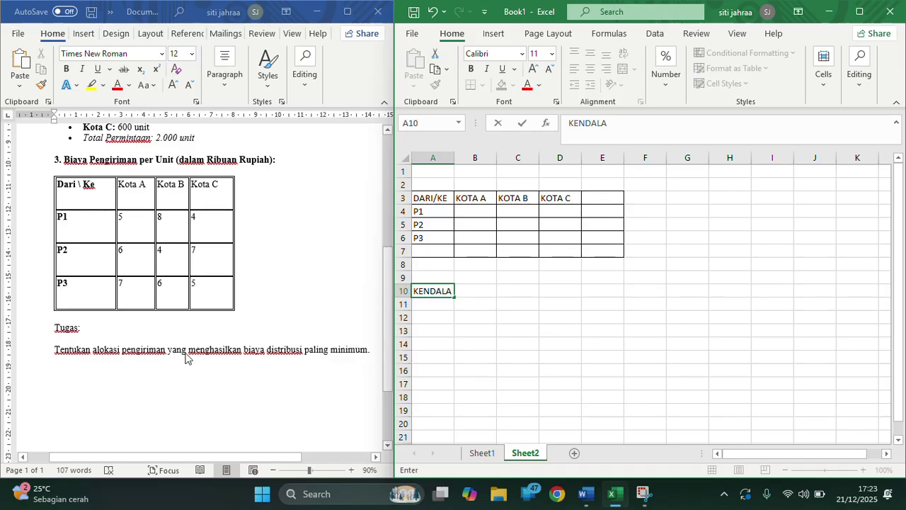
pyautogui.click(476, 294)
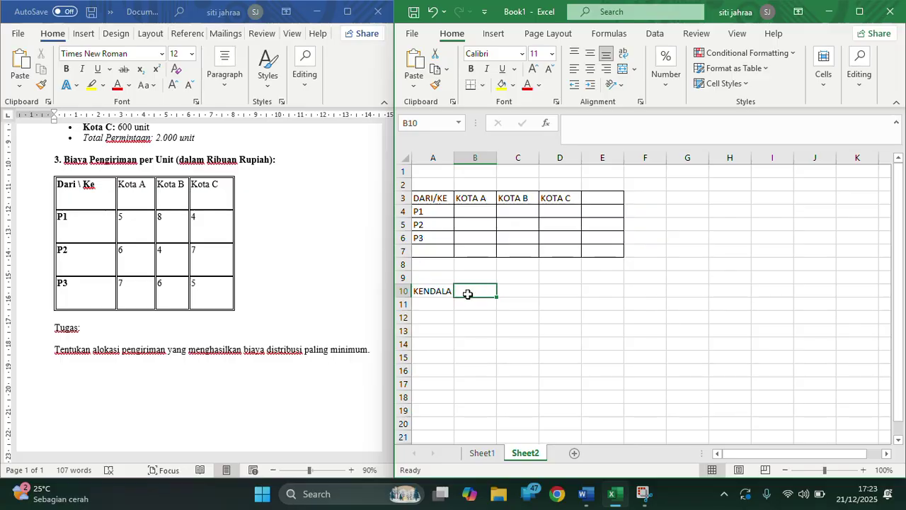
pyautogui.write('Z')
pyautogui.press('Tab')
# Begin the Z formula in C10 with the P1 shipping costs from the Word table: =5*B4+8*C4+4*D4.
pyautogui.write('=')
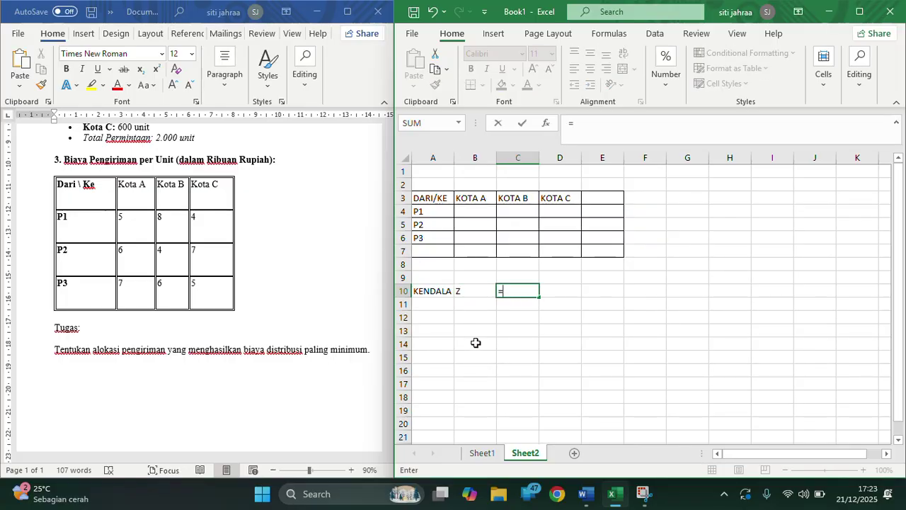
pyautogui.scroll(5, 247, 313)
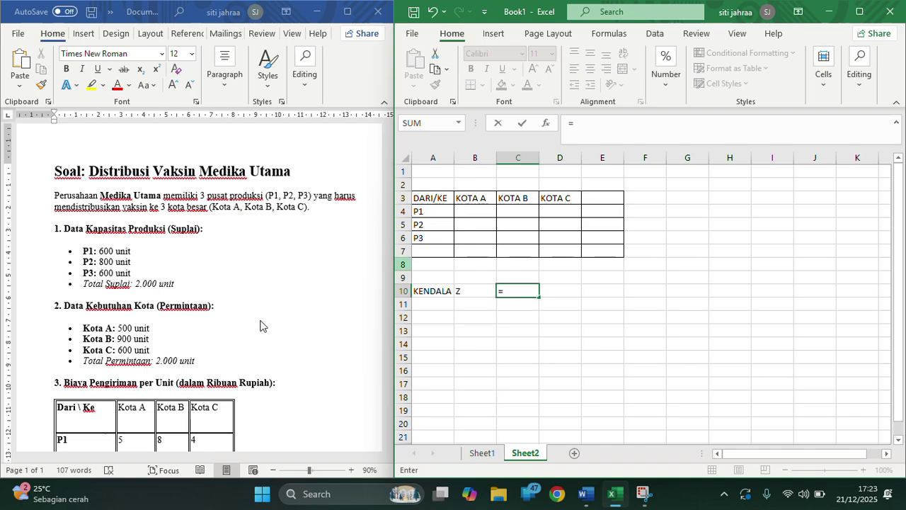
pyautogui.scroll(-2, 66, 345)
pyautogui.scroll(-3, 65, 345)
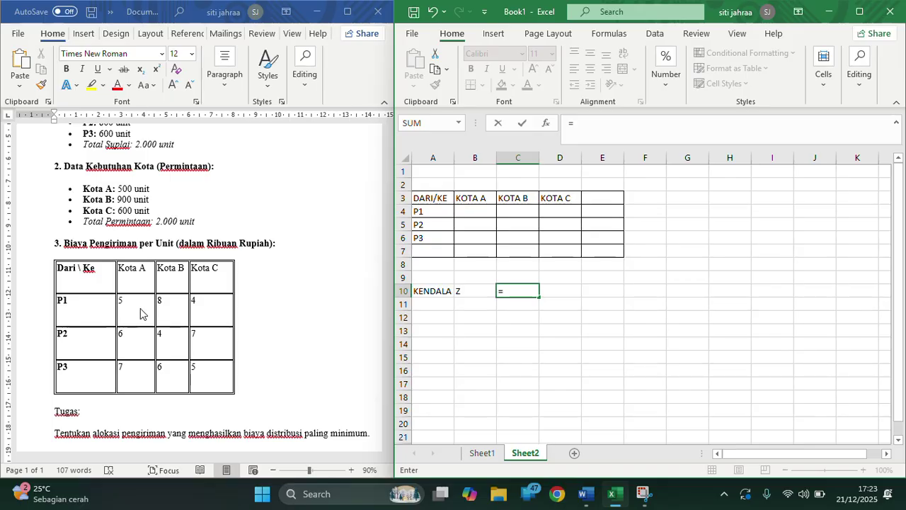
pyautogui.write('5*')
pyautogui.click(479, 213)
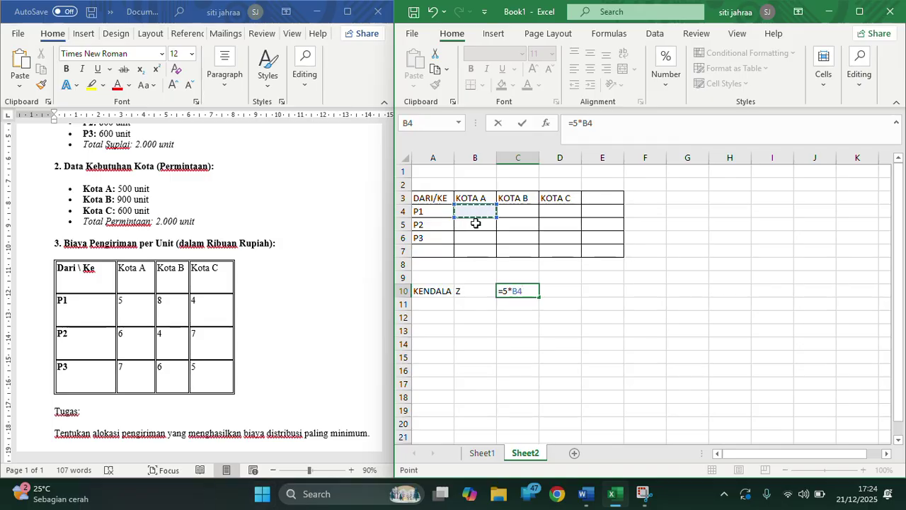
pyautogui.write('+')
pyautogui.click(377, 26)
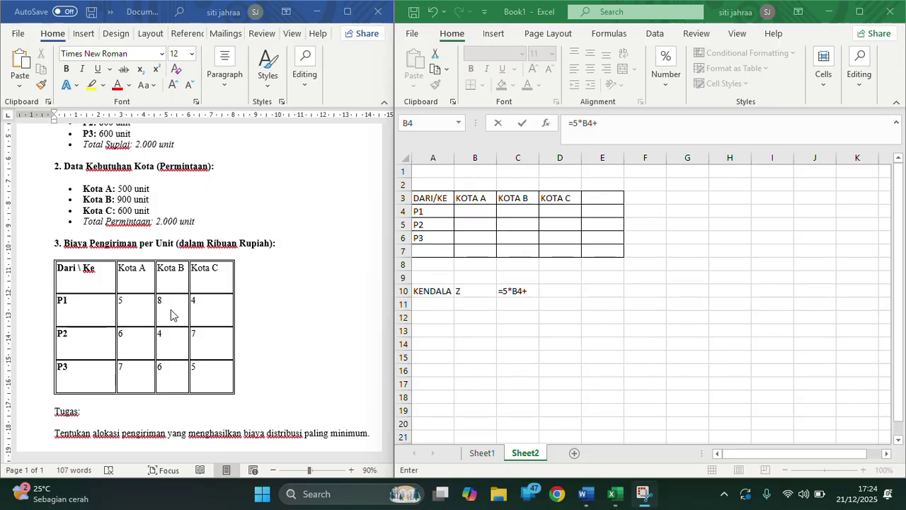
pyautogui.click(524, 290)
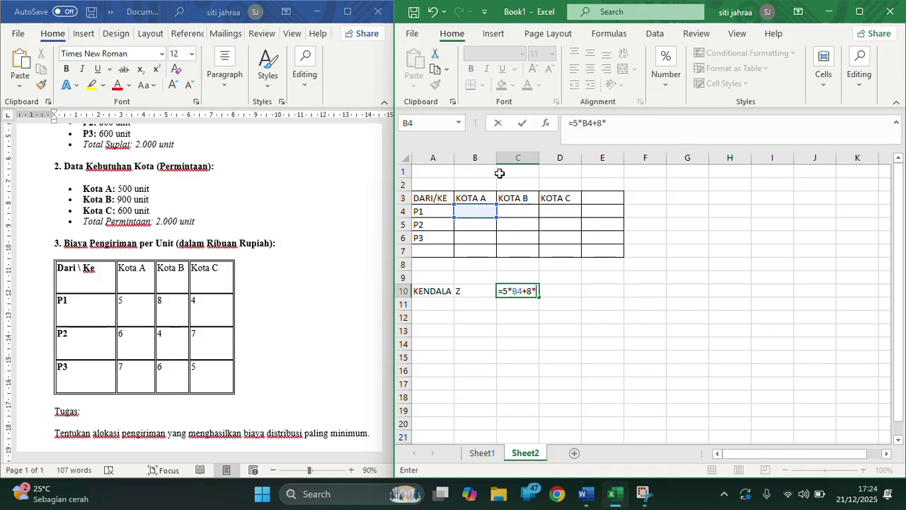
pyautogui.click(511, 211)
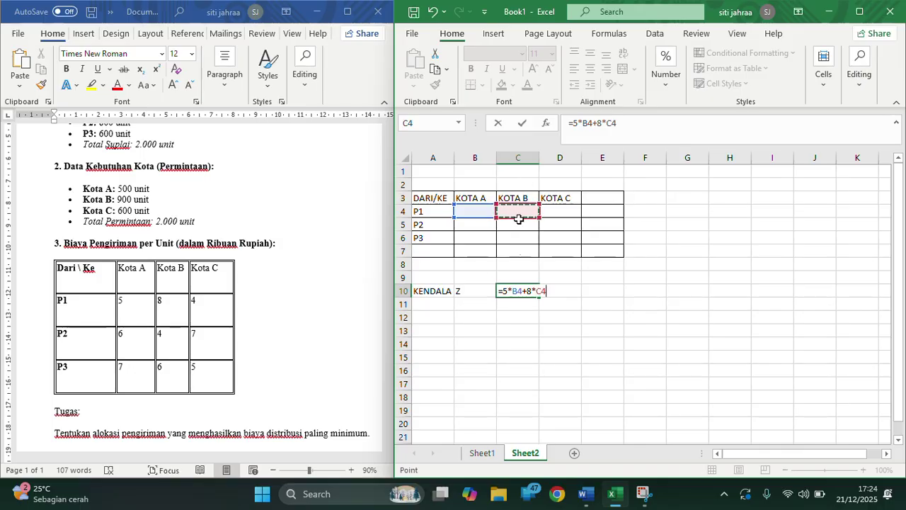
pyautogui.write('+')
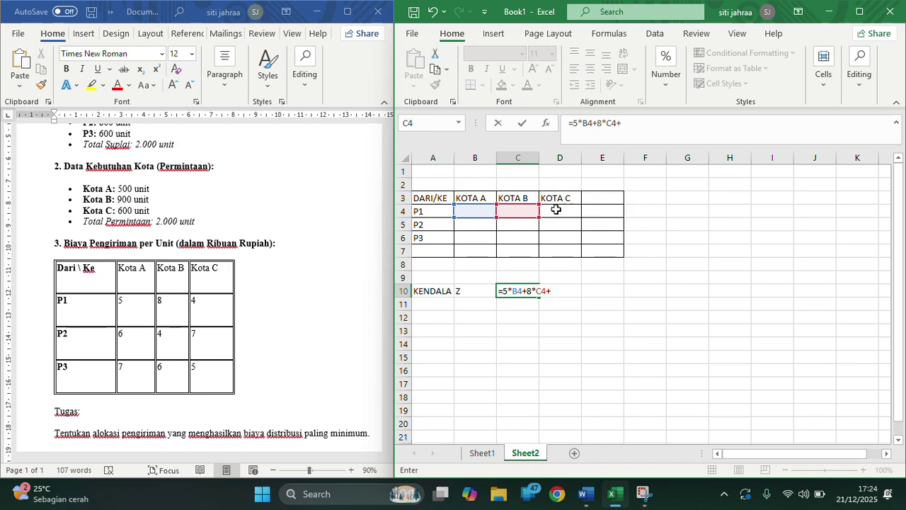
pyautogui.write('4*')
pyautogui.click(566, 213)
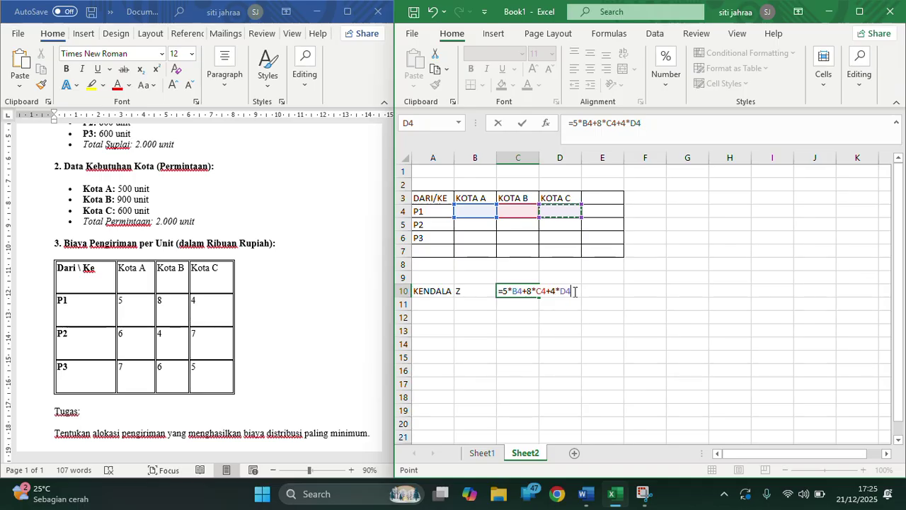
# Extend the Z formula in C10 with the P2 shipping cost terms +6*B5+4*C5+7*D5.
pyautogui.write('+6*')
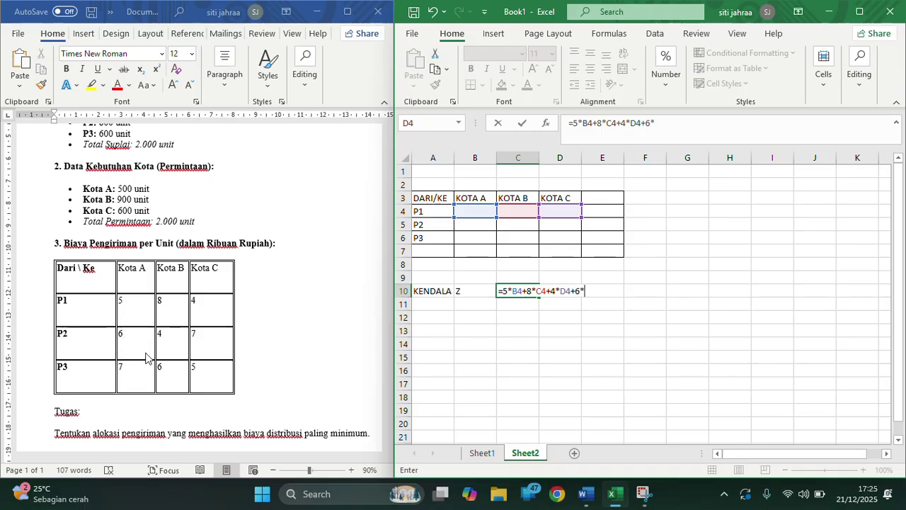
pyautogui.click(481, 224)
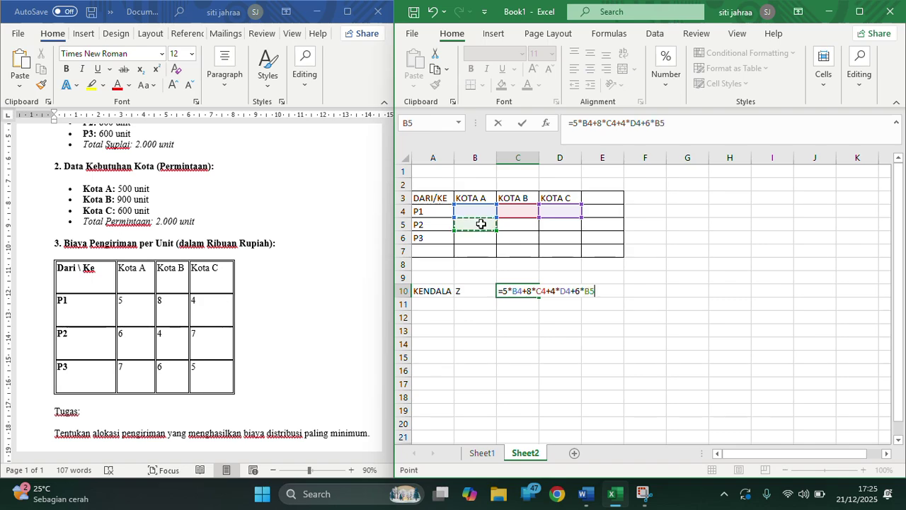
pyautogui.write('+')
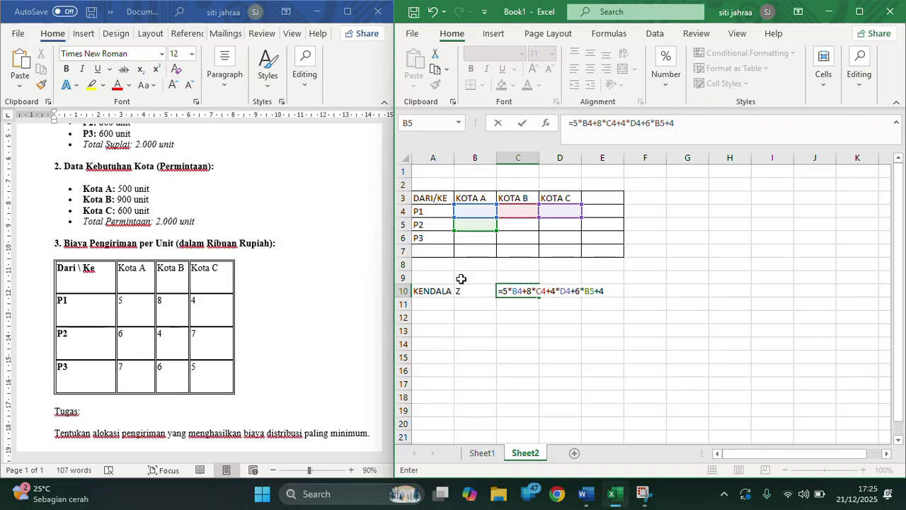
pyautogui.write('4*')
pyautogui.click(513, 222)
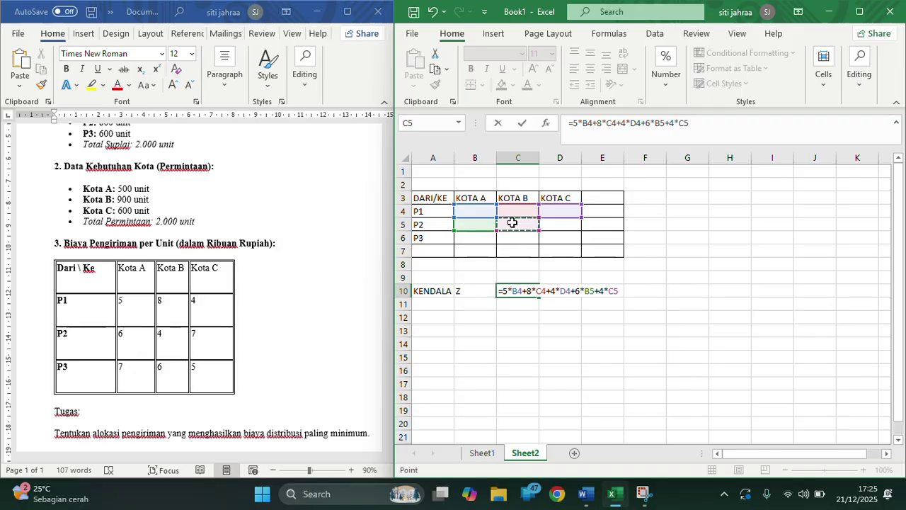
pyautogui.write('+7*')
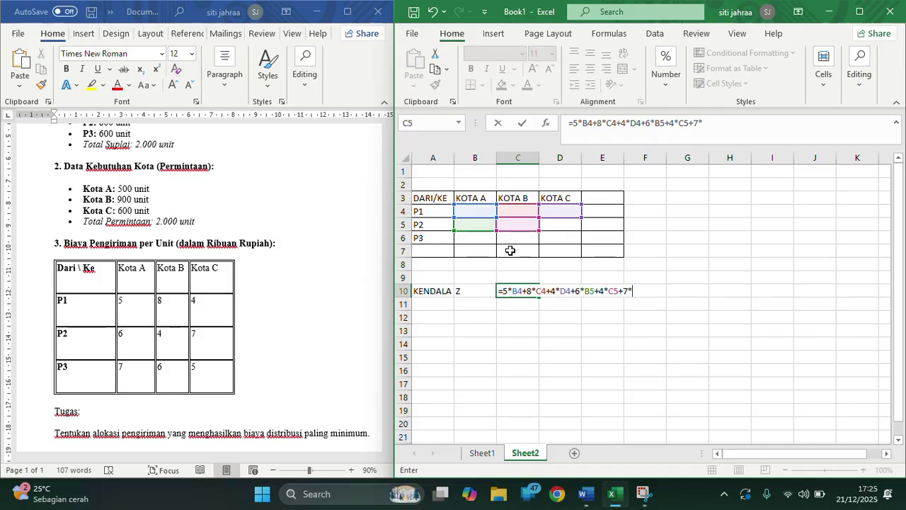
pyautogui.click(558, 225)
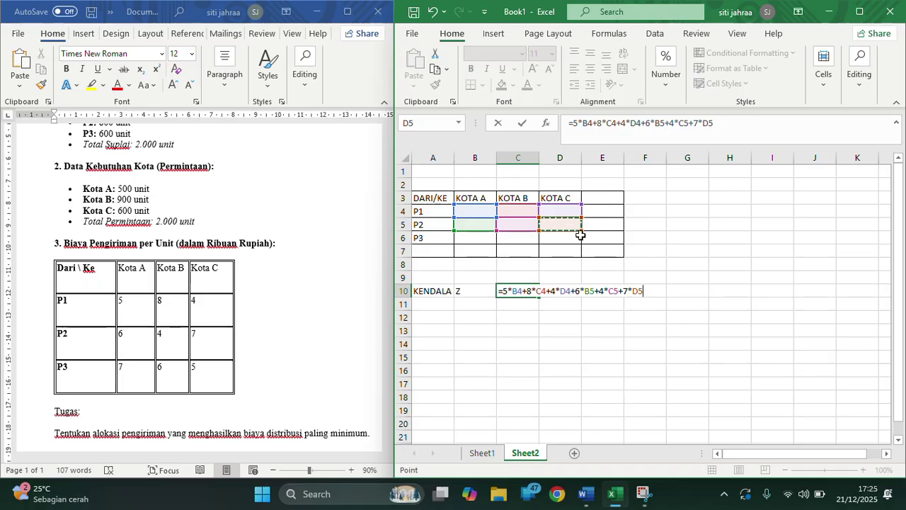
# Add the P3 shipping cost terms +7*B6+6*C6+5*D6 to the Z formula in C10.
pyautogui.write('+7*')
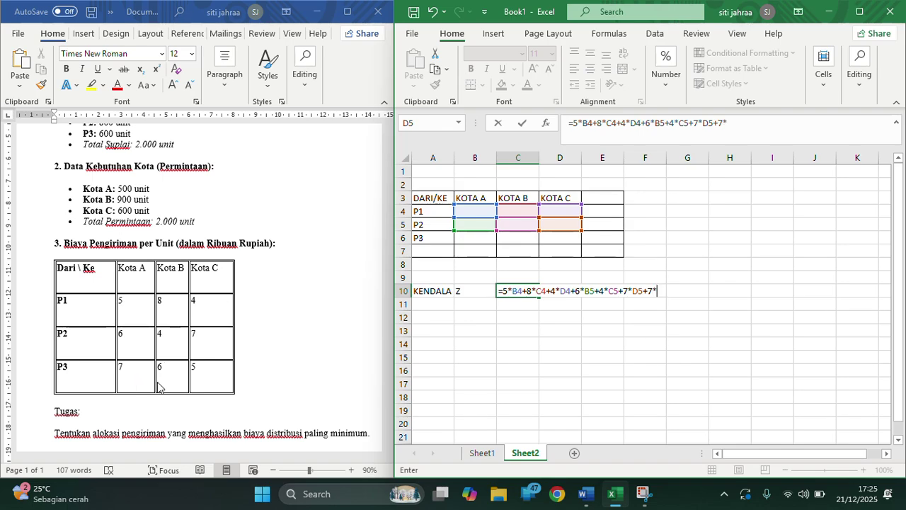
pyautogui.click(484, 239)
pyautogui.write('+')
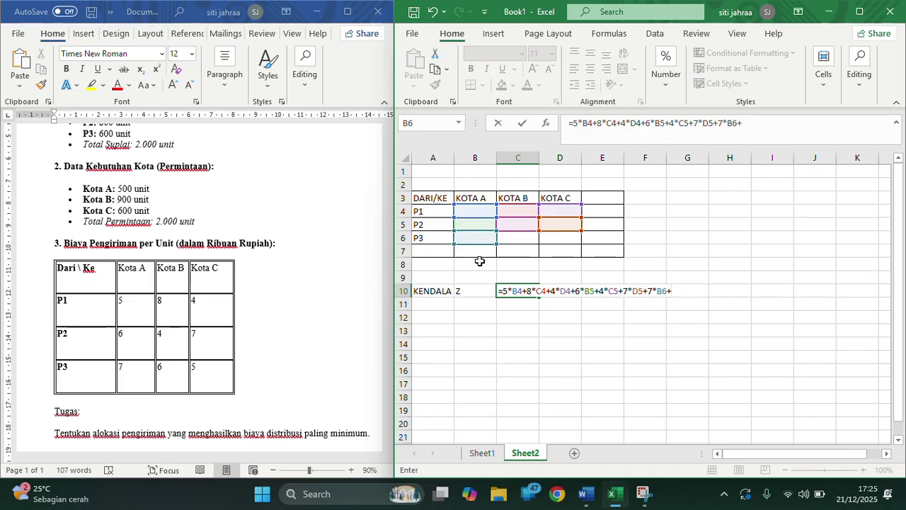
pyautogui.write('6*')
pyautogui.click(519, 239)
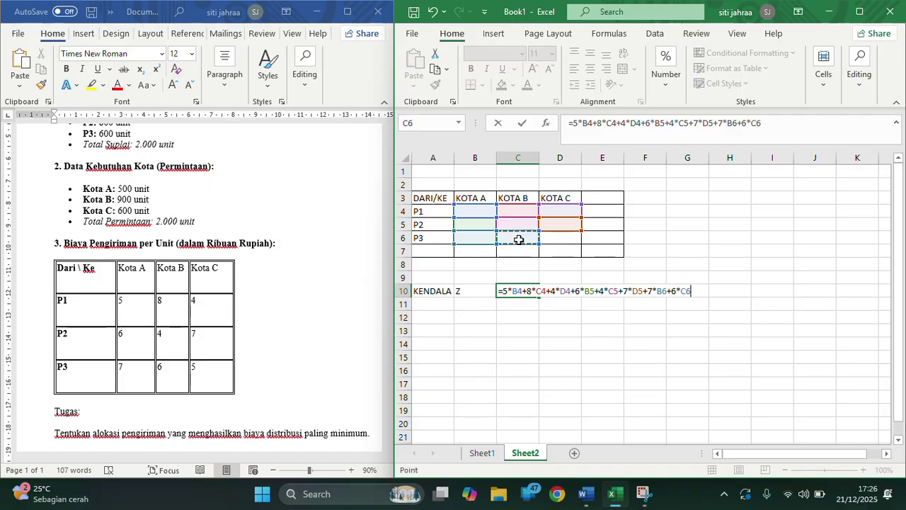
pyautogui.write('+5*')
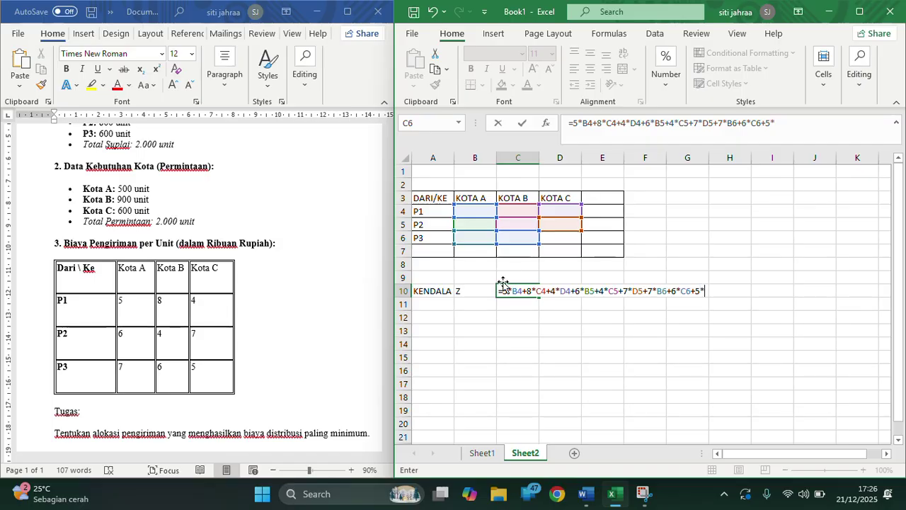
pyautogui.click(559, 238)
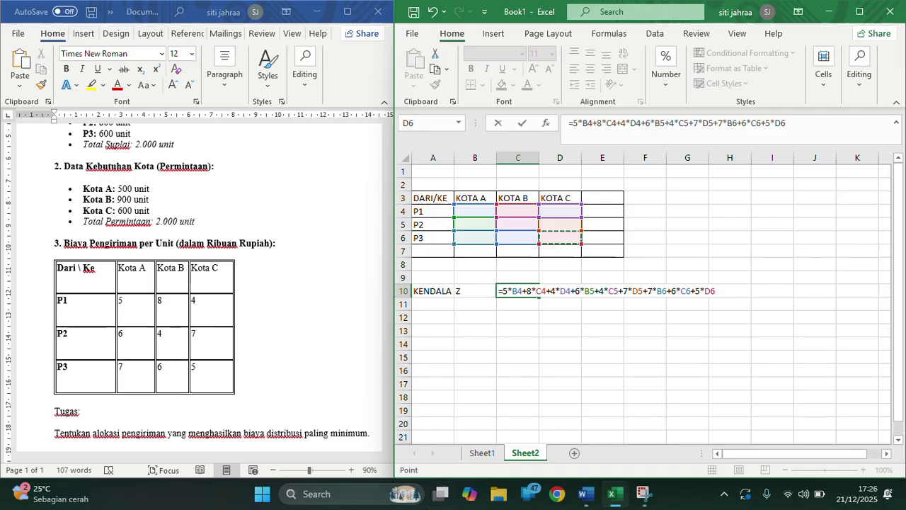
# Confirm the Z formula in C10 and enter the label TUJUAN in cell A13.
pyautogui.press('Return')
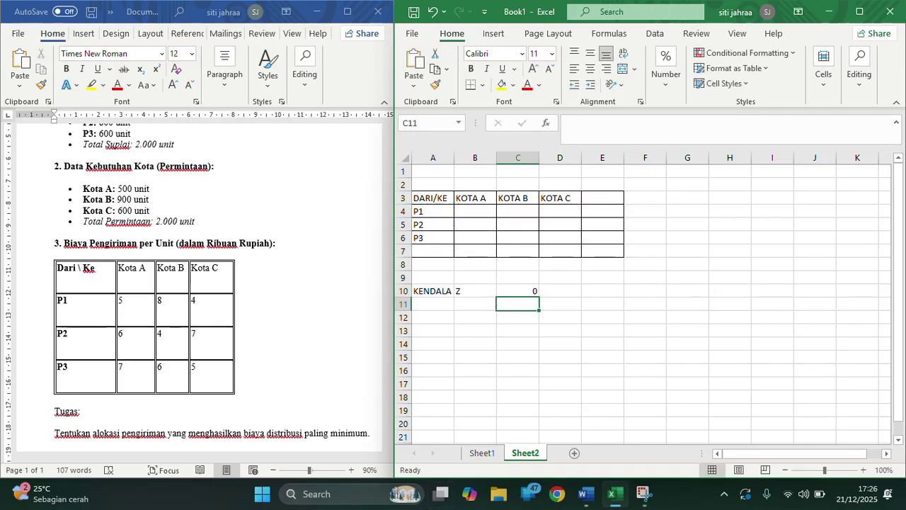
pyautogui.scroll(-2, 576, 271)
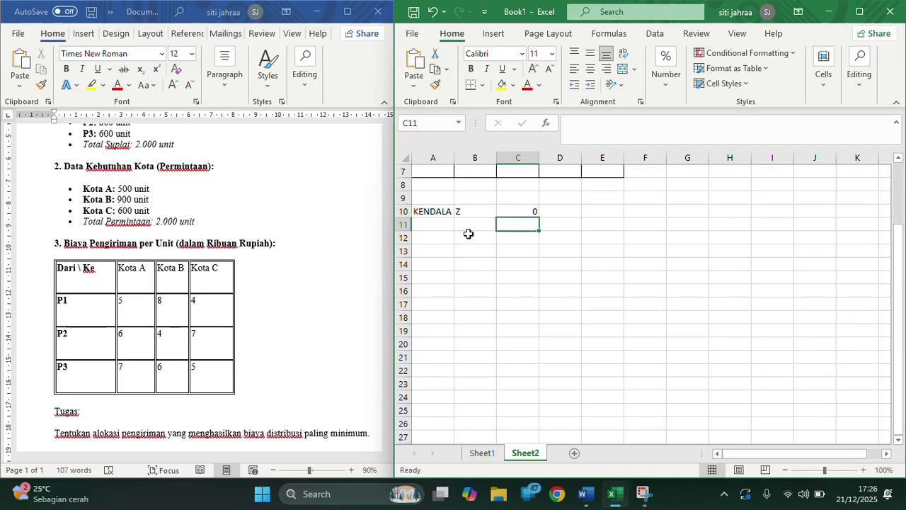
pyautogui.click(443, 250)
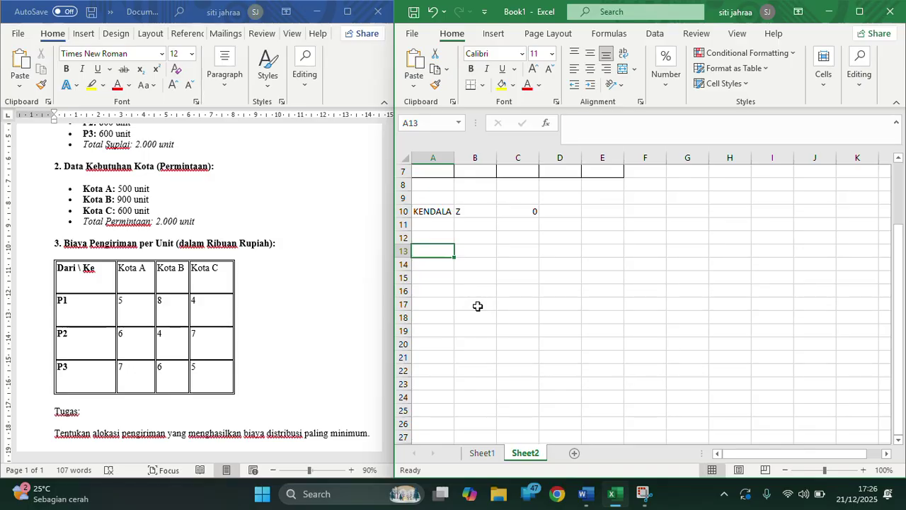
pyautogui.write('TUJI')
pyautogui.write('UAN')
pyautogui.scroll(2, 478, 309)
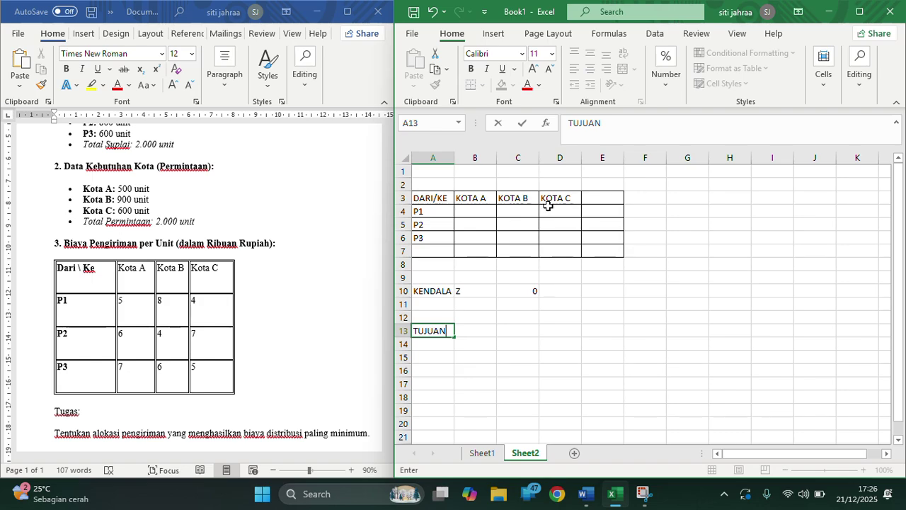
pyautogui.scroll(-1, 456, 353)
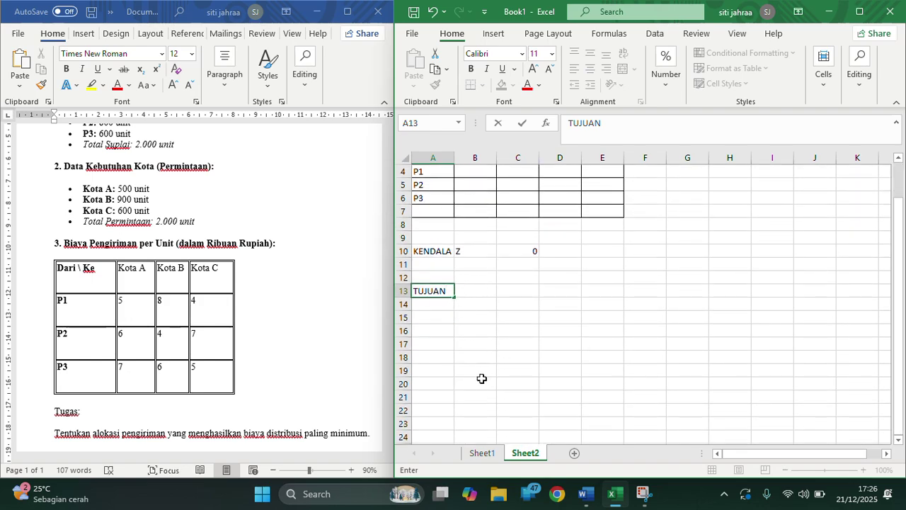
# List the city labels KOTA A, KOTA B and KOTA C in cells B14 to B16.
pyautogui.click(473, 303)
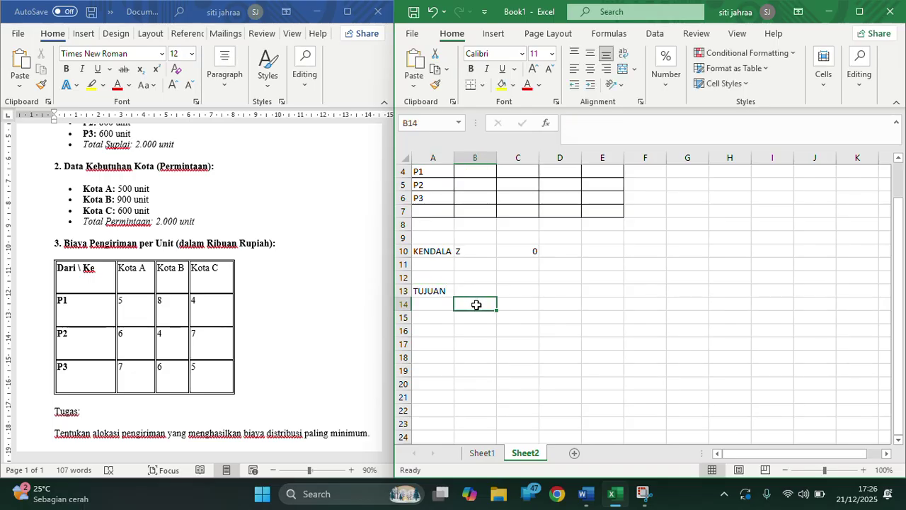
pyautogui.scroll(1, 480, 308)
pyautogui.press('F2')
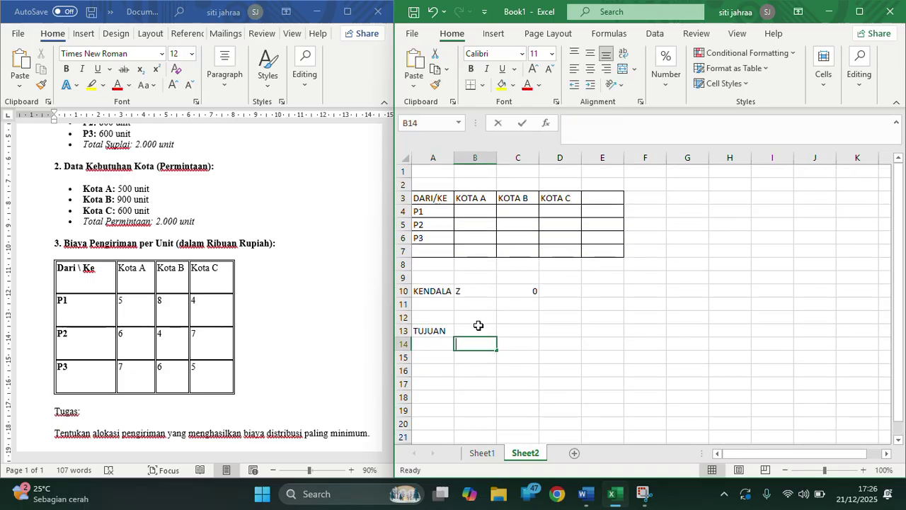
pyautogui.write('KOTA')
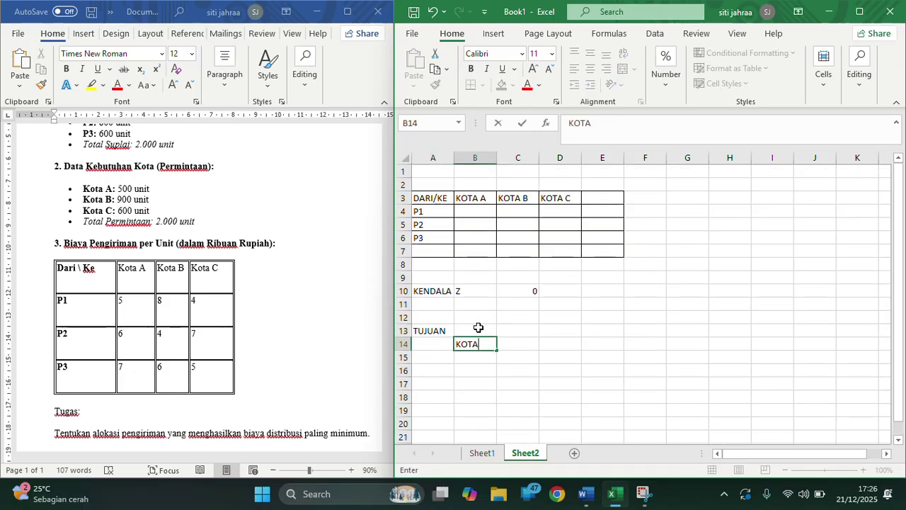
pyautogui.write(' A')
pyautogui.press('Return')
pyautogui.write('KOTA B')
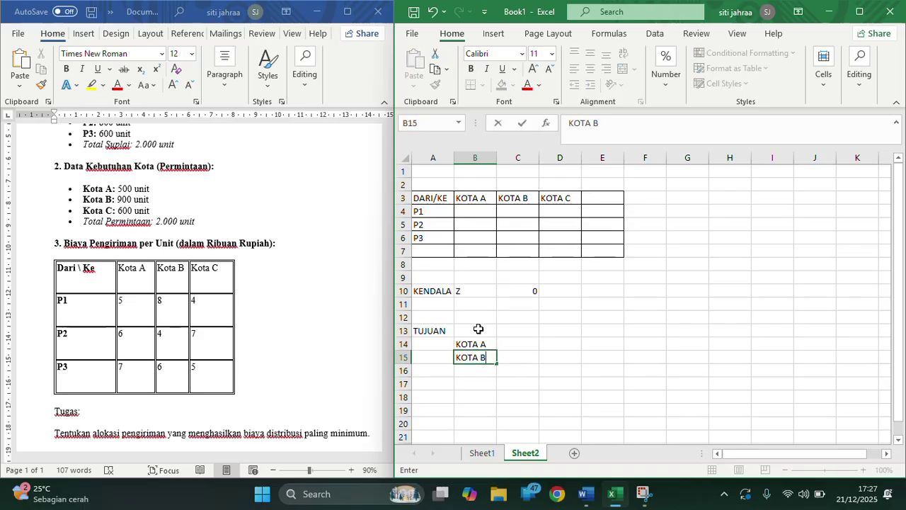
pyautogui.press('Return')
pyautogui.write('KOT')
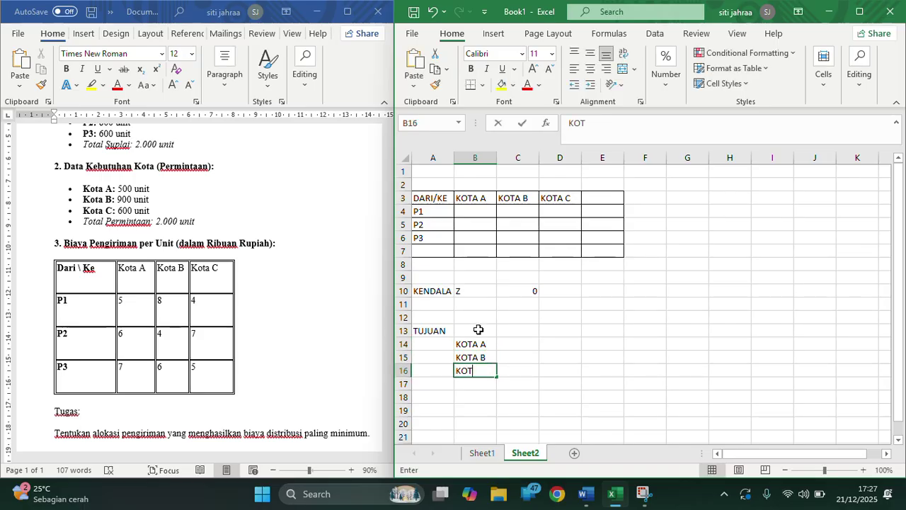
pyautogui.write('A C')
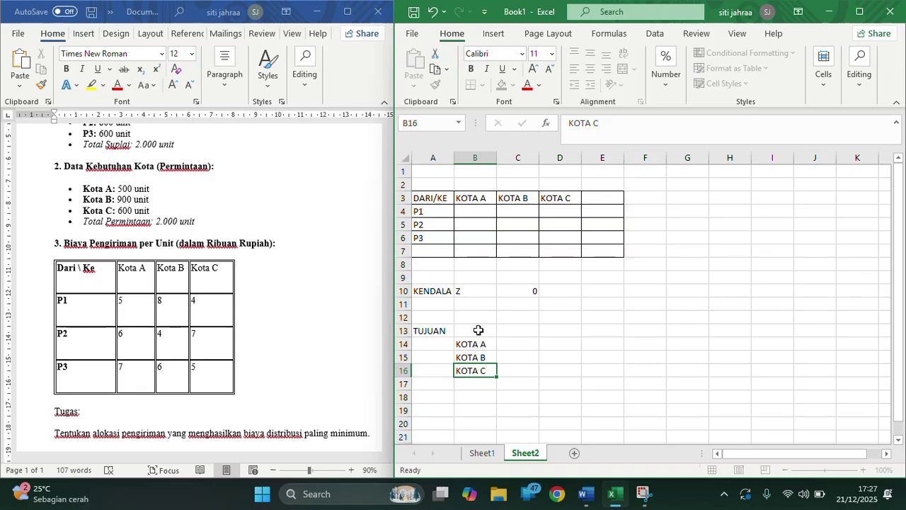
pyautogui.press('Return')
# Add the production centre labels P1, P2 and P3 in cells B17 to B19, below the city labels.
pyautogui.write('P1')
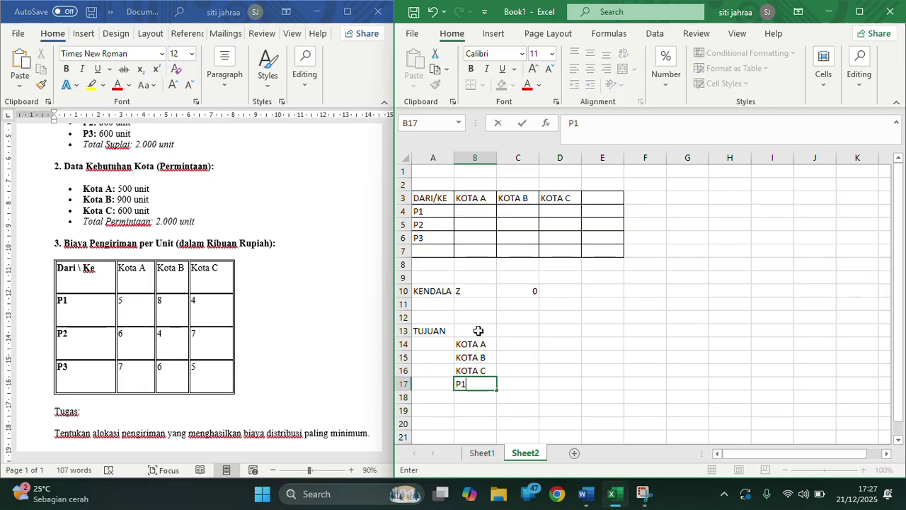
pyautogui.press('Return')
pyautogui.write('2P3')
pyautogui.press('BackSpace')
pyautogui.press('BackSpace')
pyautogui.write('P3\\\\')
pyautogui.press('BackSpace')
pyautogui.press('BackSpace')
pyautogui.press('BackSpace')
pyautogui.press('Return')
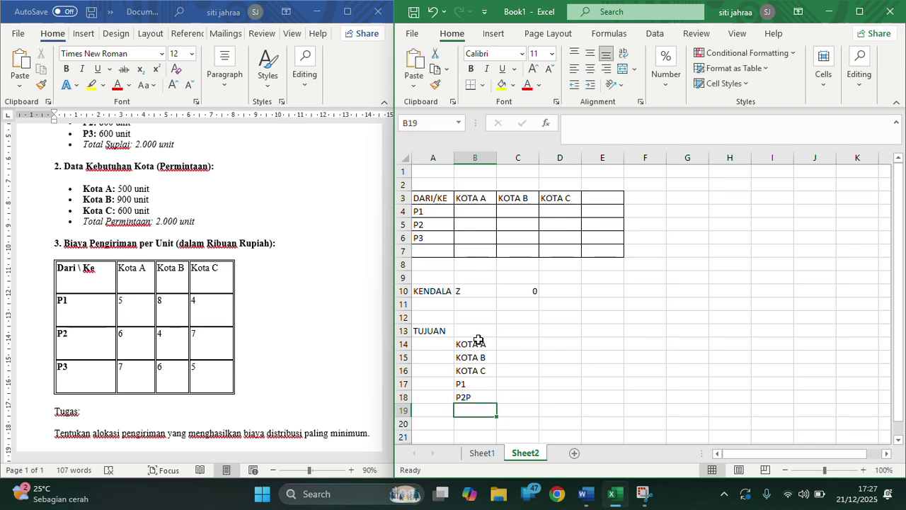
pyautogui.press('Up')
pyautogui.press('BackSpace')
pyautogui.write('P2')
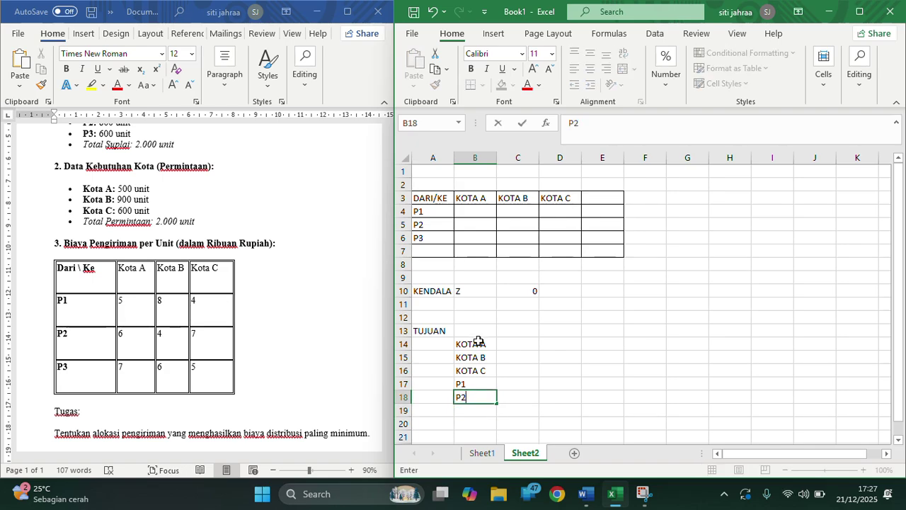
pyautogui.press('Return')
pyautogui.press('Return')
pyautogui.press('Up')
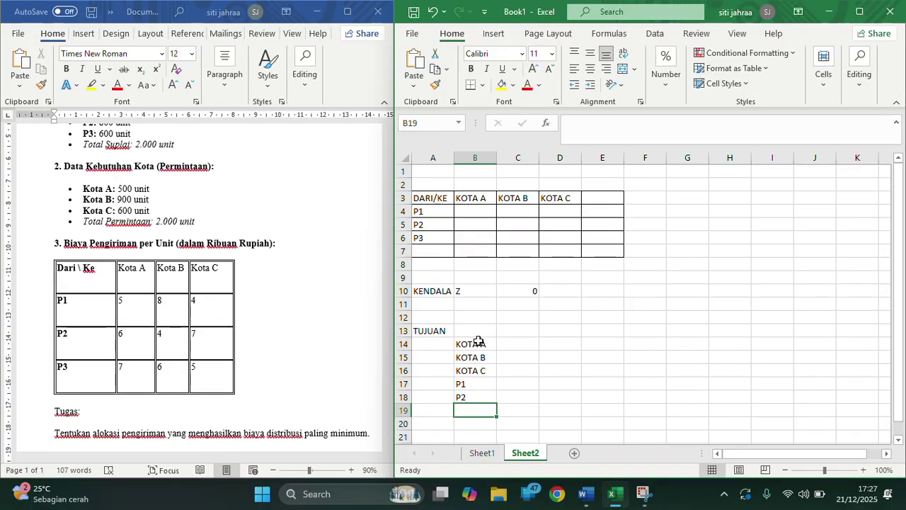
pyautogui.write('P3')
pyautogui.press('Tab')
# Enter the Kota A constraint formula =B4+B5+B6 in cell C14.
pyautogui.press('Up')
pyautogui.press('Up')
pyautogui.press('Up')
pyautogui.press('Up')
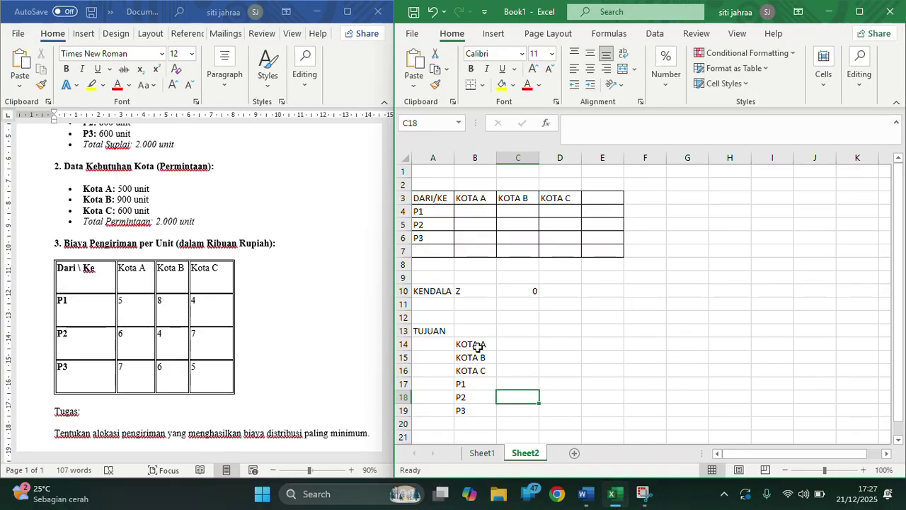
pyautogui.press('Up')
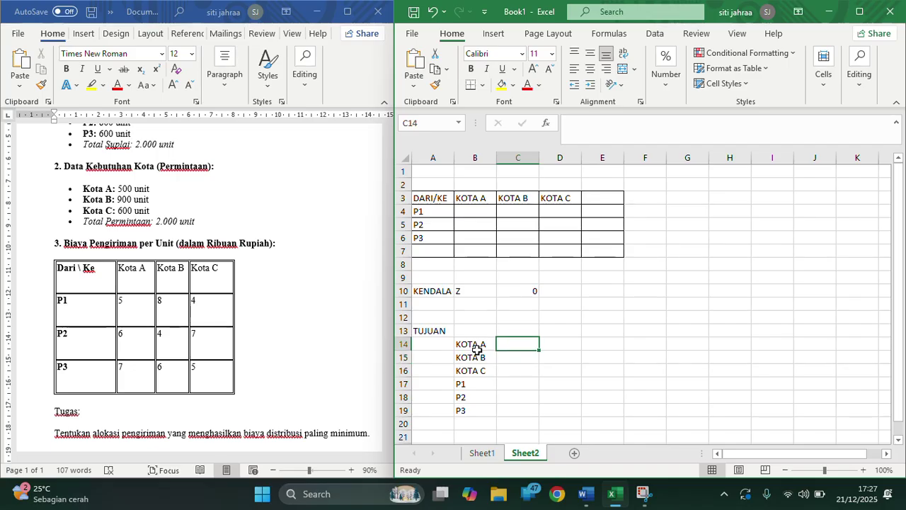
pyautogui.scroll(2, 196, 293)
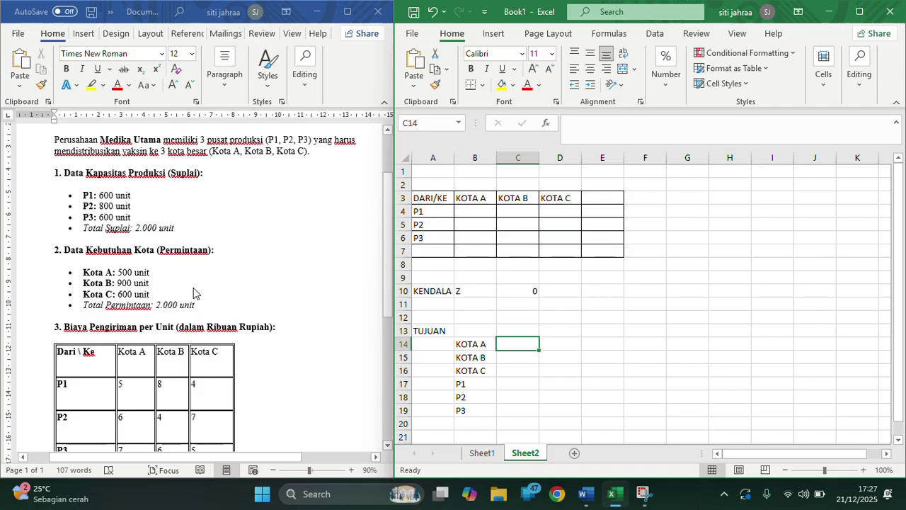
pyautogui.scroll(-4, 196, 293)
pyautogui.scroll(3, 184, 212)
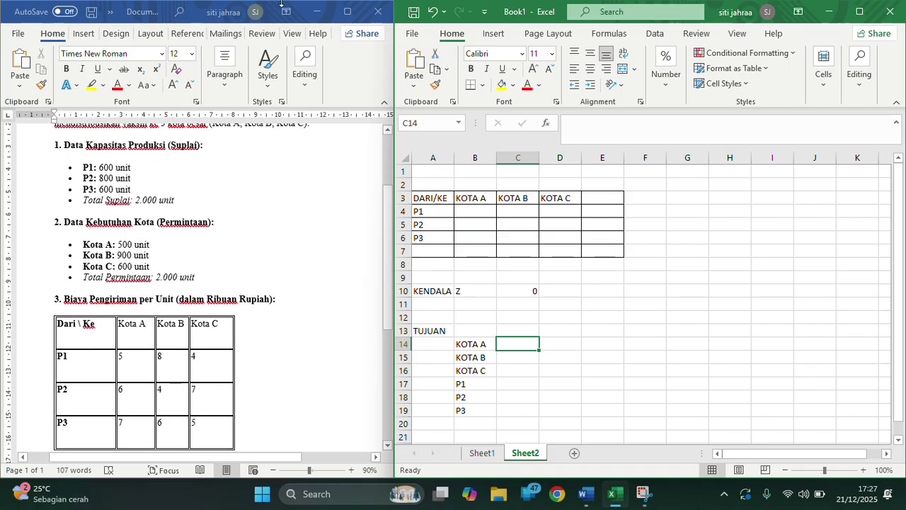
pyautogui.click(391, 22)
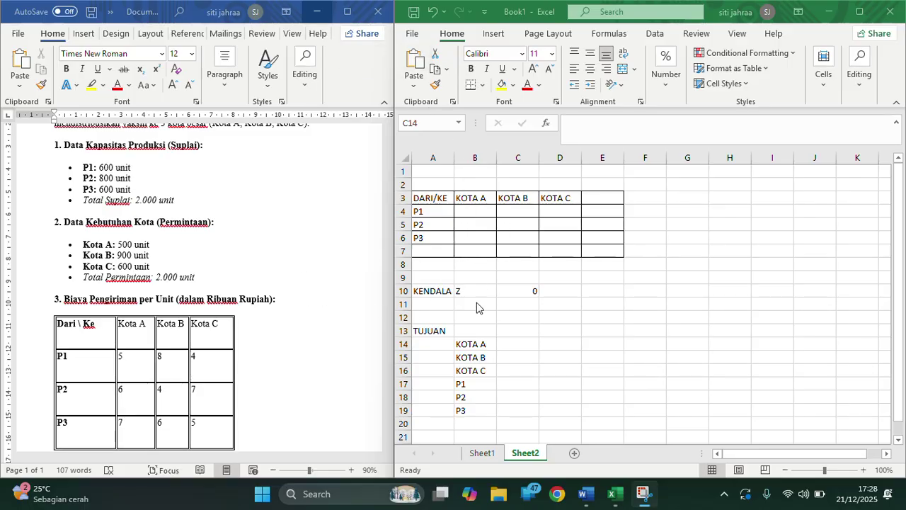
pyautogui.click(506, 344)
pyautogui.click(505, 344)
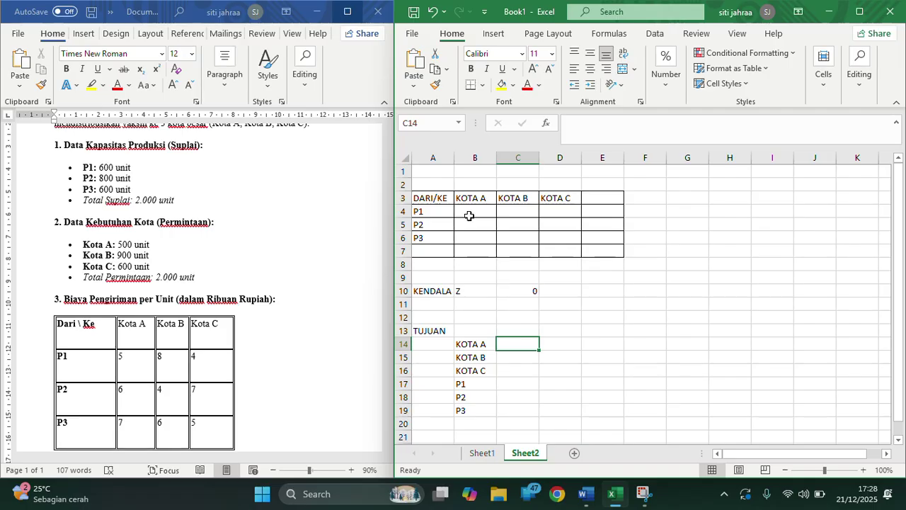
pyautogui.write('=')
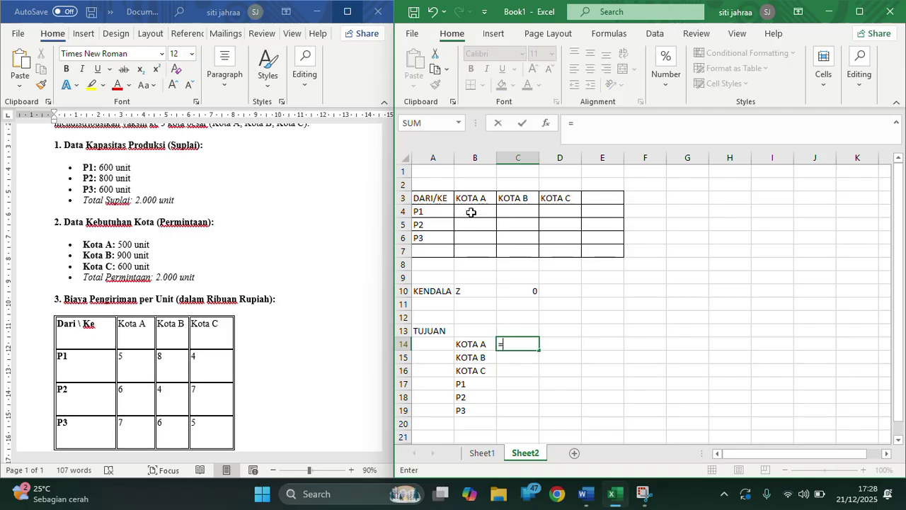
pyautogui.click(471, 212)
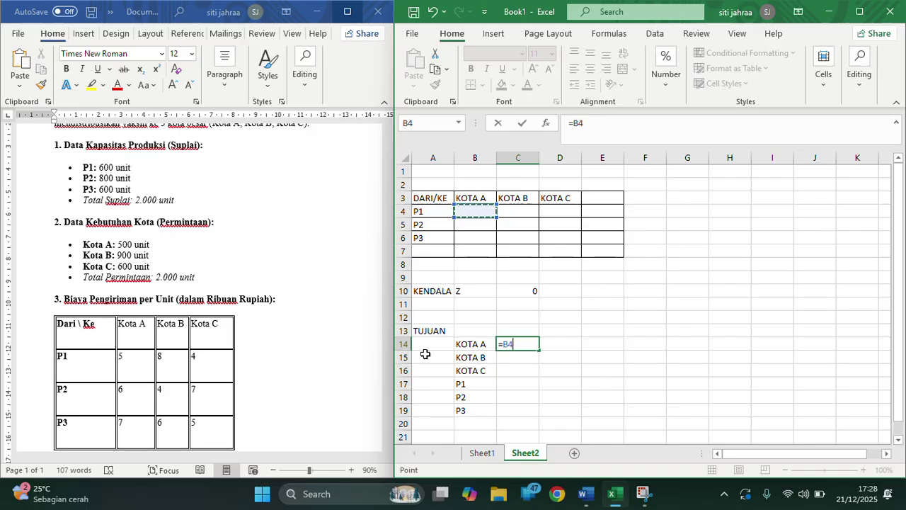
pyautogui.write('+')
pyautogui.click(482, 225)
pyautogui.write('+')
pyautogui.click(484, 235)
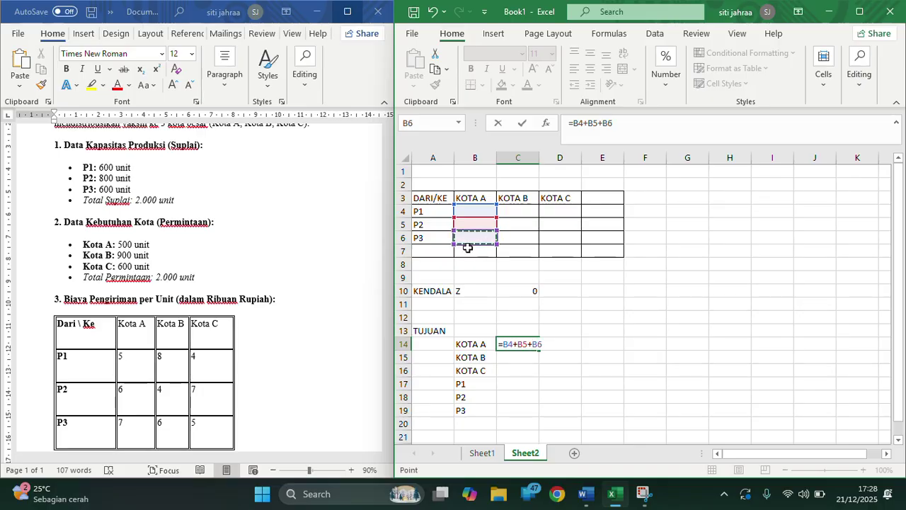
pyautogui.press('Return')
# Enter an equals sign as text in cell D14, beside the Kota A formula.
pyautogui.press('Up')
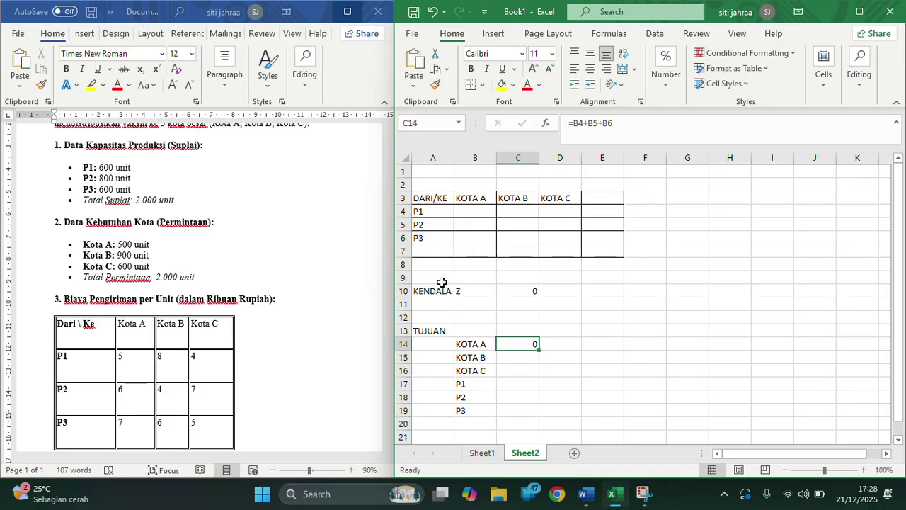
pyautogui.press('Right')
pyautogui.write('=')
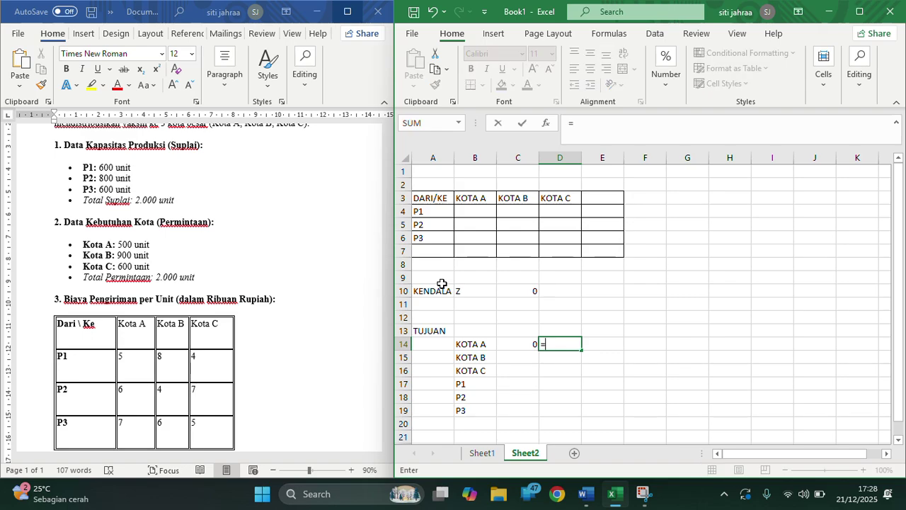
pyautogui.press('BackSpace')
pyautogui.write("'=")
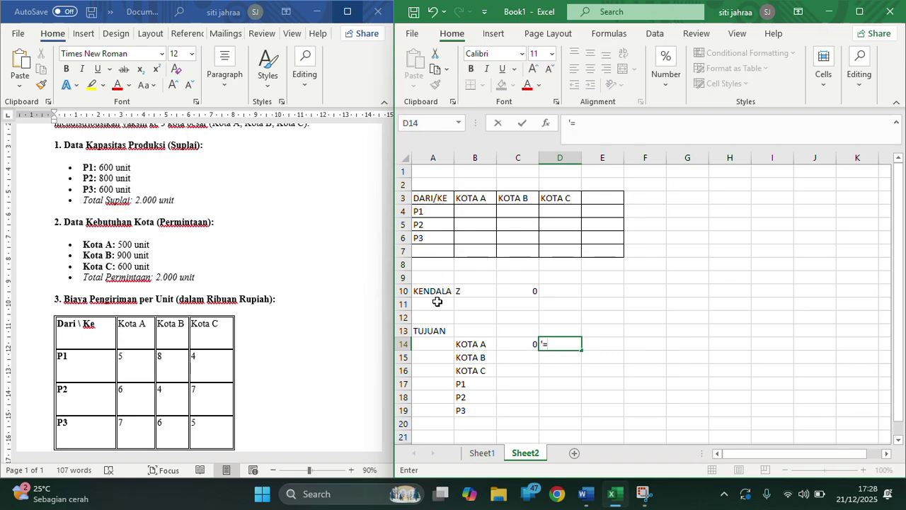
pyautogui.press('Right')
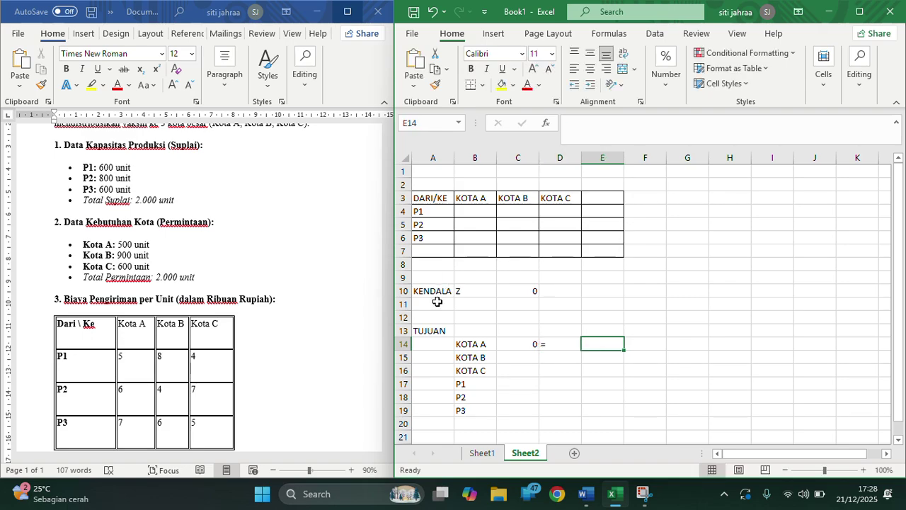
# Enter the Kota A demand from the Word document, 500, in cell E14.
pyautogui.scroll(2, 265, 363)
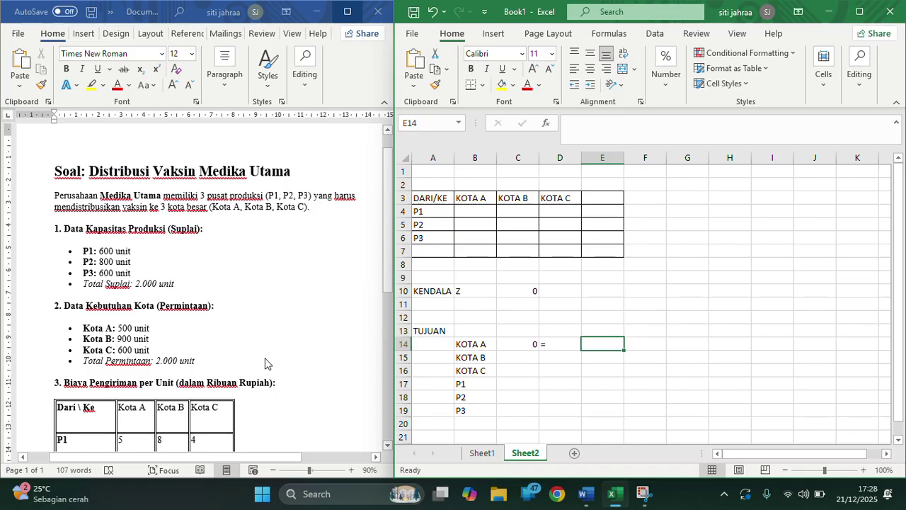
pyautogui.scroll(-1, 265, 363)
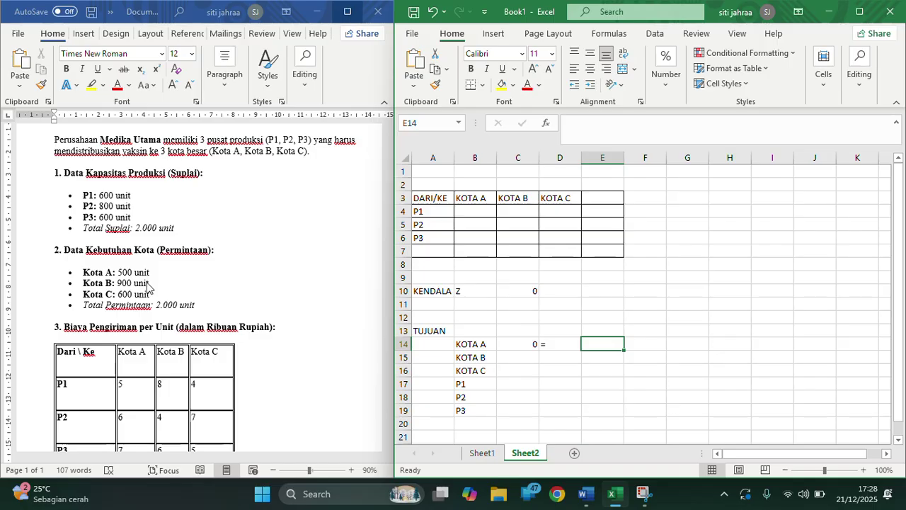
pyautogui.write('55')
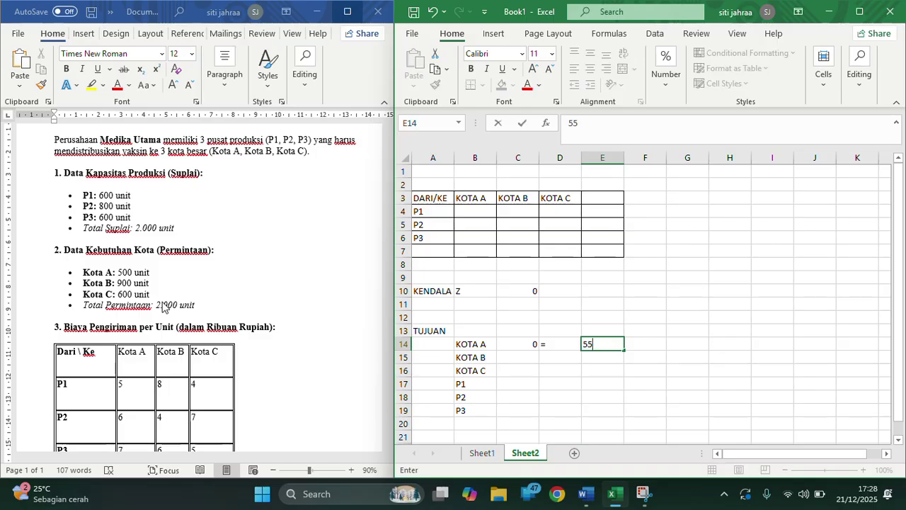
pyautogui.write('00')
pyautogui.press('Return')
# Enter the Kota B constraint formula =C4+C5+C6 in cell C15.
pyautogui.press('Left')
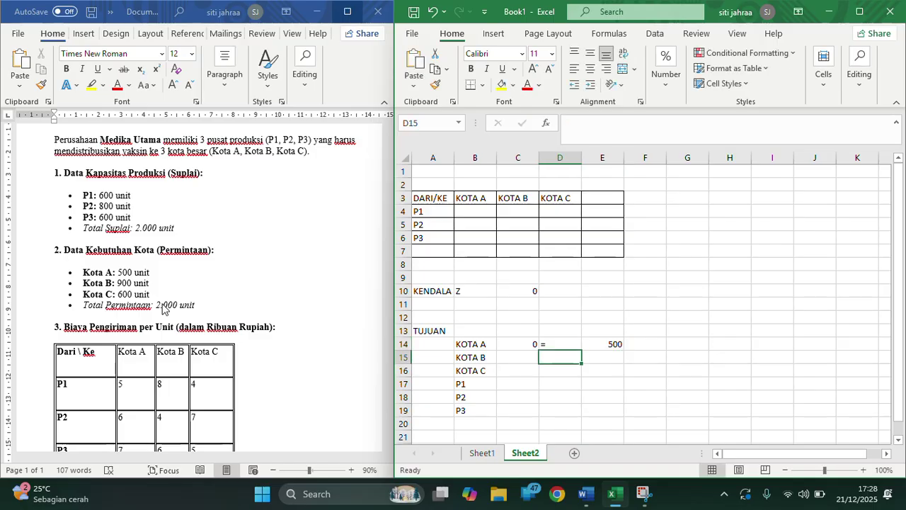
pyautogui.press('Left')
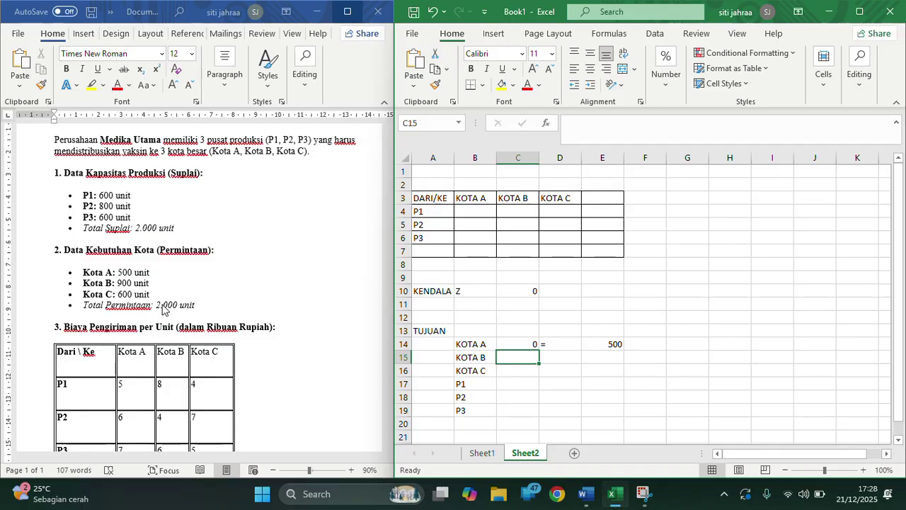
pyautogui.press('F2')
pyautogui.write('=')
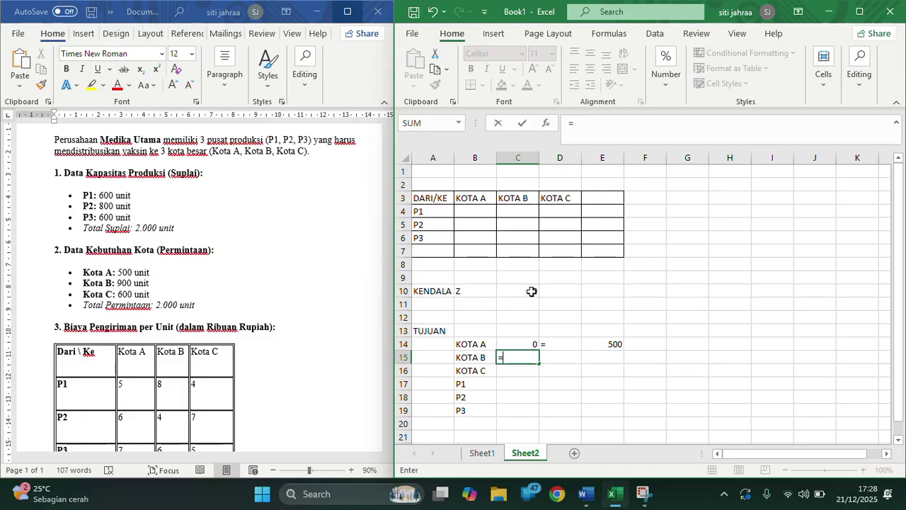
pyautogui.click(525, 211)
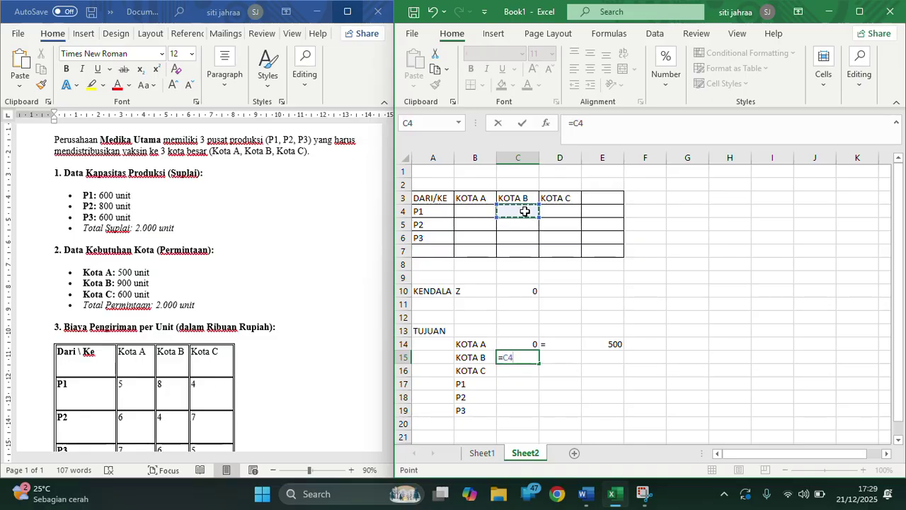
pyautogui.write('+')
pyautogui.click(518, 225)
pyautogui.write('+')
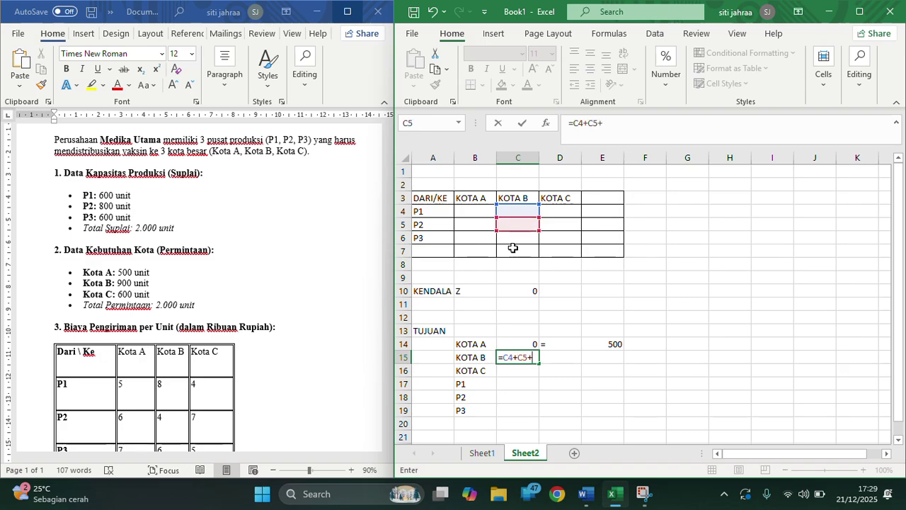
pyautogui.click(518, 238)
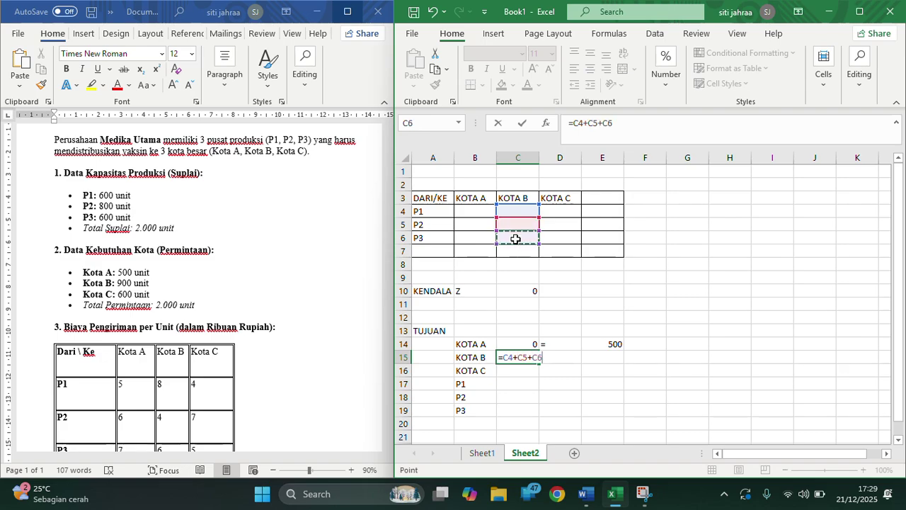
pyautogui.press('Right')
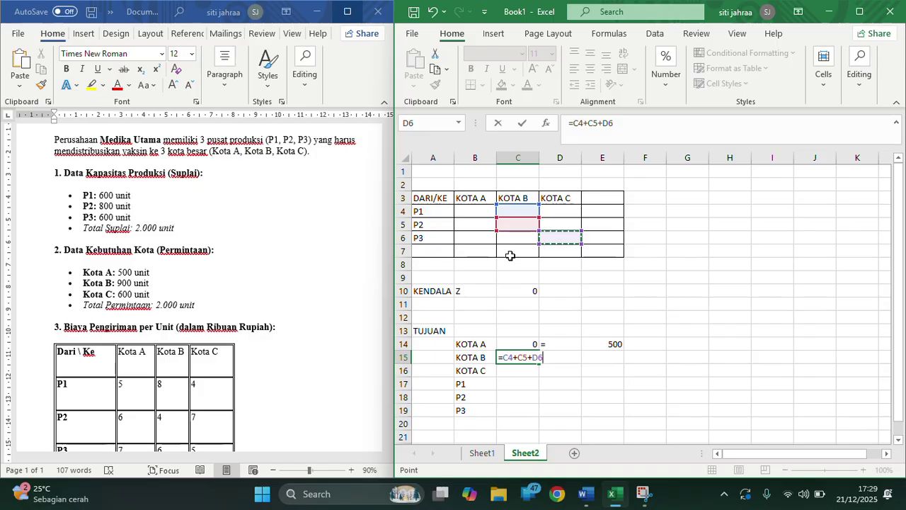
pyautogui.press('Left')
pyautogui.press('Return')
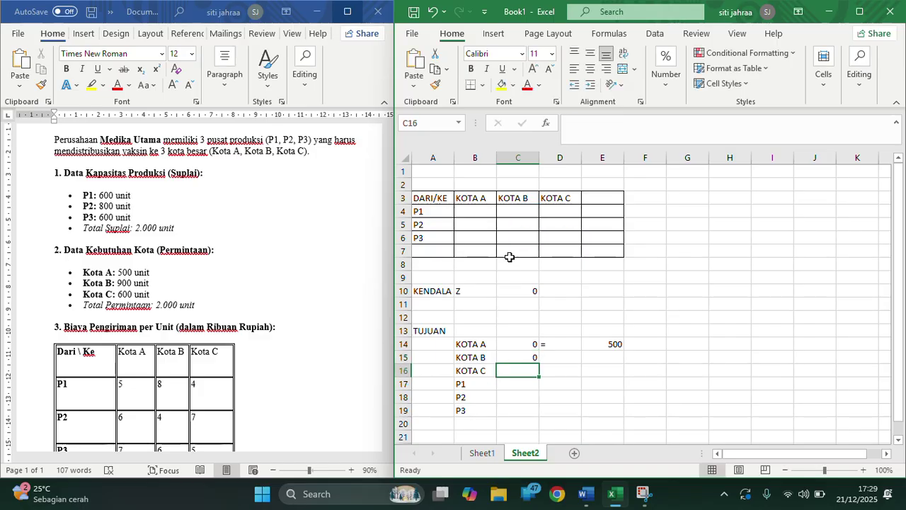
# Complete the Kota B constraint with an equals sign as text in D15 and its demand of 900 in E15.
pyautogui.press('Up')
pyautogui.press('Right')
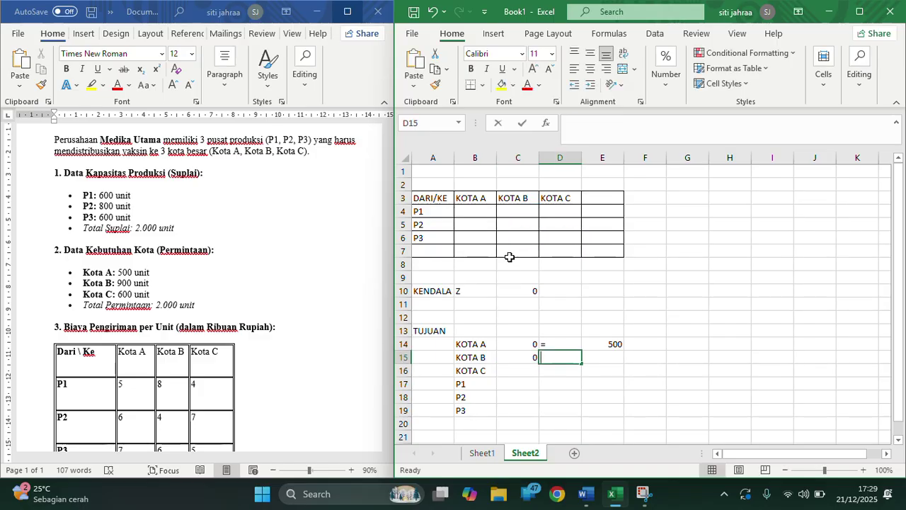
pyautogui.write("'=")
pyautogui.press('Right')
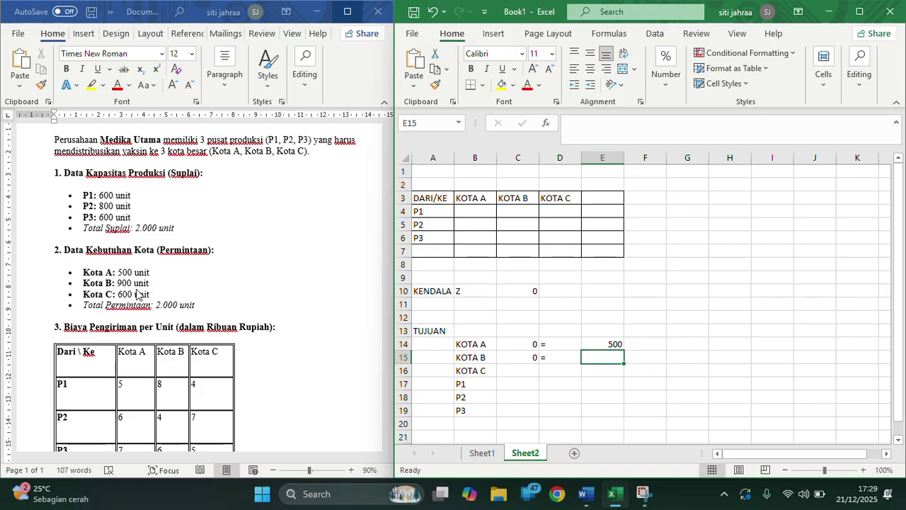
pyautogui.write('900')
pyautogui.press('Return')
# Enter the Kota C constraint formula =D4+D5+D6 in cell C16.
pyautogui.press('Left')
pyautogui.press('Left')
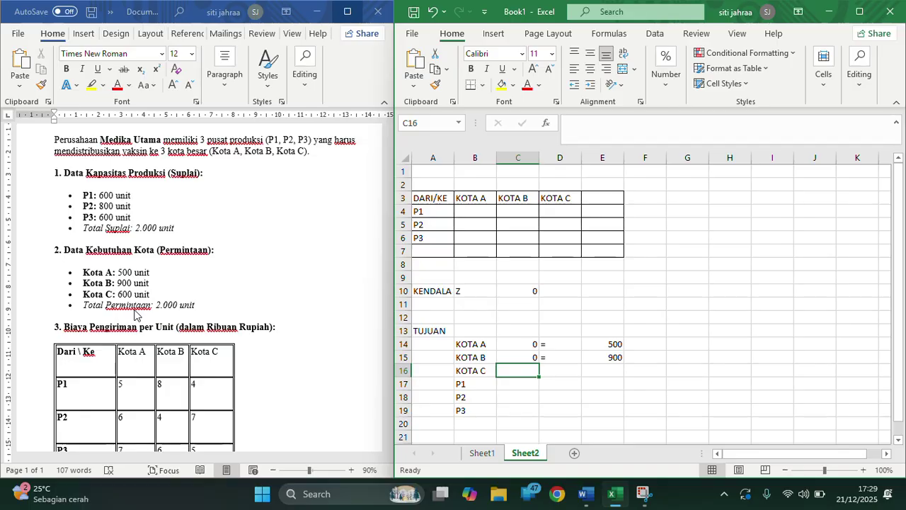
pyautogui.write('=')
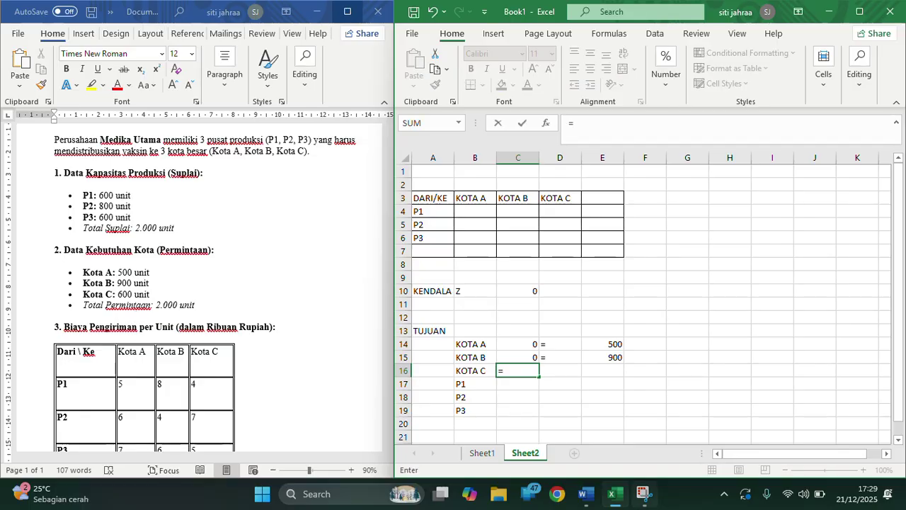
pyautogui.click(552, 210)
pyautogui.write('+')
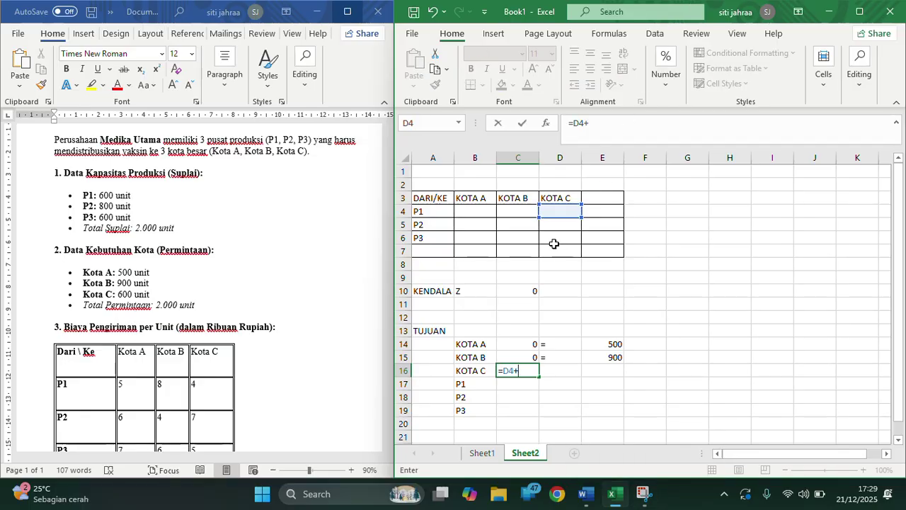
pyautogui.click(553, 225)
pyautogui.write('+')
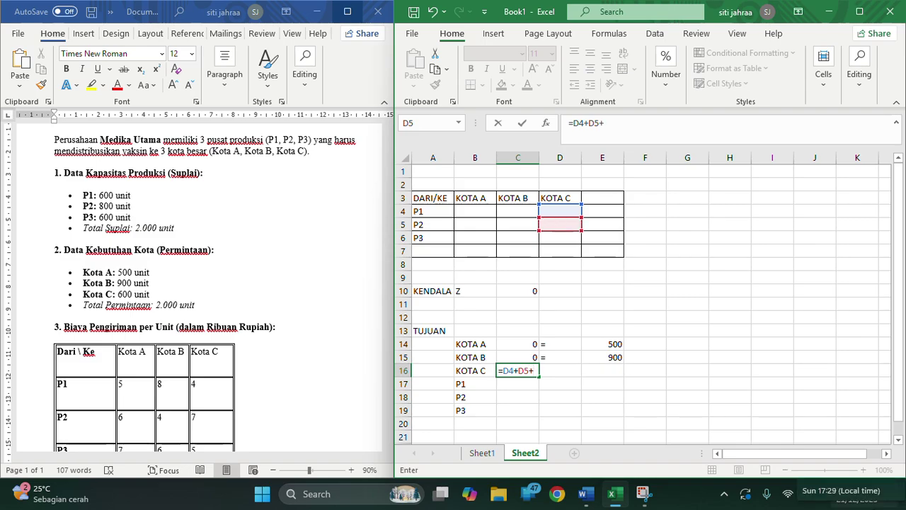
pyautogui.press('Down')
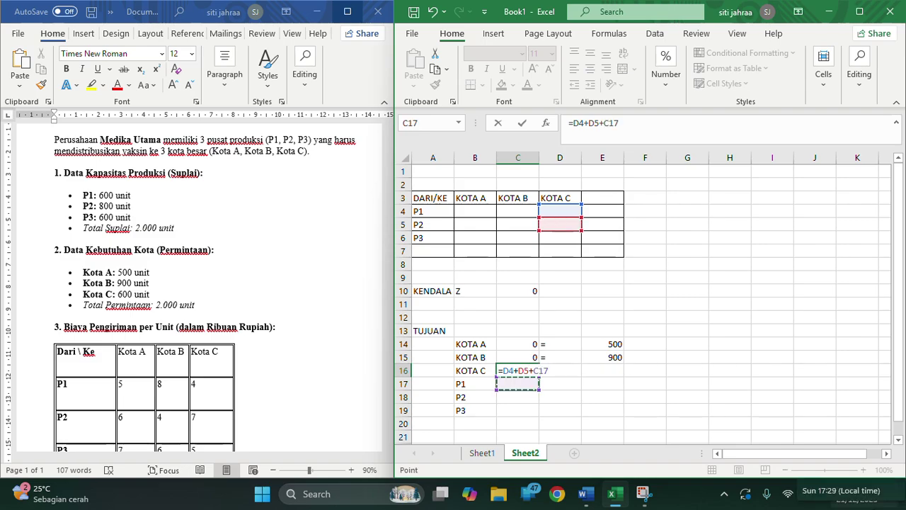
pyautogui.press('Up')
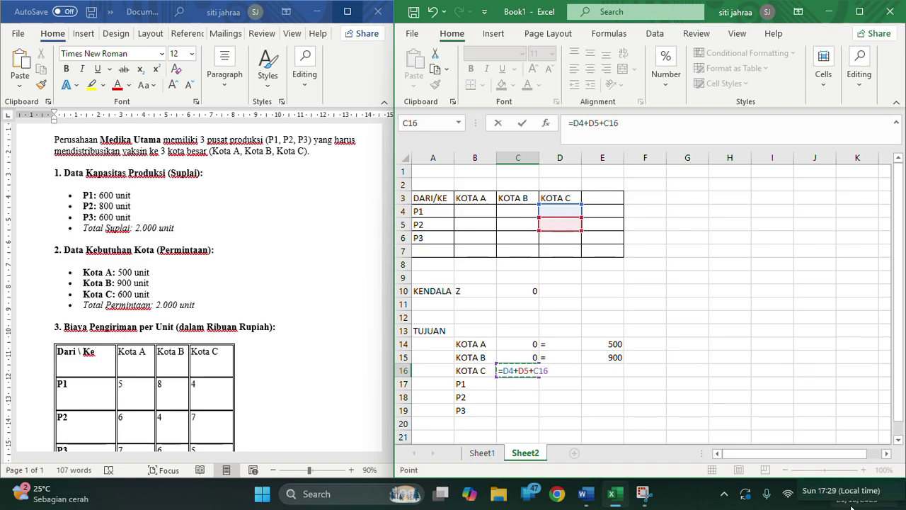
pyautogui.click(567, 239)
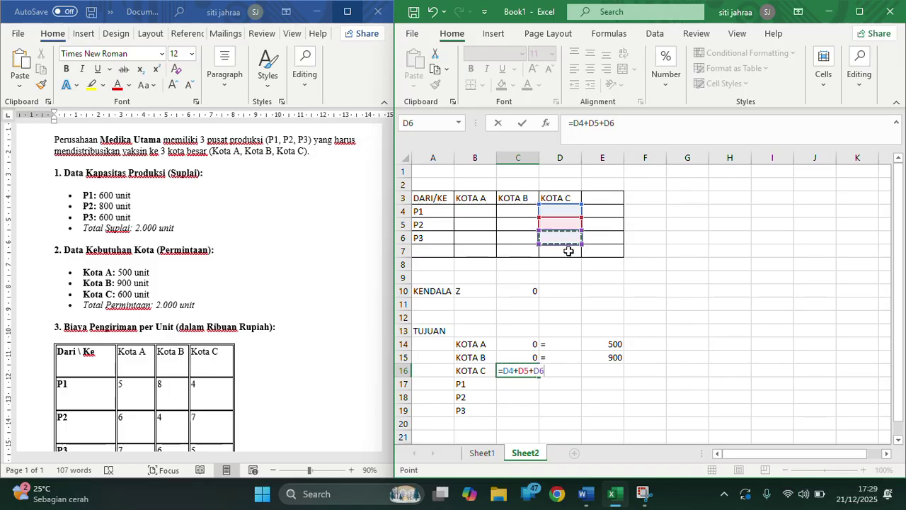
pyautogui.press('Return')
# Complete the Kota C constraint with an equals sign as text in D16 and the Word document's demand of 600 in E16.
pyautogui.press('Up')
pyautogui.press('Right')
pyautogui.write("'=")
pyautogui.press('Right')
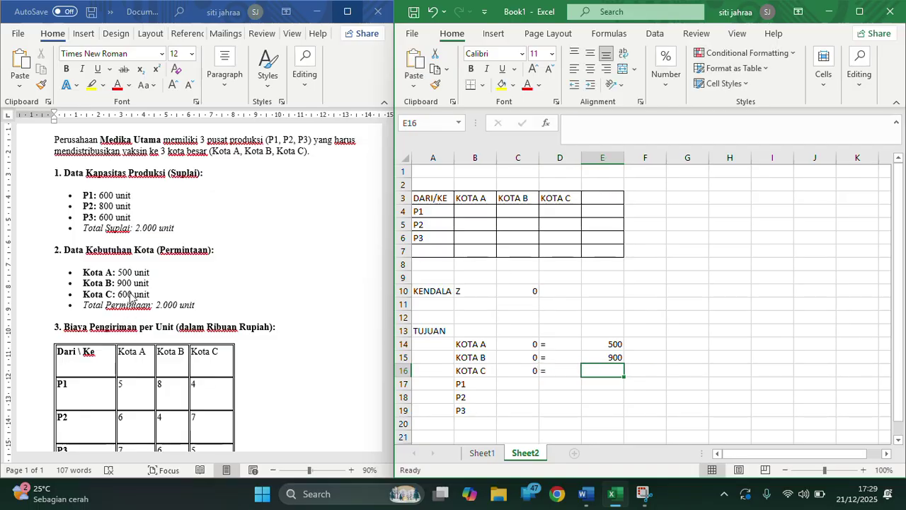
pyautogui.moveTo(150, 294); pyautogui.dragTo(119, 292)
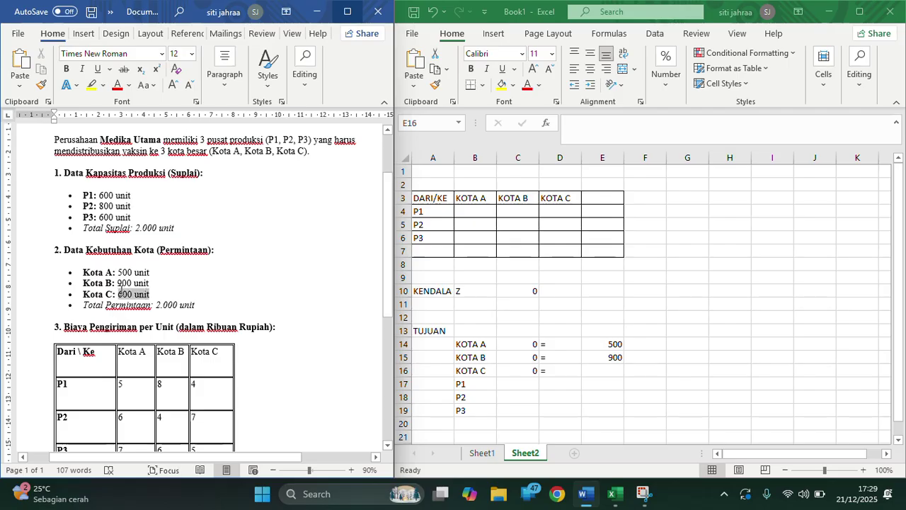
pyautogui.click(590, 379)
pyautogui.write('600')
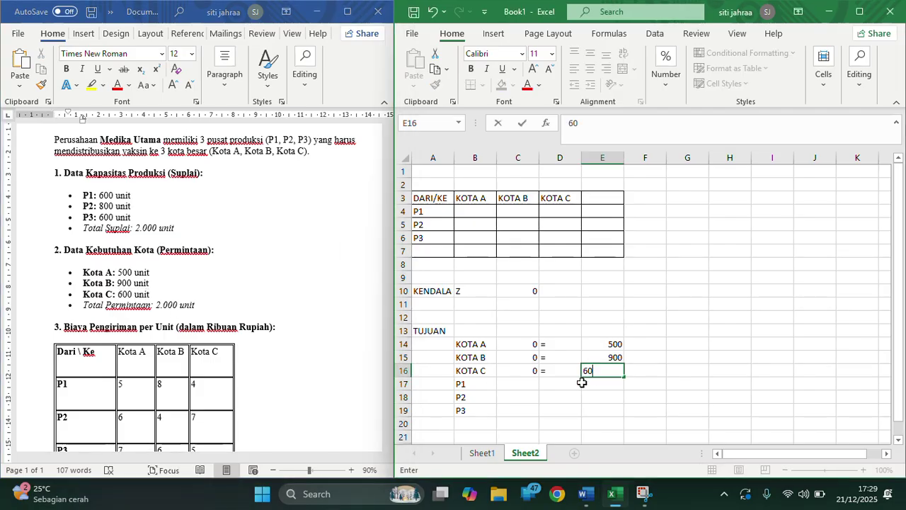
pyautogui.press('Return')
# Enter the P1 supply constraint formula =B4+C4+D4 in cell C17.
pyautogui.press('Left')
pyautogui.press('Left')
pyautogui.press('Left')
pyautogui.press('Right')
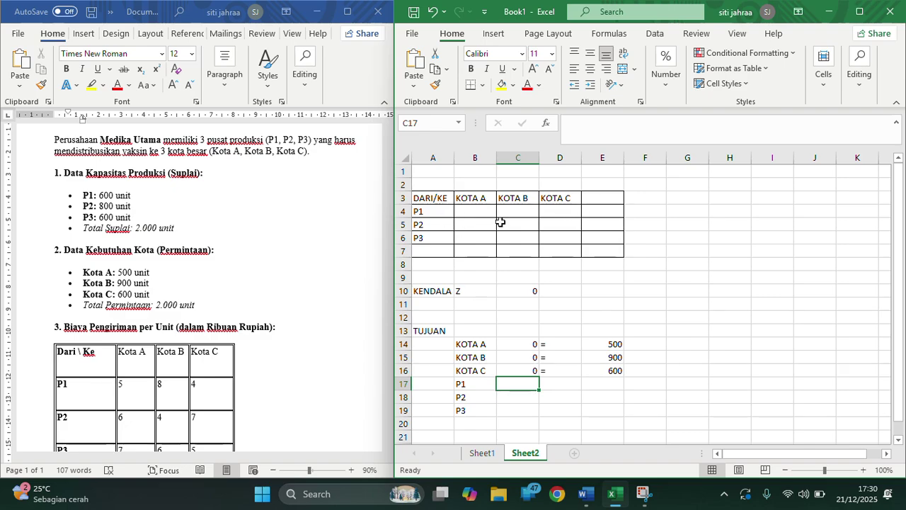
pyautogui.press('F2')
pyautogui.write('=')
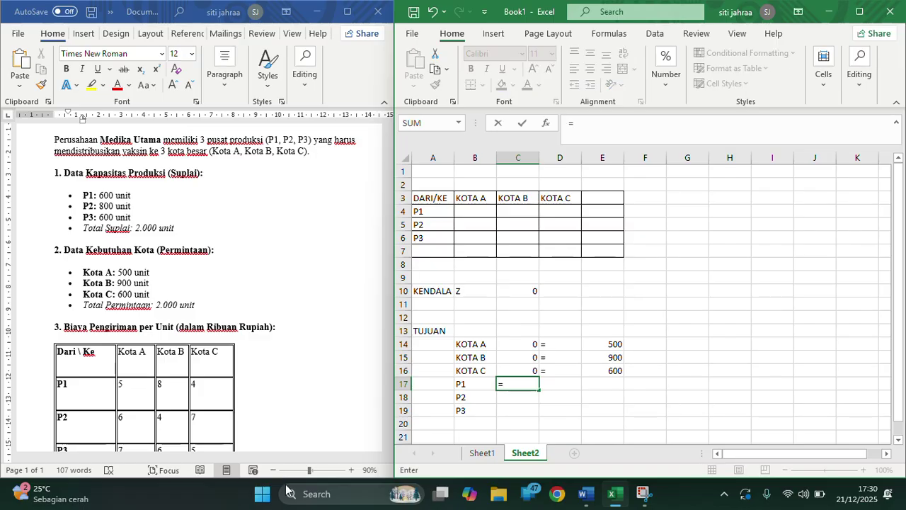
pyautogui.click(481, 213)
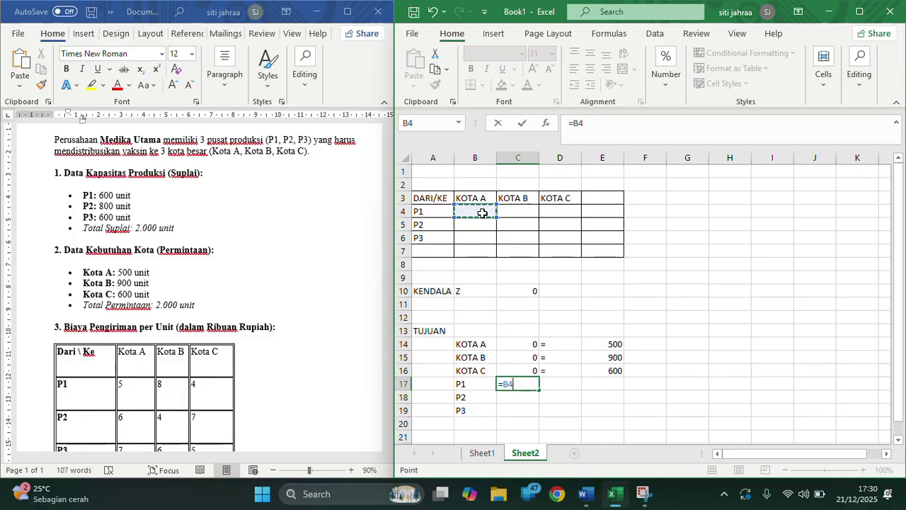
pyautogui.write('+')
pyautogui.click(513, 211)
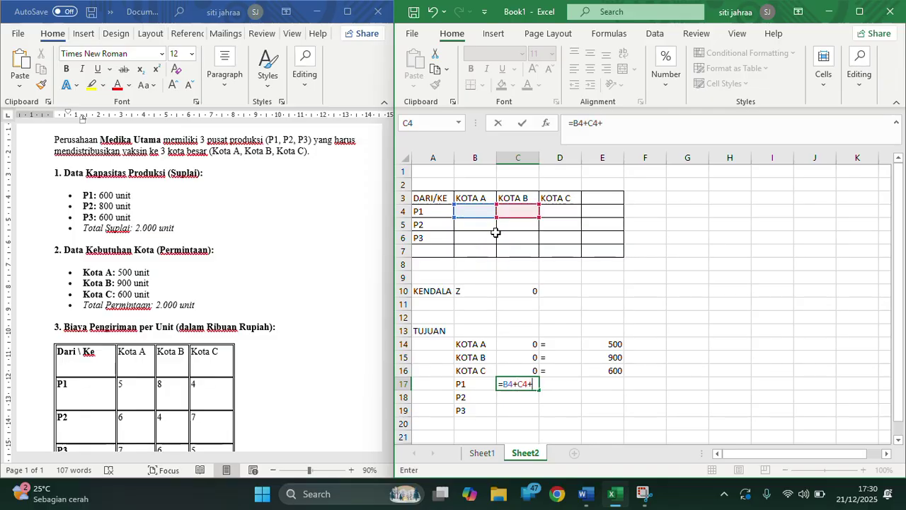
pyautogui.write('+')
pyautogui.click(561, 210)
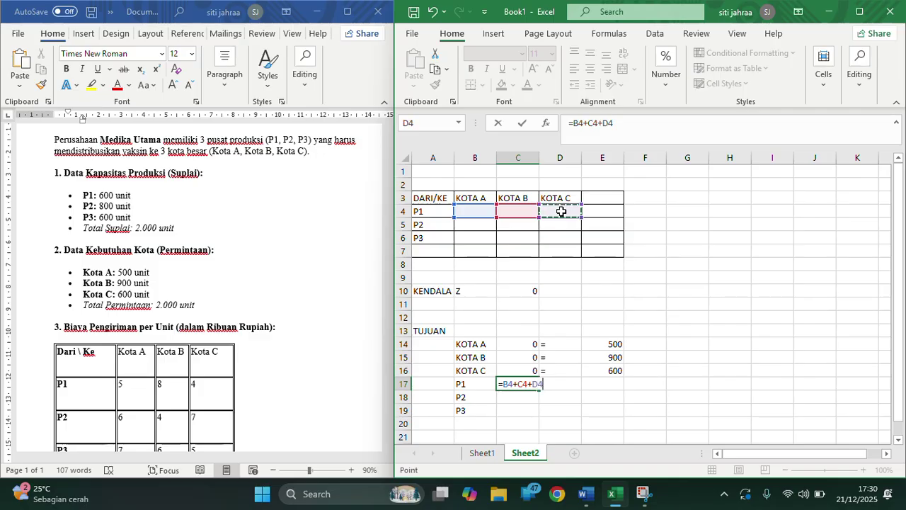
pyautogui.press('Right')
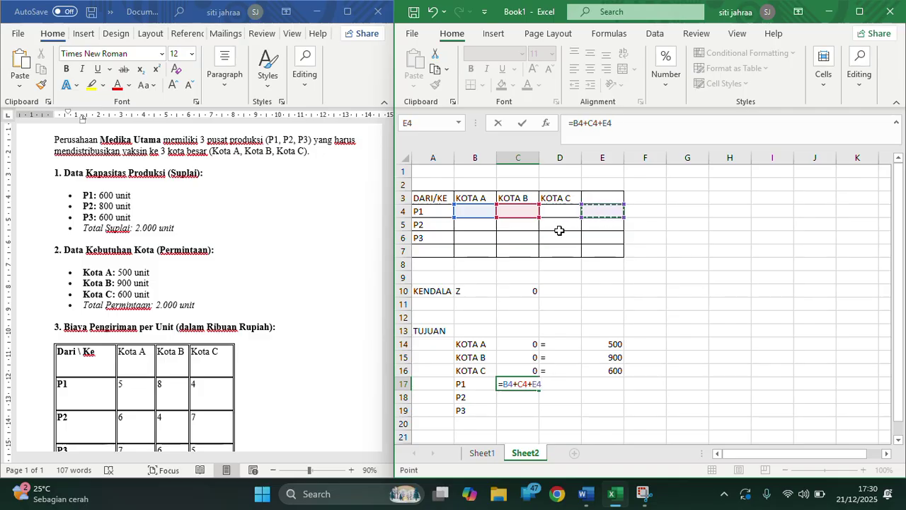
pyautogui.press('Left')
pyautogui.press('Return')
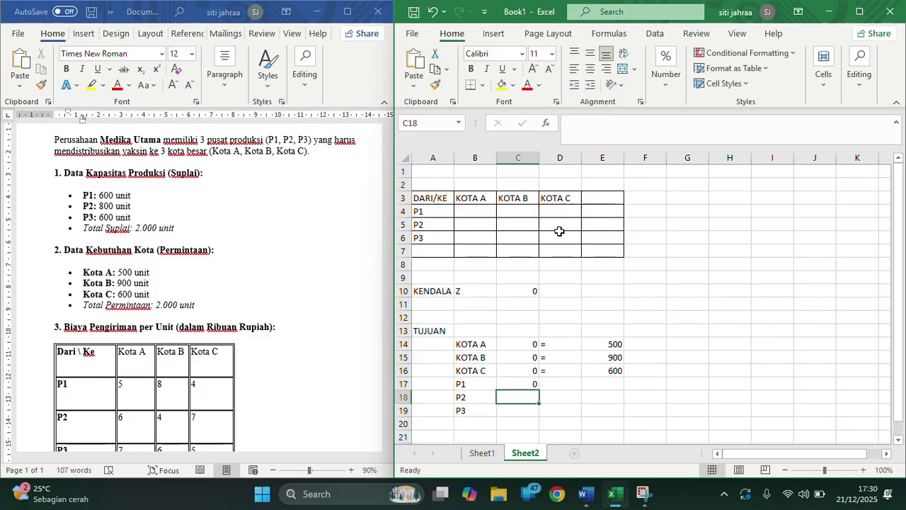
# Enter the <= sign as text in cell D17, beside the P1 formula.
pyautogui.press('Up')
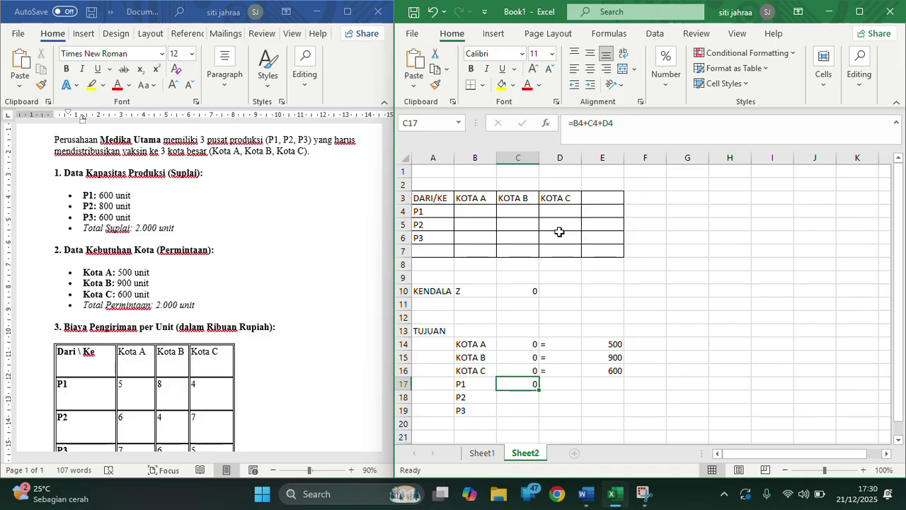
pyautogui.press('Right')
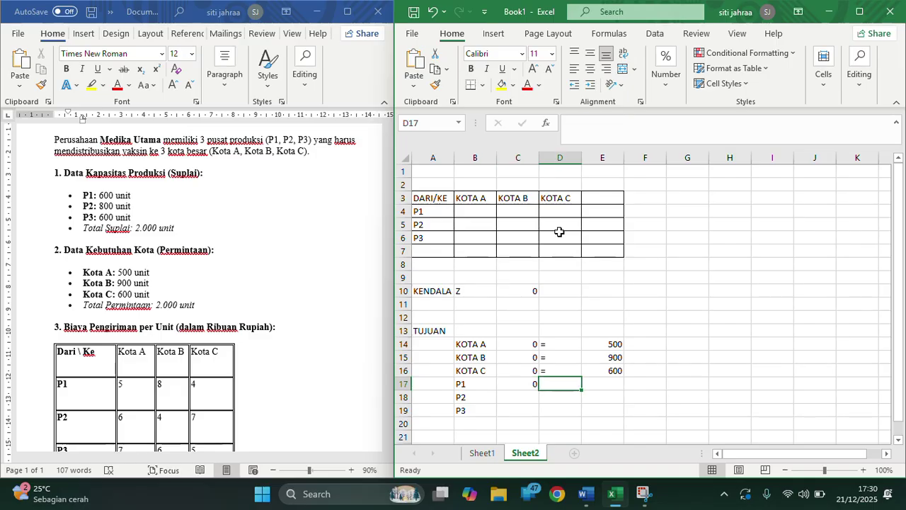
pyautogui.press('F2')
pyautogui.write("'<")
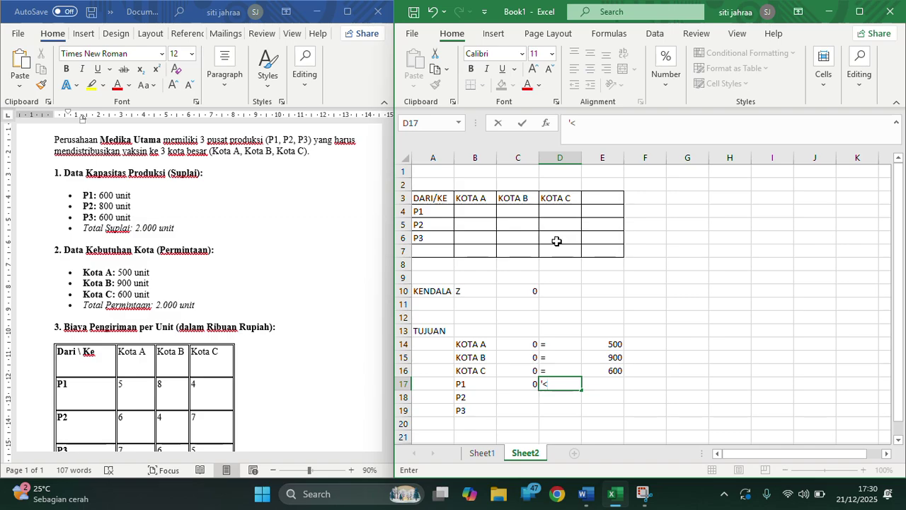
pyautogui.write('=')
pyautogui.hotkey('ctrl', 'Return')
# Enter the P1 production capacity from the Word document, 600, in cell E17.
pyautogui.press('Right')
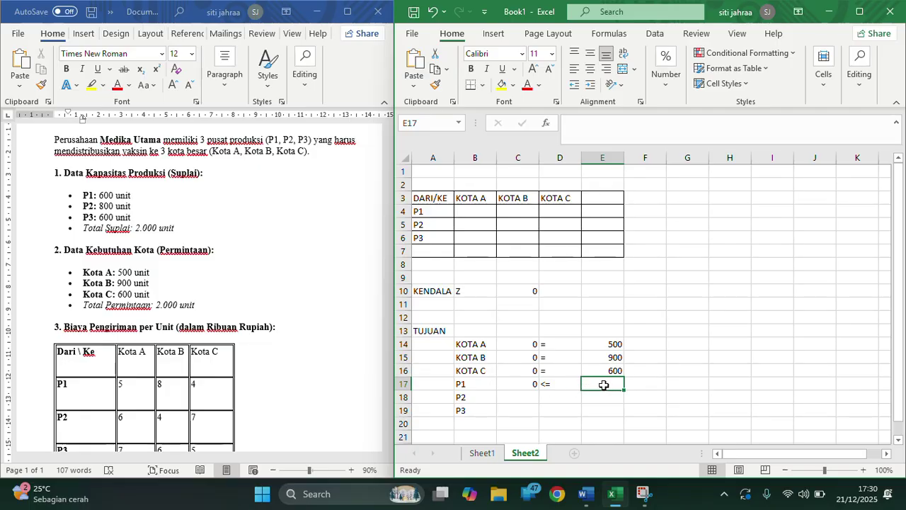
pyautogui.moveTo(577, 504)
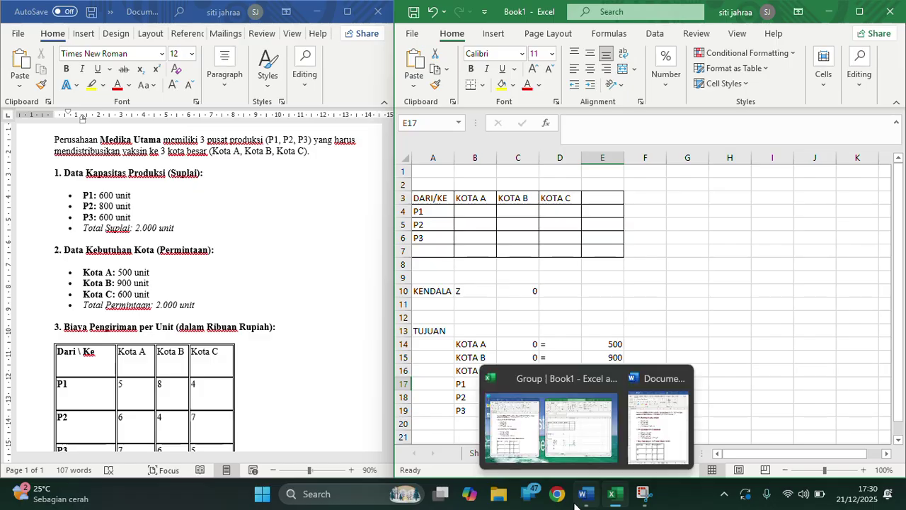
pyautogui.press('F2')
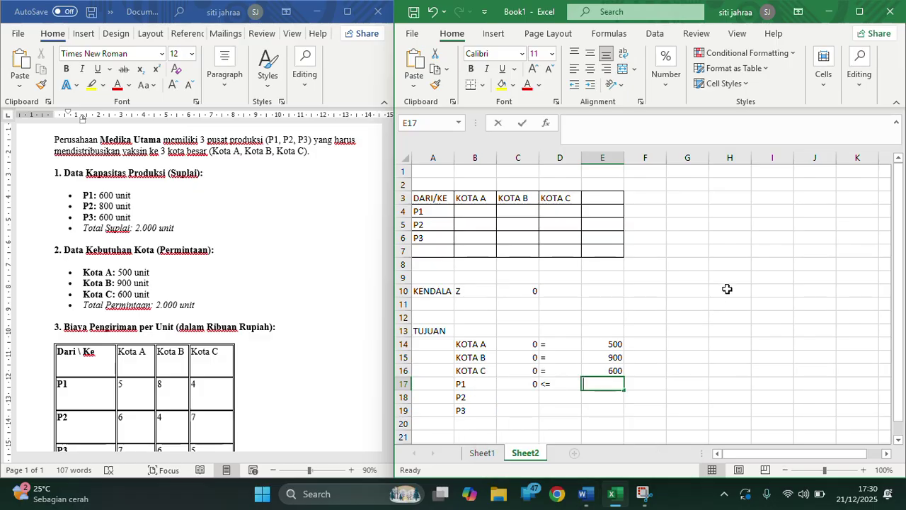
pyautogui.write('600')
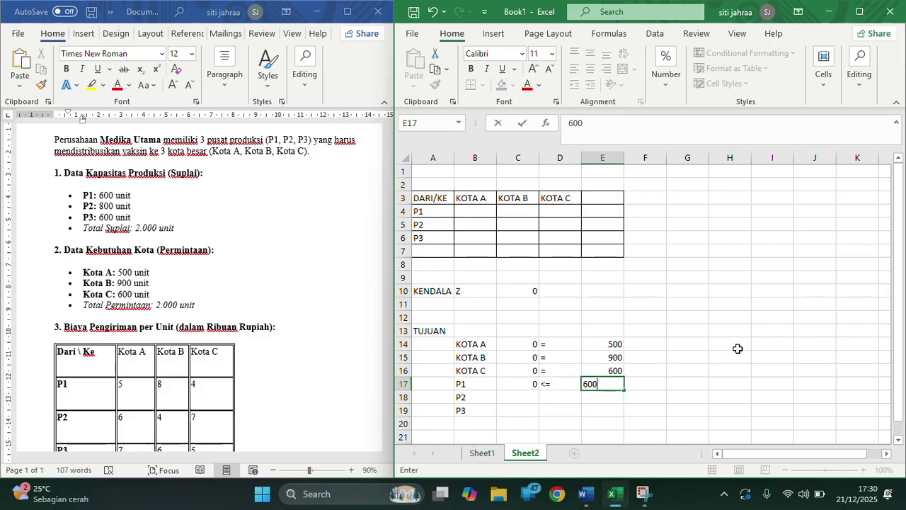
pyautogui.press('Return')
pyautogui.press('Left')
pyautogui.press('Left')
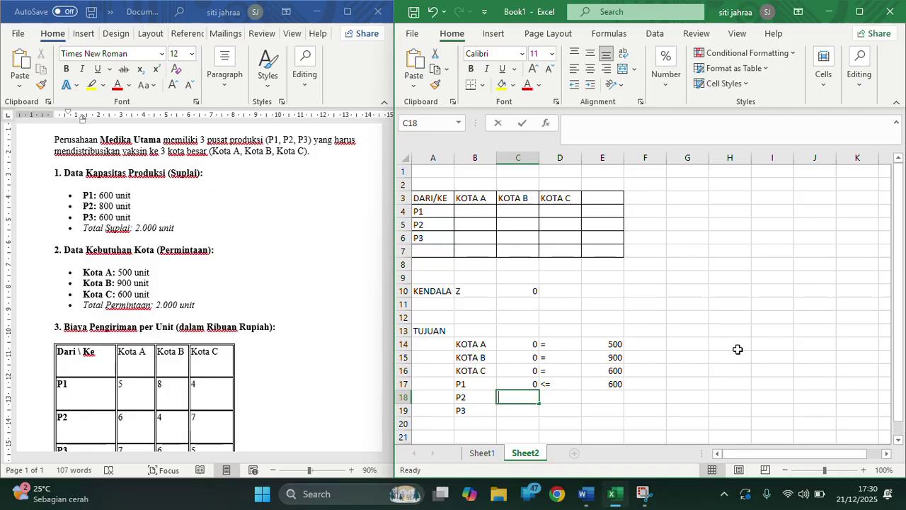
# Enter the P2 supply constraint formula =B5+C5+D6 in cell C18.
pyautogui.write('=')
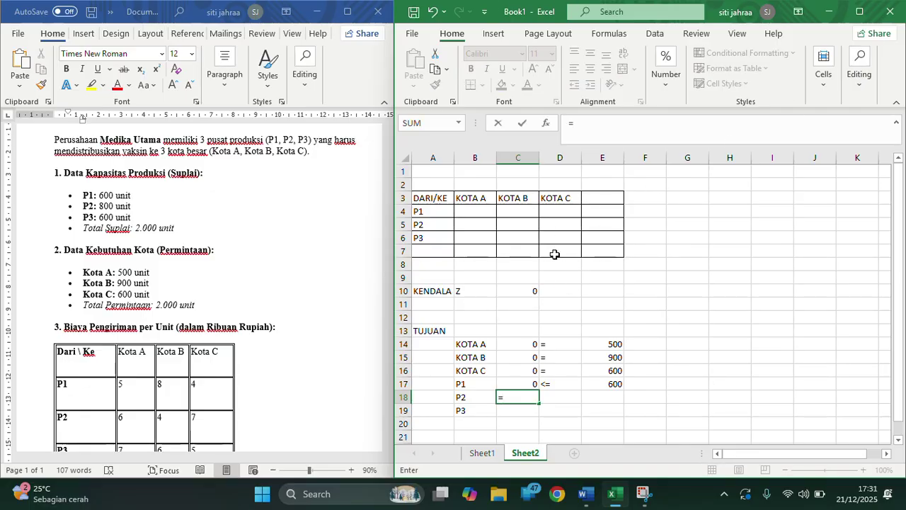
pyautogui.click(473, 225)
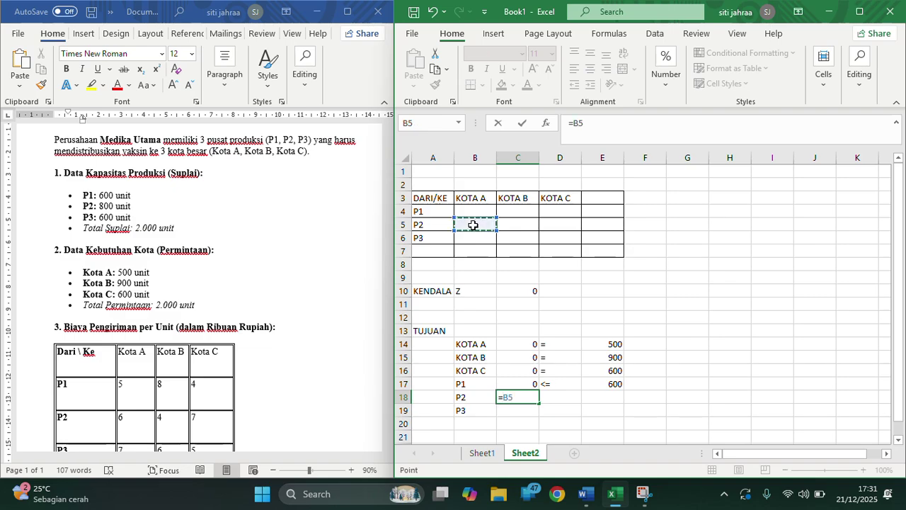
pyautogui.write('+')
pyautogui.click(527, 225)
pyautogui.write('+')
pyautogui.click(556, 229)
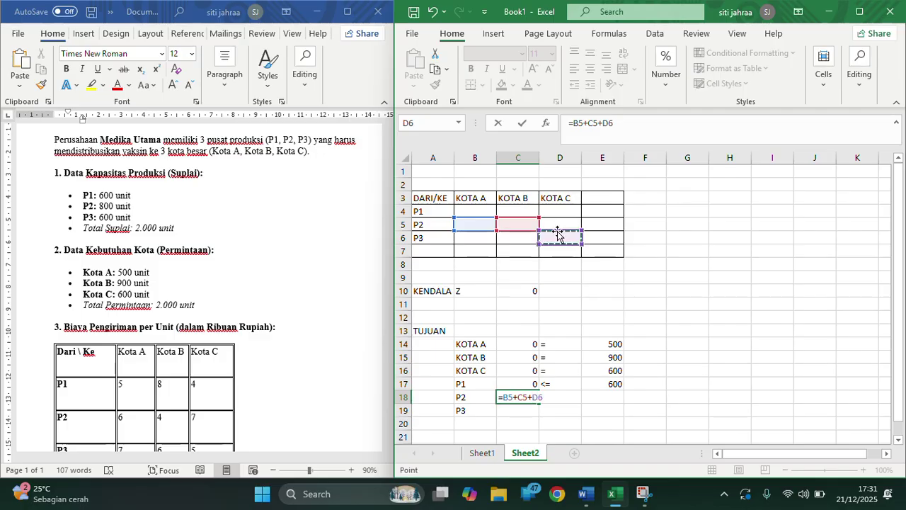
pyautogui.press('Return')
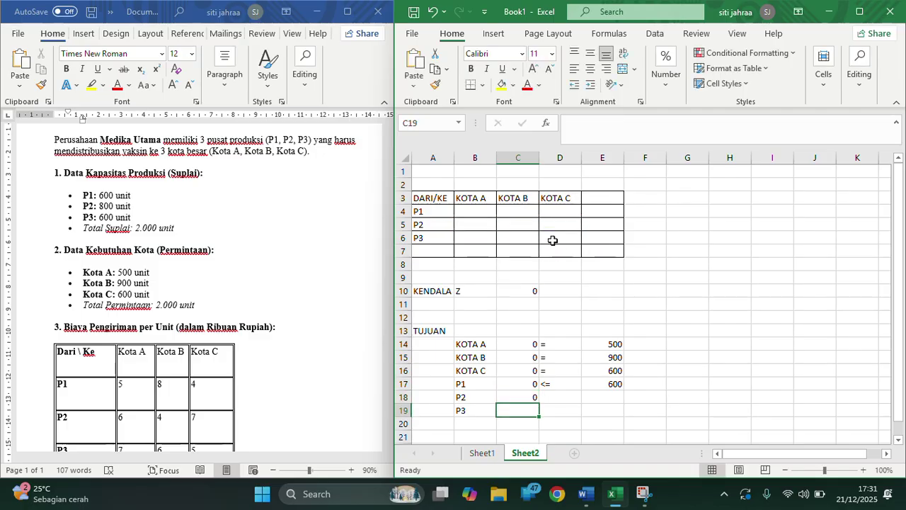
# Complete the P2 constraint by filling the <= sign from D17 into D18 and entering the capacity 800 in E18.
pyautogui.press('Right')
pyautogui.press('Up')
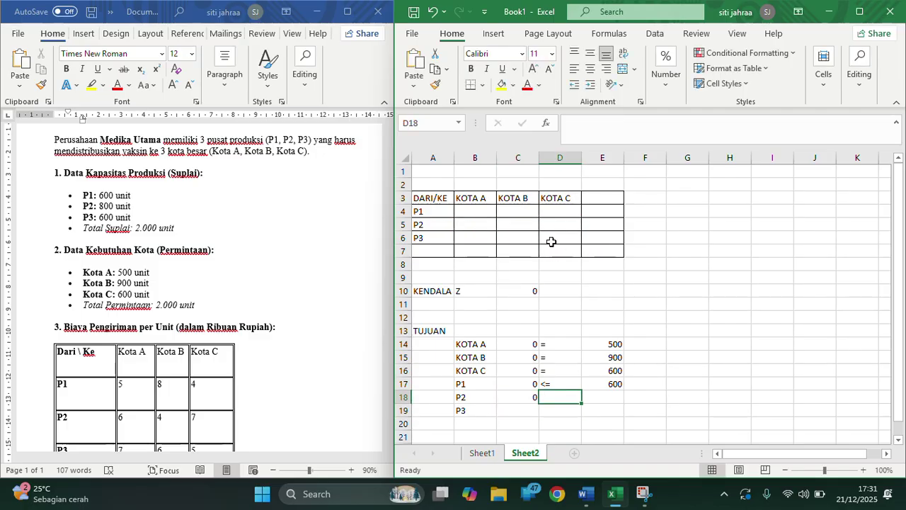
pyautogui.click(575, 384)
pyautogui.moveTo(582, 390); pyautogui.dragTo(588, 399)
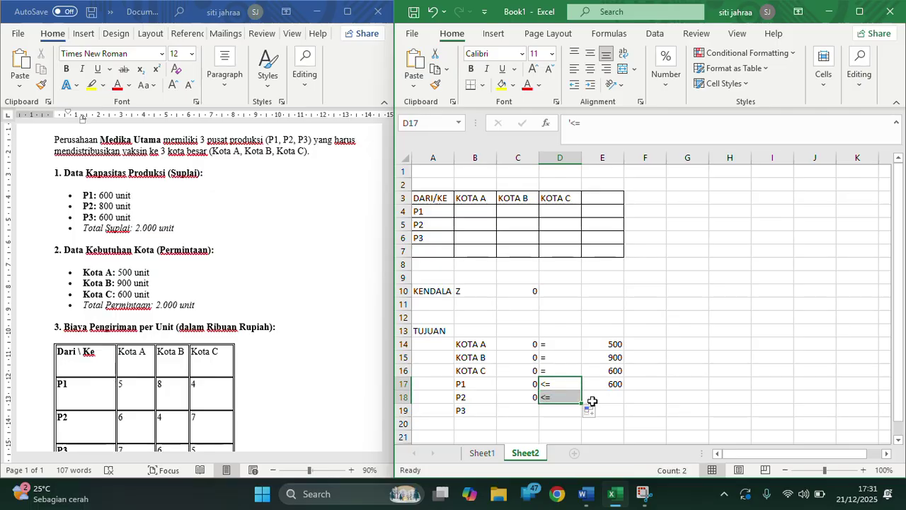
pyautogui.click(602, 401)
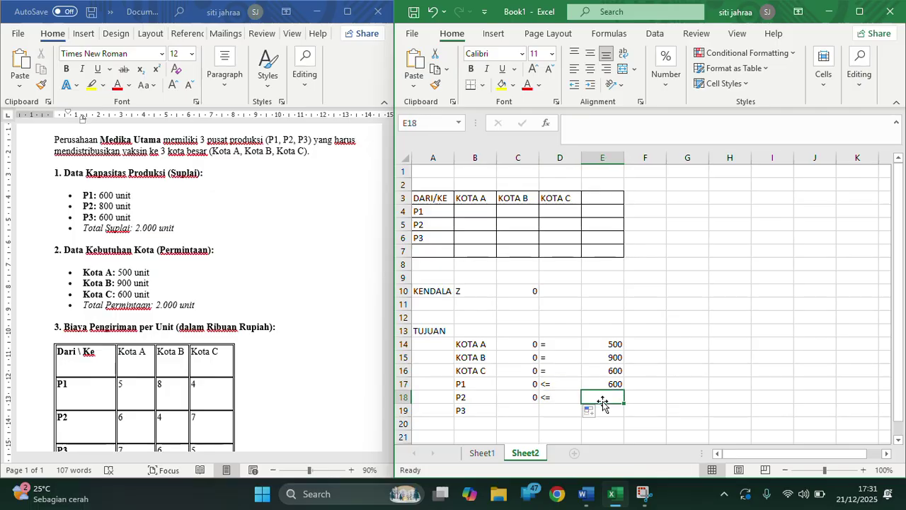
pyautogui.write('800')
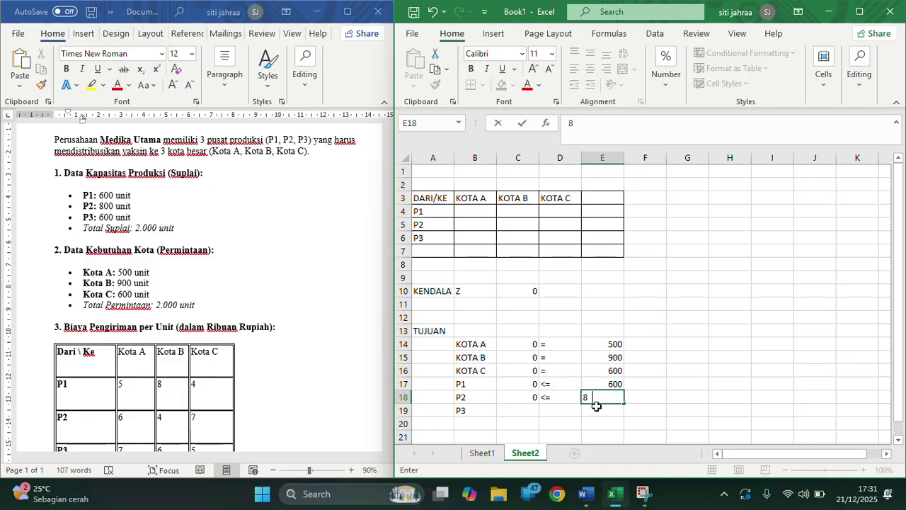
pyautogui.press('Return')
# Enter the P3 supply constraint formula =B6+C6+D6 in cell C19.
pyautogui.press('Right')
pyautogui.press('Left')
pyautogui.press('Left')
pyautogui.press('Left')
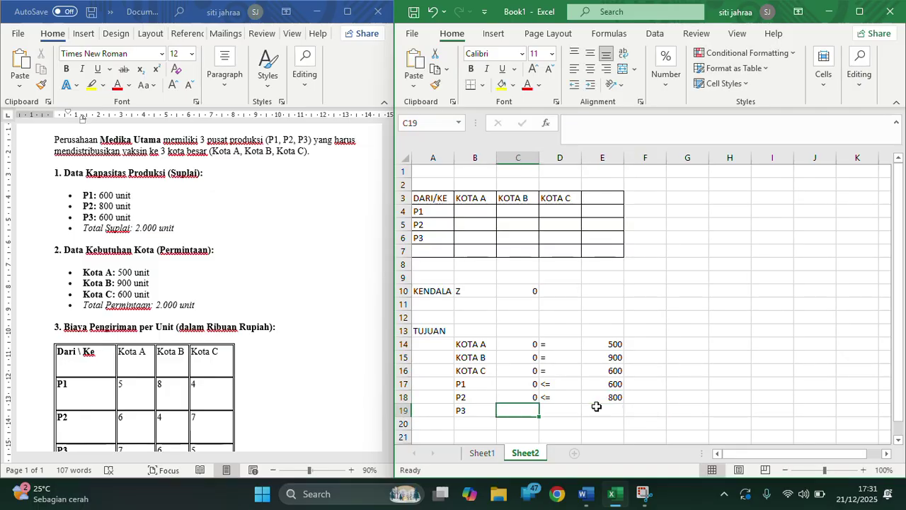
pyautogui.write('=')
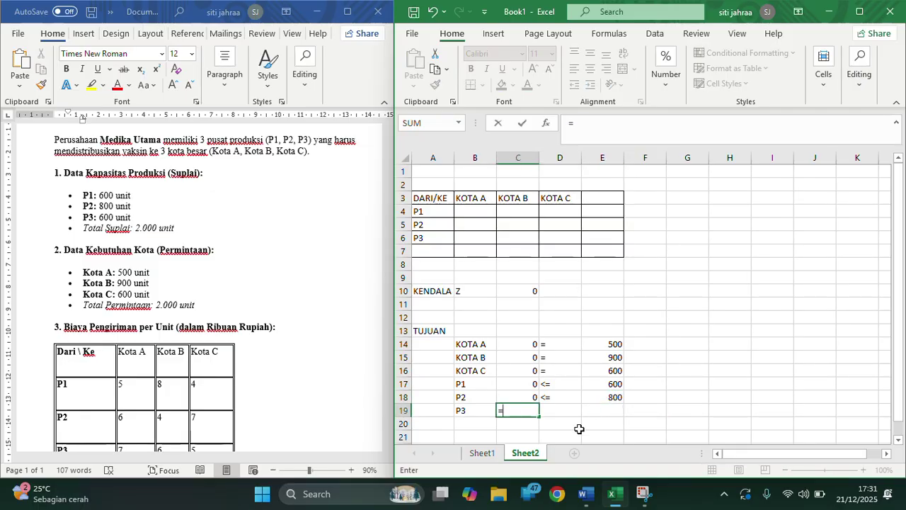
pyautogui.click(463, 239)
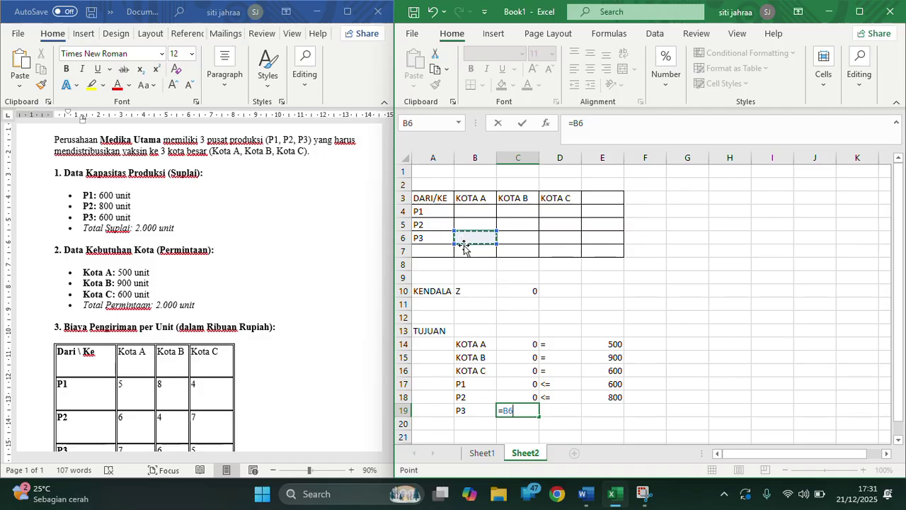
pyautogui.write('+')
pyautogui.click(518, 241)
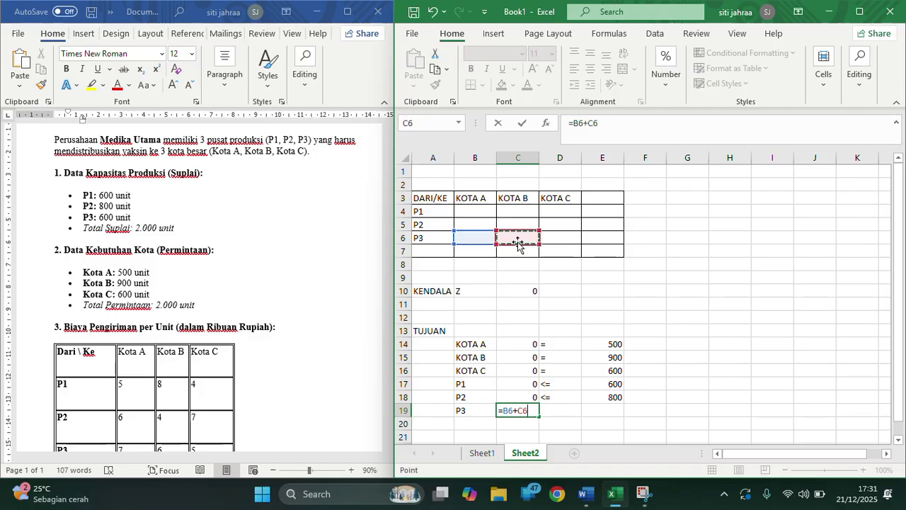
pyautogui.write('+')
pyautogui.press('Right')
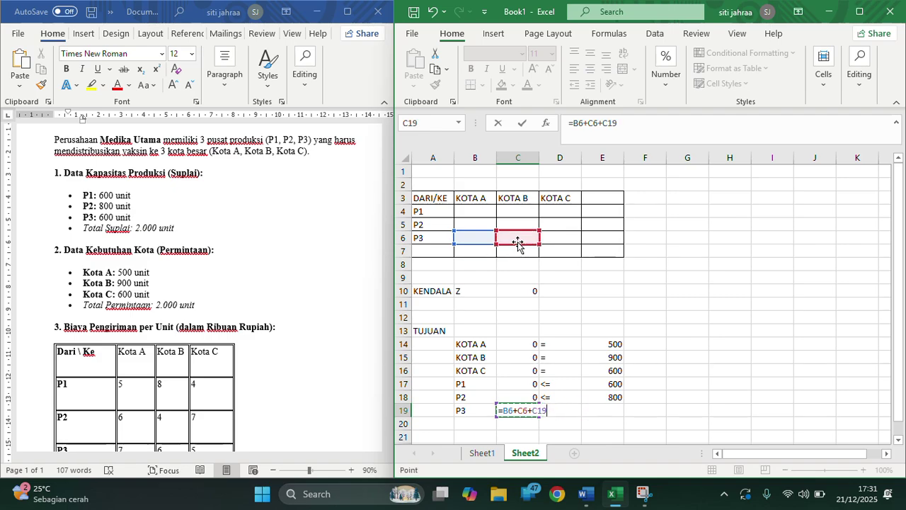
pyautogui.click(550, 236)
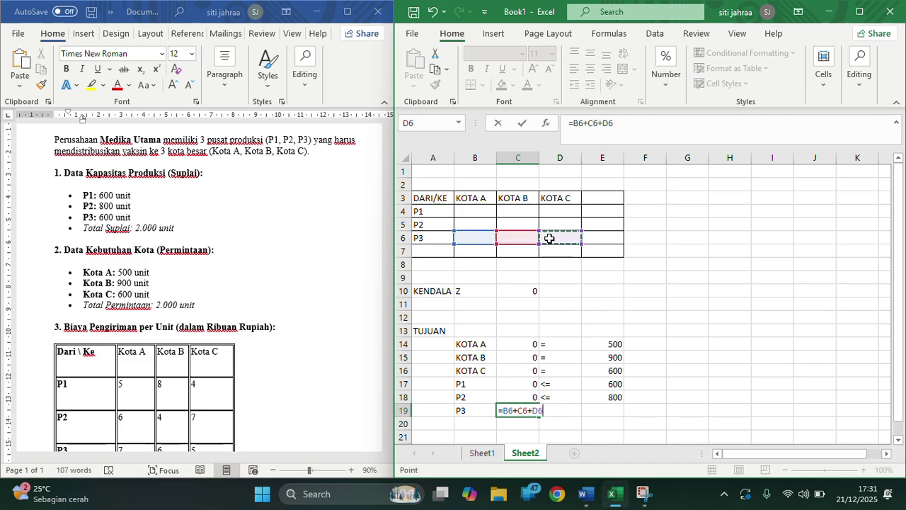
pyautogui.press('Return')
# Complete the P3 constraint by filling the <= sign from D18 into D19 and entering the capacity 600 in E19.
pyautogui.press('Up')
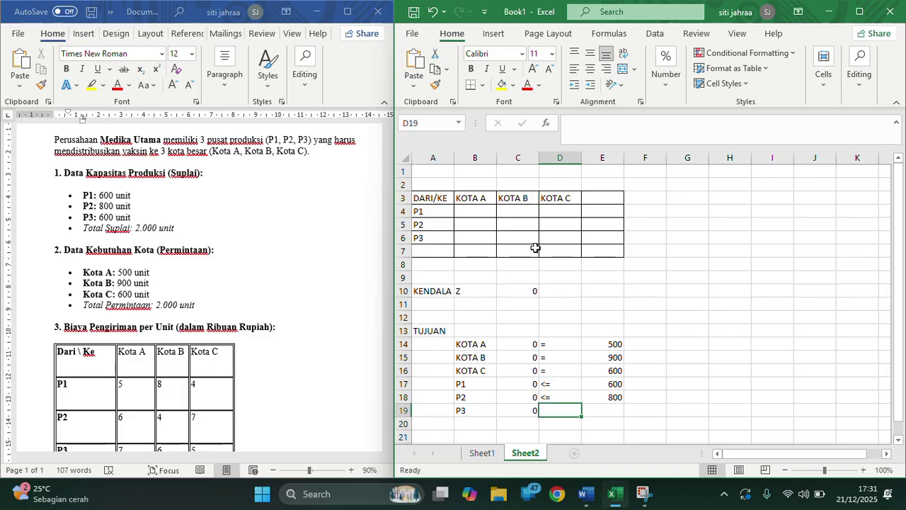
pyautogui.click(575, 399)
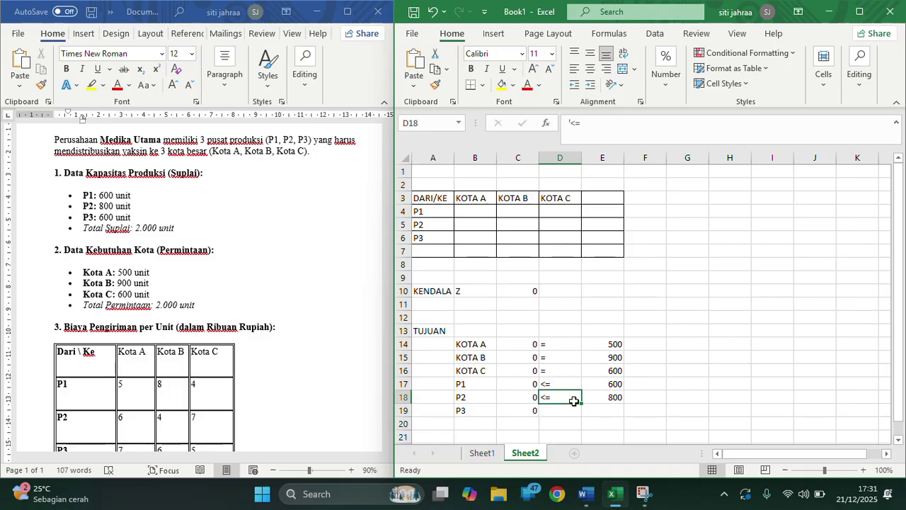
pyautogui.moveTo(581, 403); pyautogui.dragTo(581, 411)
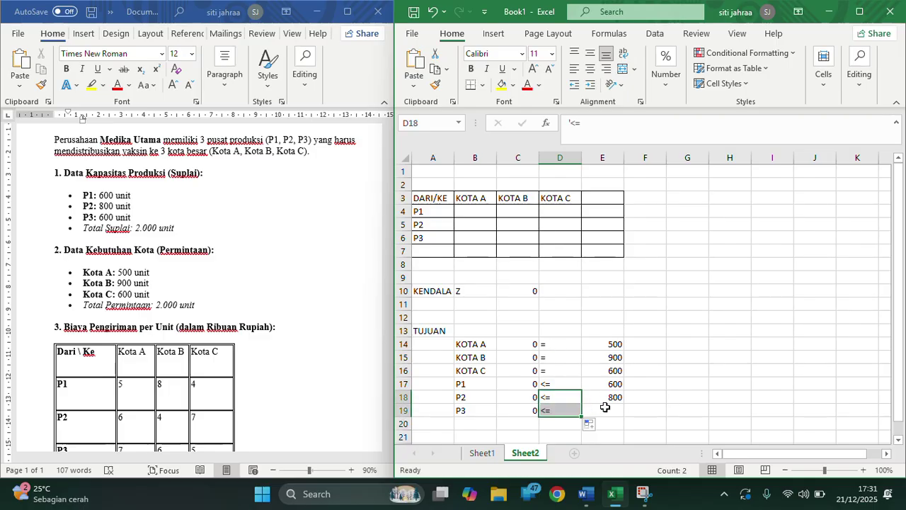
pyautogui.click(610, 412)
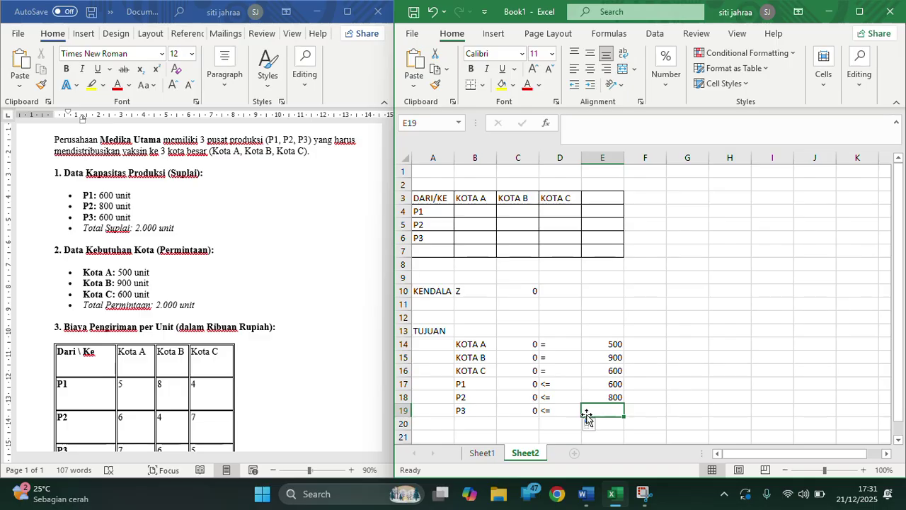
pyautogui.write('600')
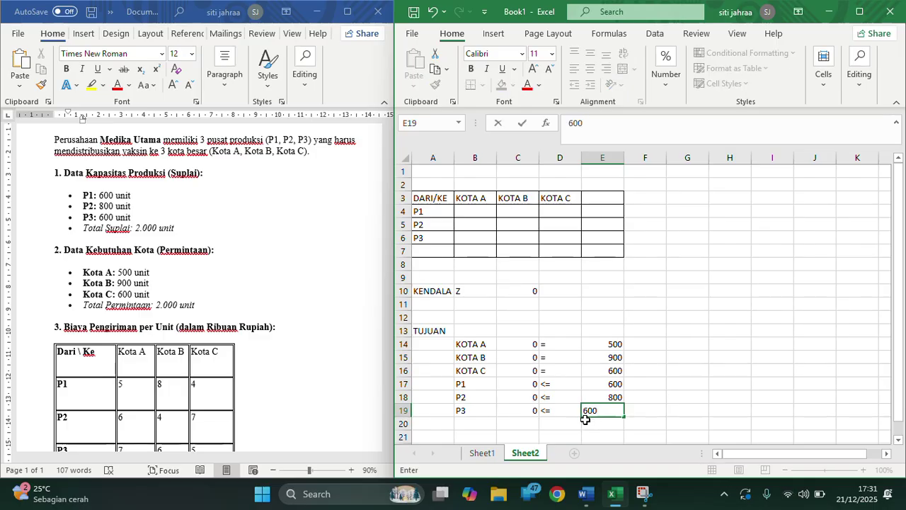
pyautogui.press('Tab')
pyautogui.press('Left')
pyautogui.press('Down')
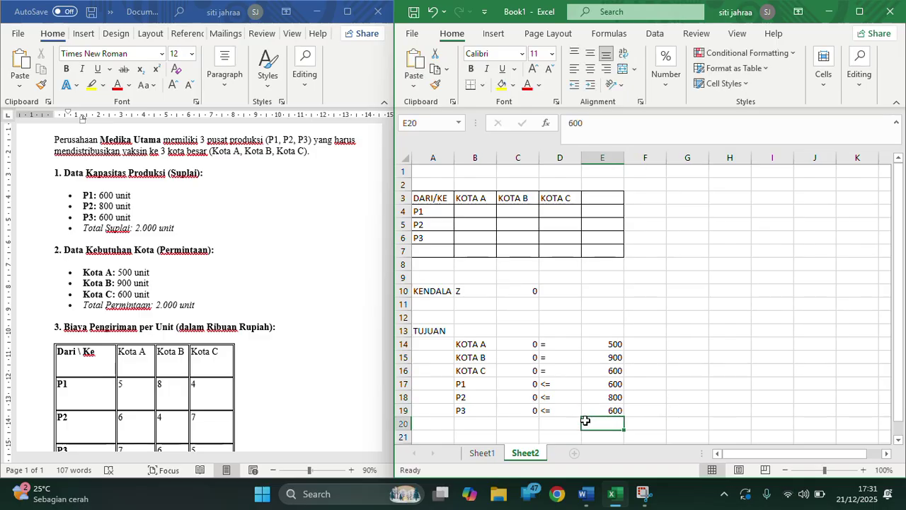
# Review the finished constraint list, the Kota A formula in C14 and the objective formula in C10.
pyautogui.press('Up')
pyautogui.press('Up')
pyautogui.press('Up')
pyautogui.keyDown('ctrl'); pyautogui.scroll(-3, 585, 420); pyautogui.keyUp('ctrl')
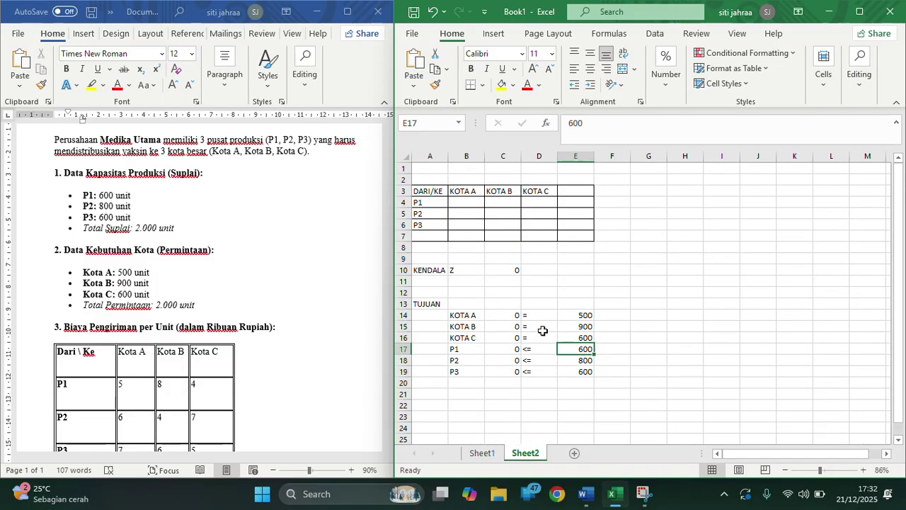
pyautogui.click(507, 325)
pyautogui.click(509, 315)
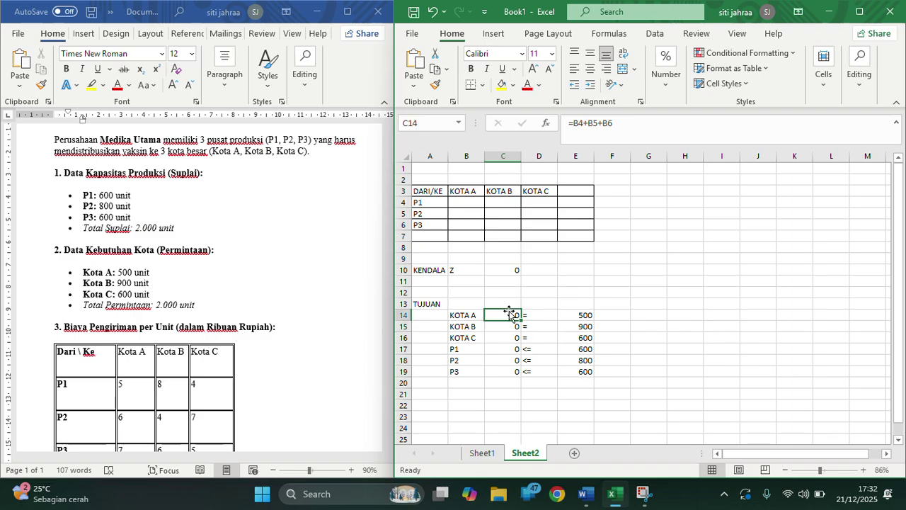
pyautogui.click(517, 269)
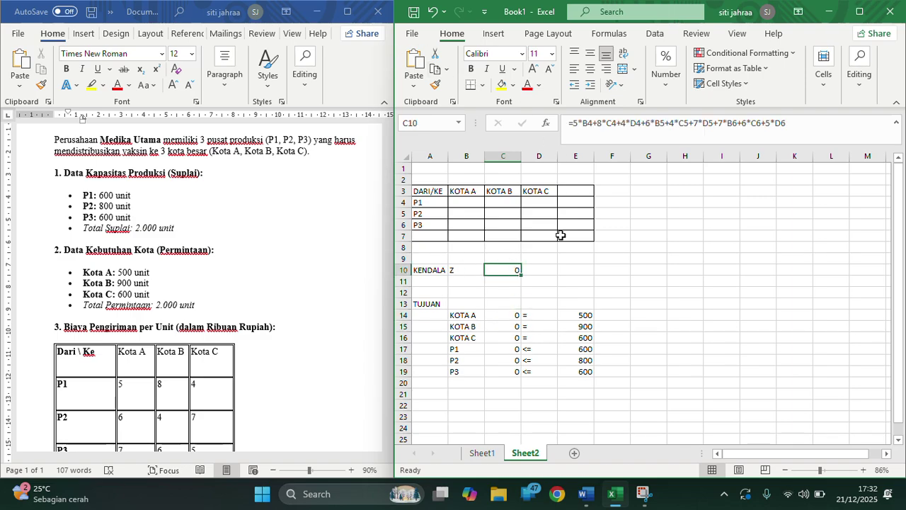
pyautogui.click(539, 304)
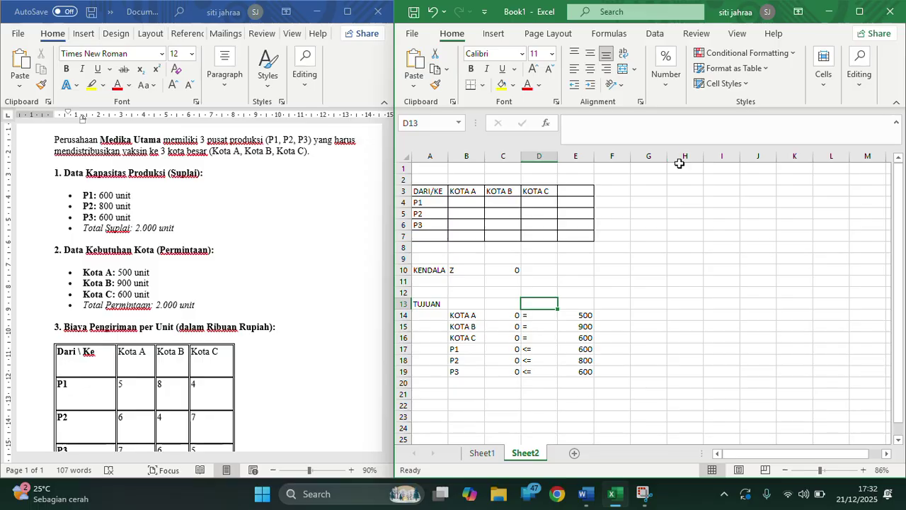
# Open Solver and set its objective to minimise the total cost Z in cell C10.
pyautogui.click(656, 34)
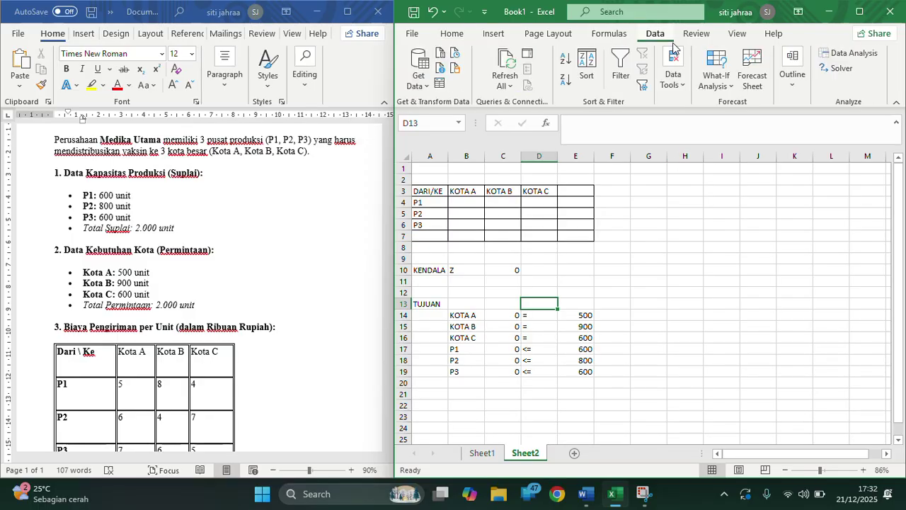
pyautogui.click(841, 73)
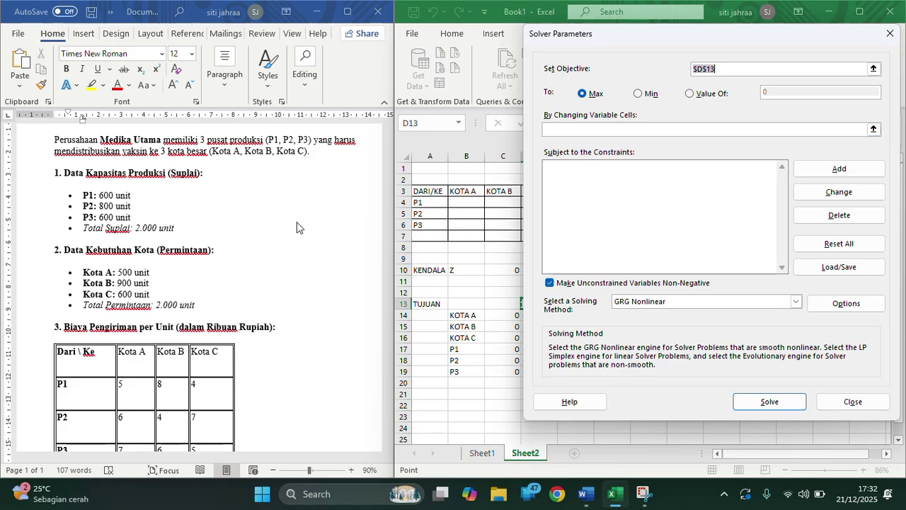
pyautogui.moveTo(650, 11); pyautogui.dragTo(338, 35)
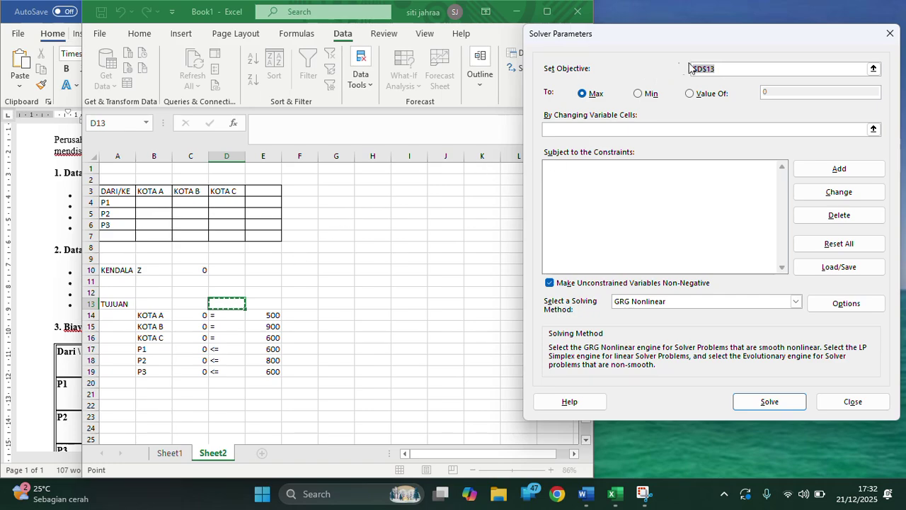
pyautogui.click(730, 72)
pyautogui.moveTo(730, 71); pyautogui.dragTo(662, 69)
pyautogui.press('BackSpace')
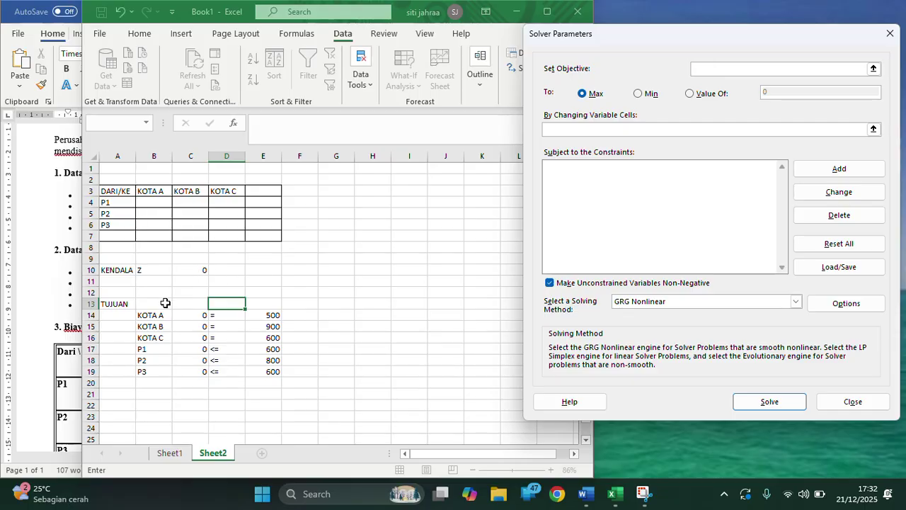
pyautogui.click(190, 270)
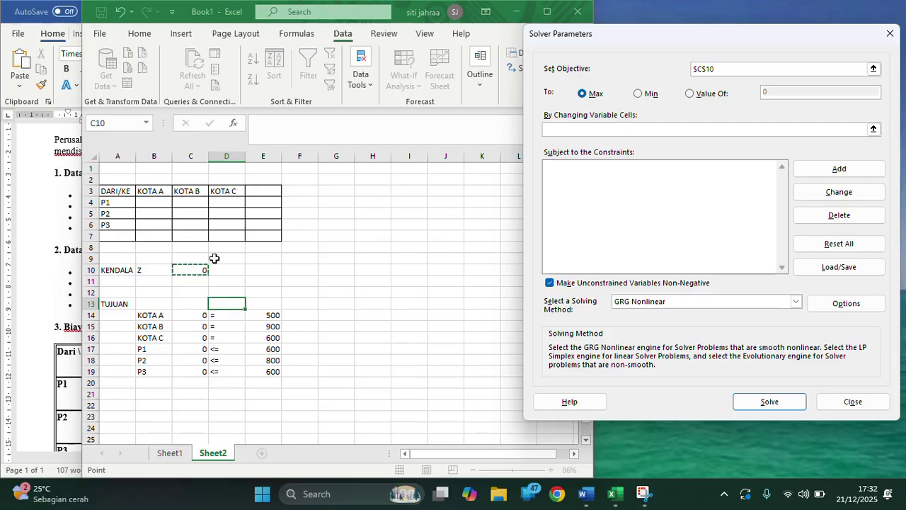
pyautogui.click(638, 95)
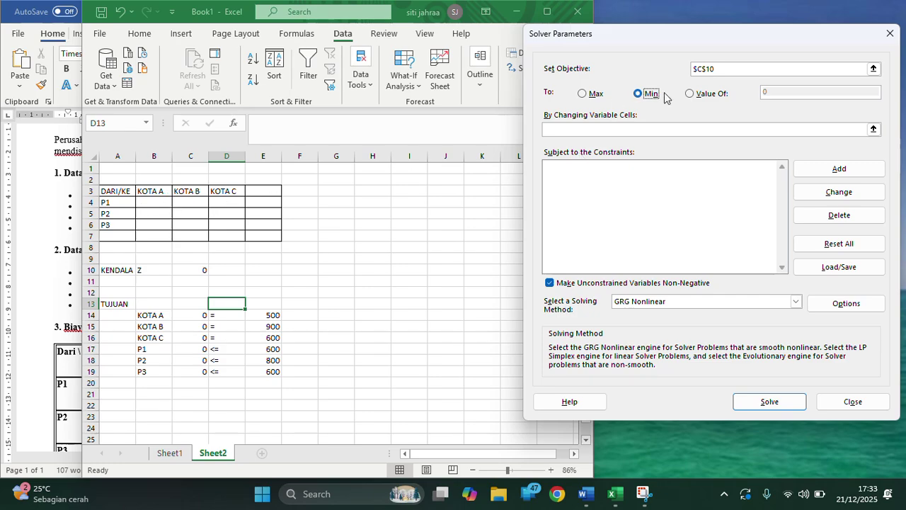
# Set the allocation cells B4:D6 as Solver's changing variable cells.
pyautogui.click(644, 126)
pyautogui.click(146, 201)
pyautogui.moveTo(179, 201); pyautogui.dragTo(208, 208)
pyautogui.moveTo(144, 199); pyautogui.dragTo(224, 228)
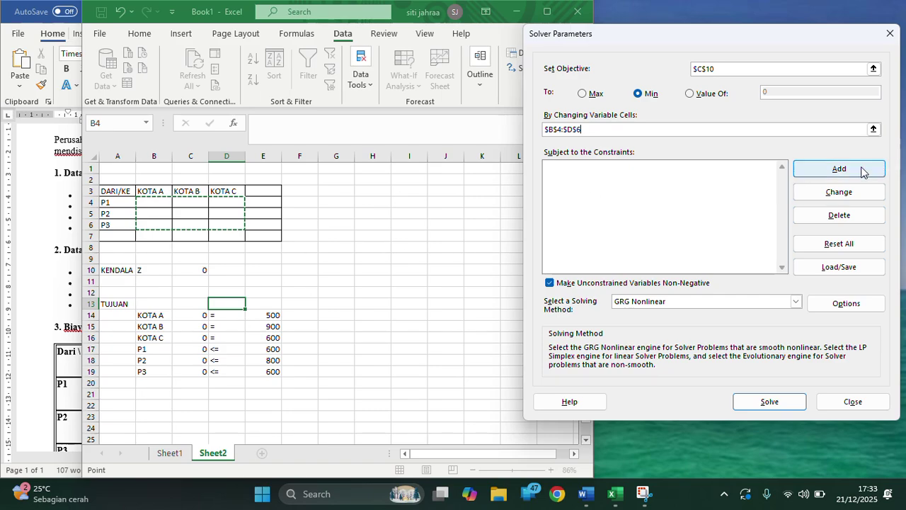
# Start a Solver constraint for Kota A with C14 as the cell reference and = as the relation.
pyautogui.click(839, 168)
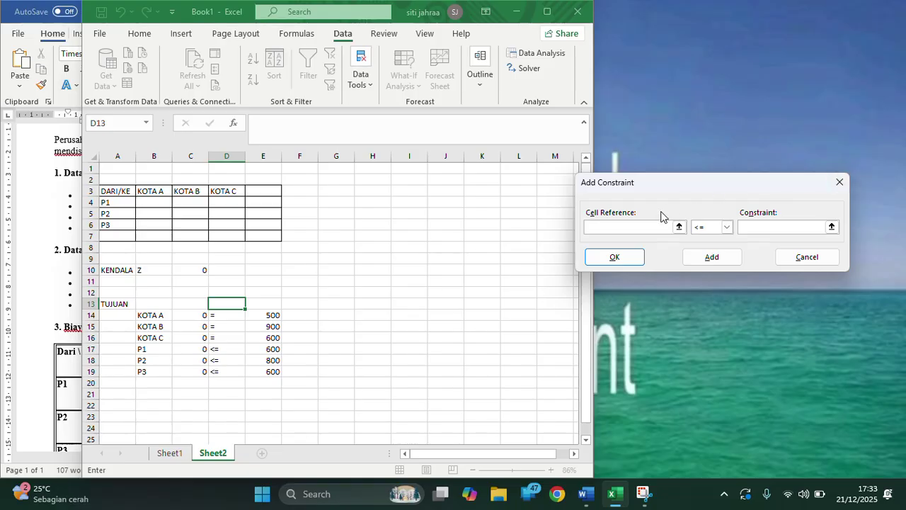
pyautogui.moveTo(715, 180); pyautogui.dragTo(590, 187)
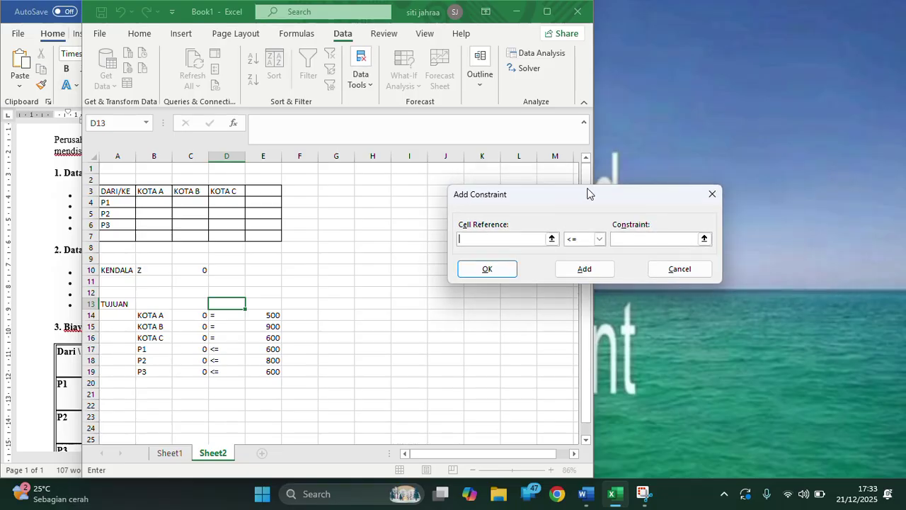
pyautogui.click(547, 11)
pyautogui.moveTo(614, 203); pyautogui.dragTo(446, 227)
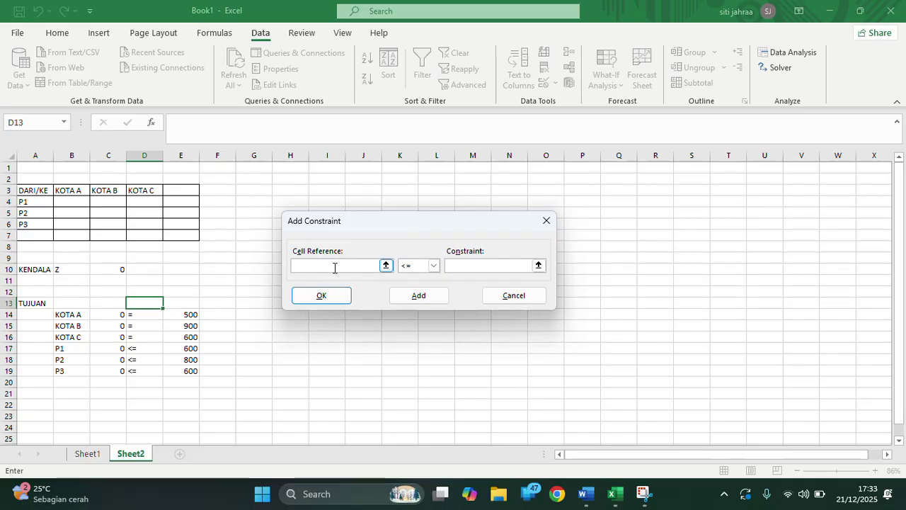
pyautogui.click(113, 317)
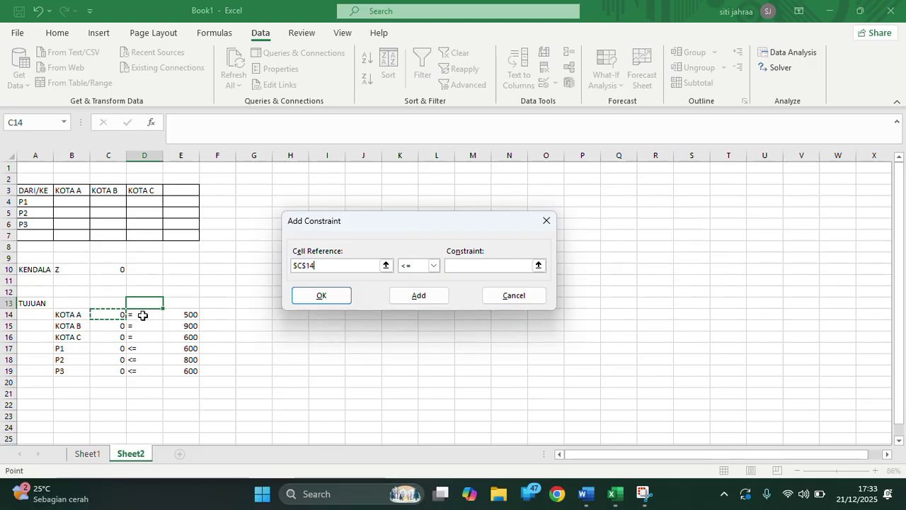
pyautogui.click(432, 265)
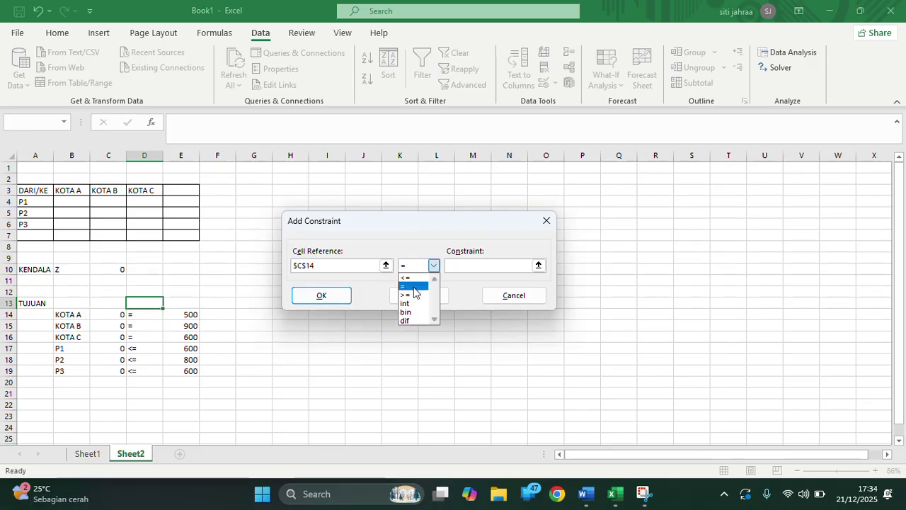
pyautogui.click(407, 285)
pyautogui.click(197, 316)
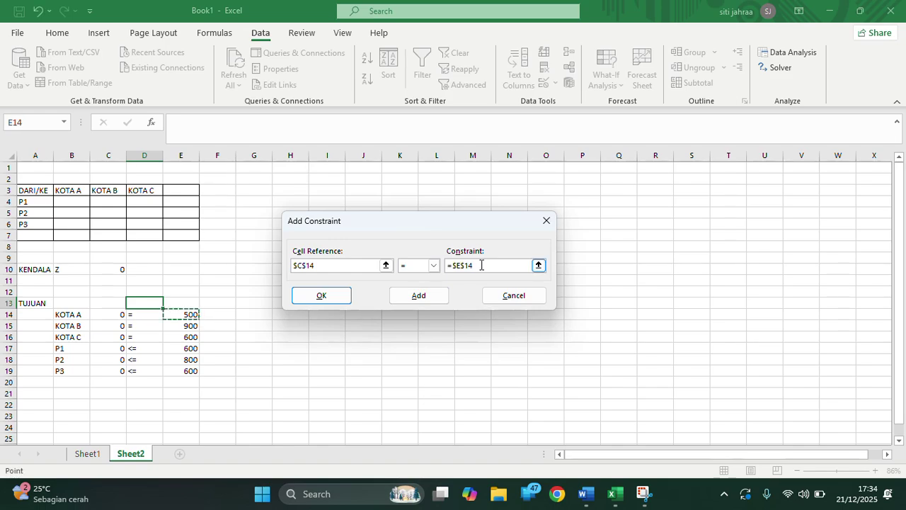
pyautogui.moveTo(483, 265); pyautogui.dragTo(438, 265)
pyautogui.press('BackSpace')
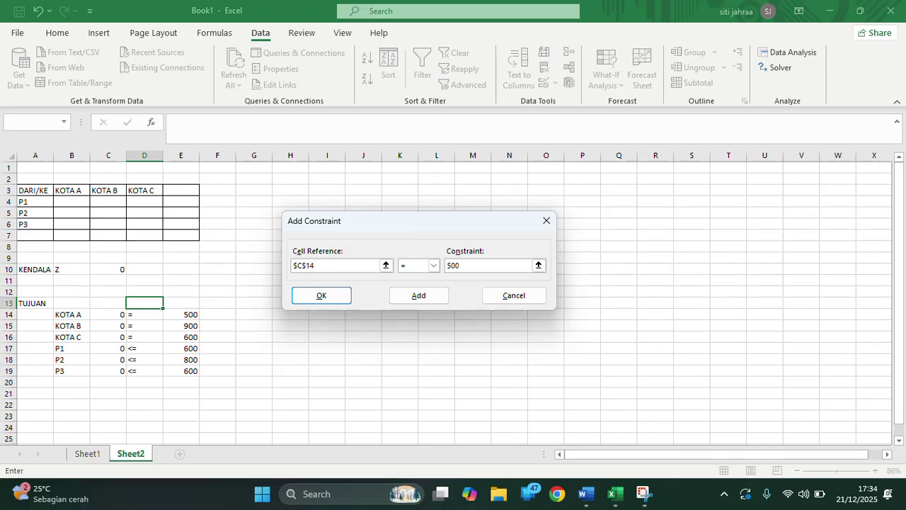
pyautogui.write('500+')
pyautogui.click(191, 314)
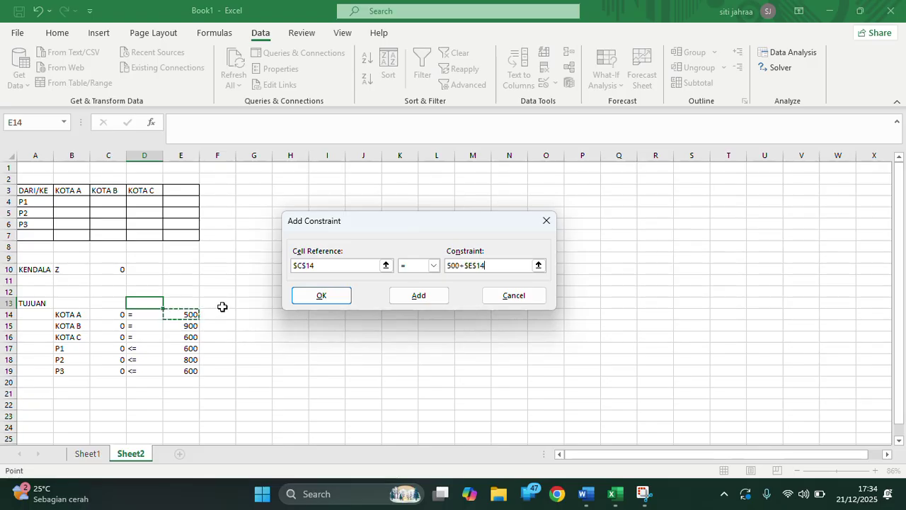
pyautogui.press('BackSpace')
pyautogui.press('BackSpace')
pyautogui.press('BackSpace')
pyautogui.press('BackSpace')
pyautogui.press('BackSpace')
pyautogui.press('BackSpace')
pyautogui.press('BackSpace')
pyautogui.press('BackSpace')
pyautogui.press('BackSpace')
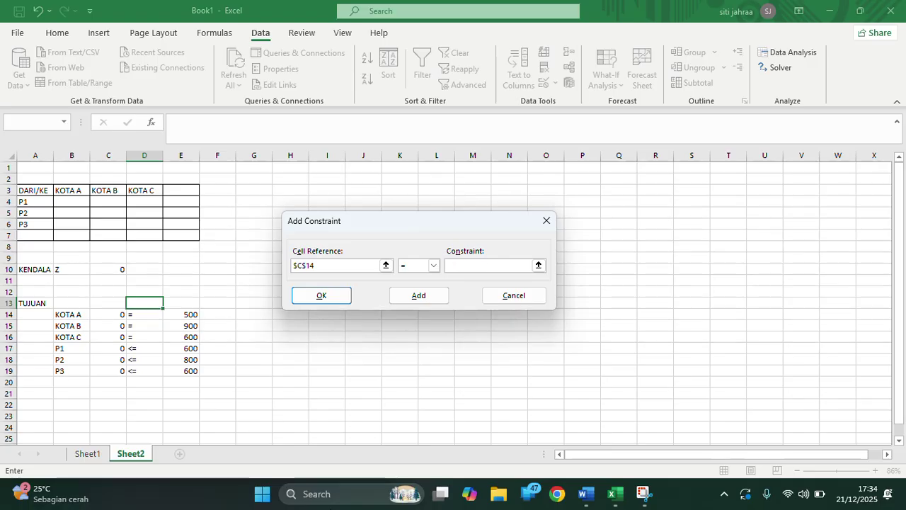
# Complete the Kota A constraint with E14 as its limit and add the Kota B constraint C15 = E15.
pyautogui.click(192, 316)
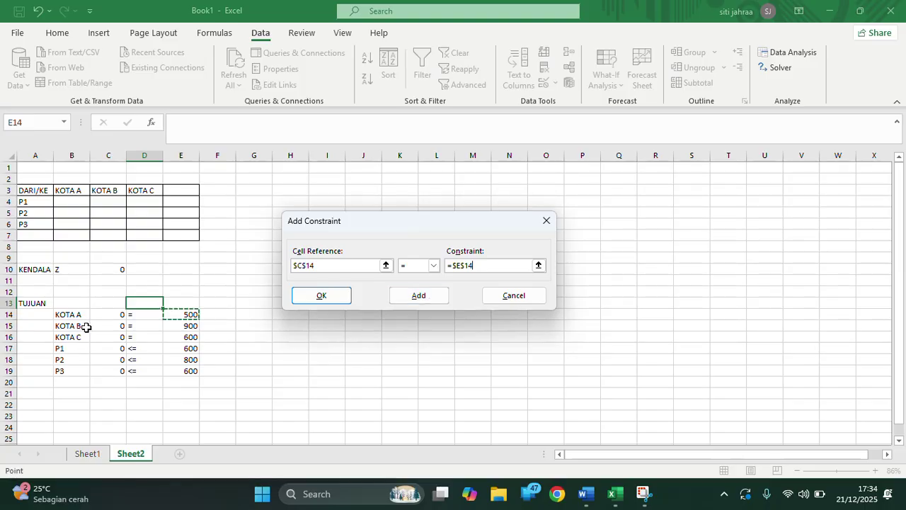
pyautogui.click(427, 295)
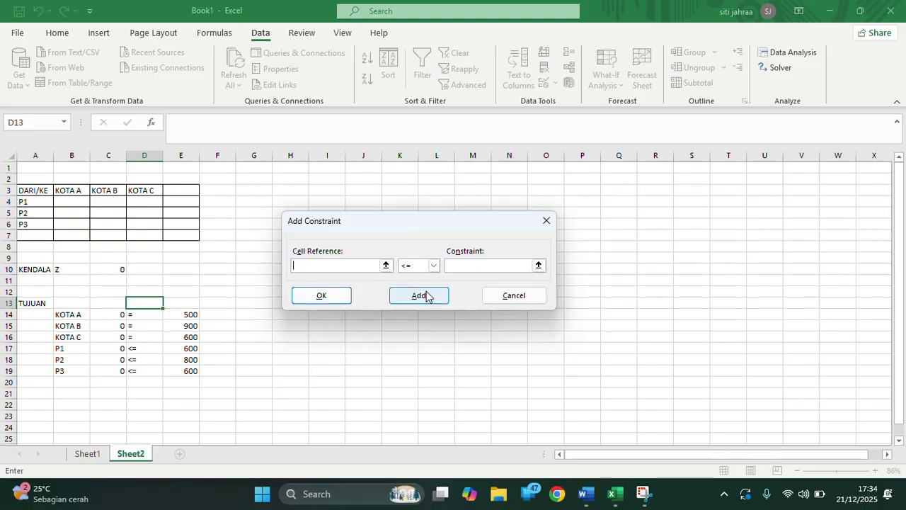
pyautogui.click(117, 328)
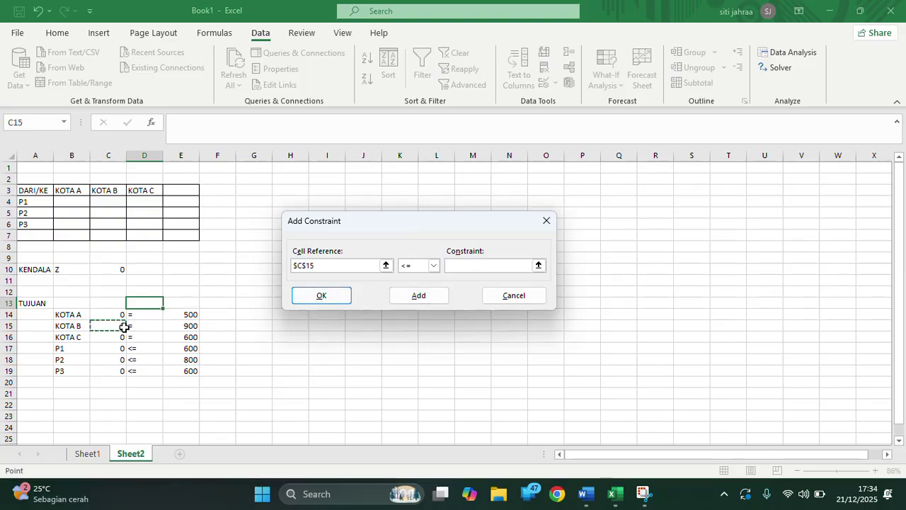
pyautogui.click(431, 265)
pyautogui.click(416, 285)
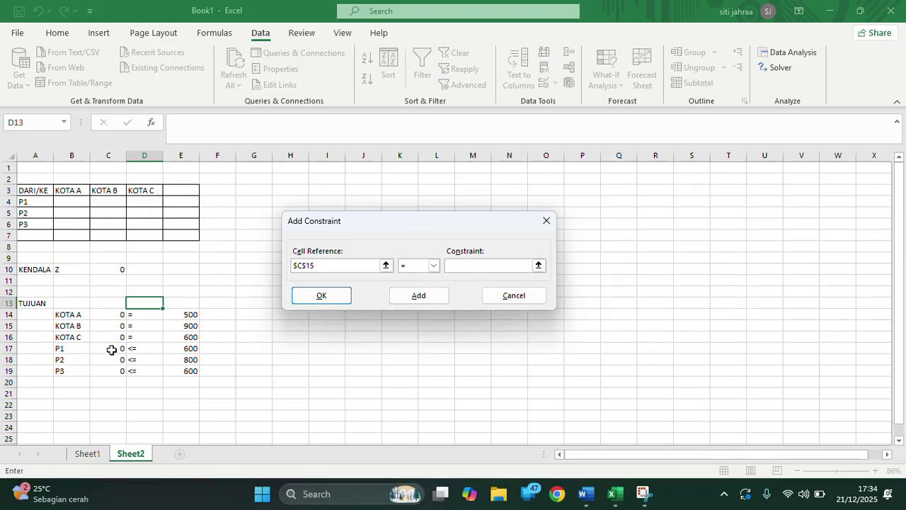
pyautogui.click(183, 324)
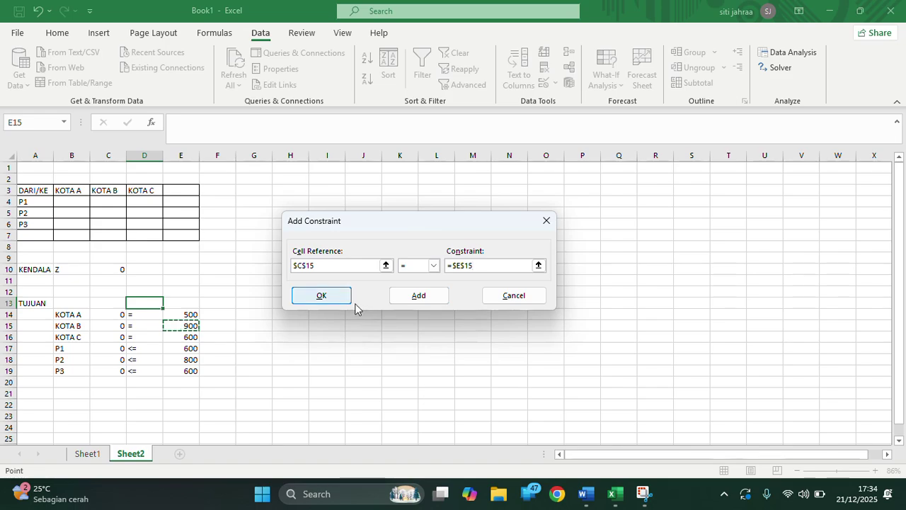
pyautogui.click(401, 298)
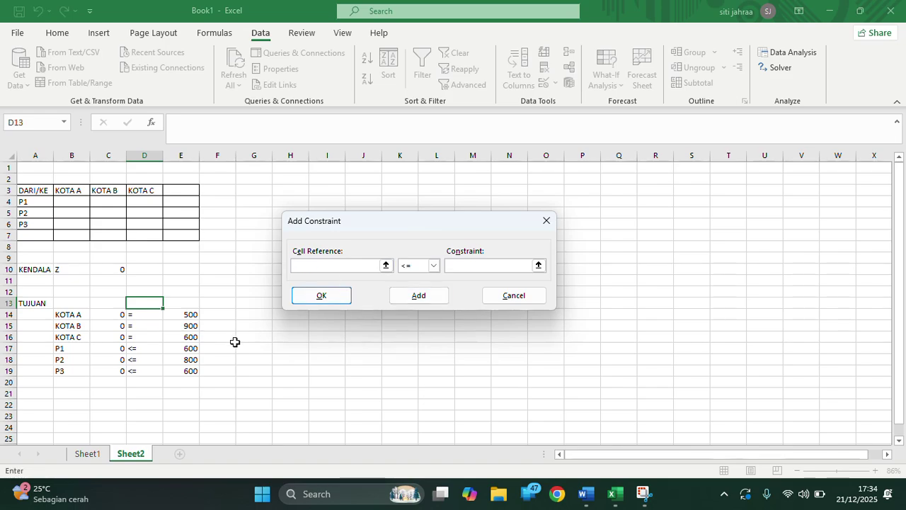
# Add the Kota C demand constraint C16 = E16 to Solver.
pyautogui.click(116, 336)
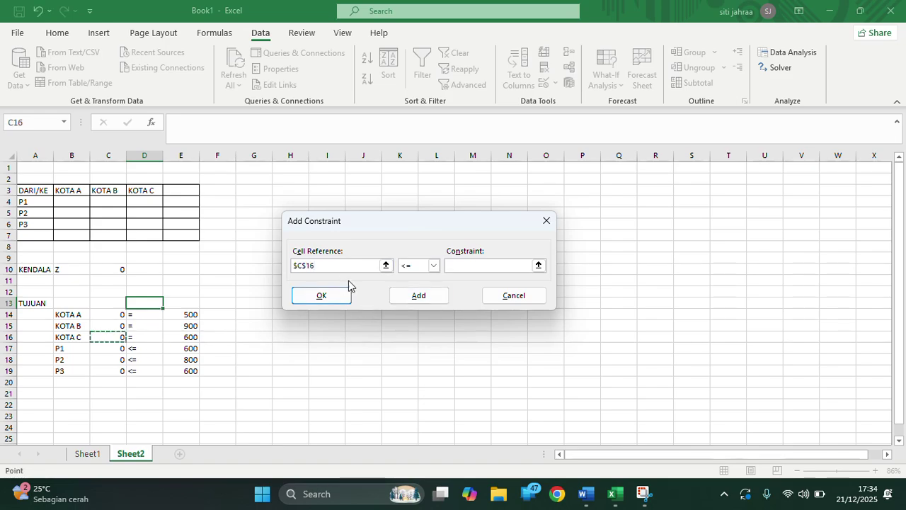
pyautogui.click(433, 266)
pyautogui.click(405, 286)
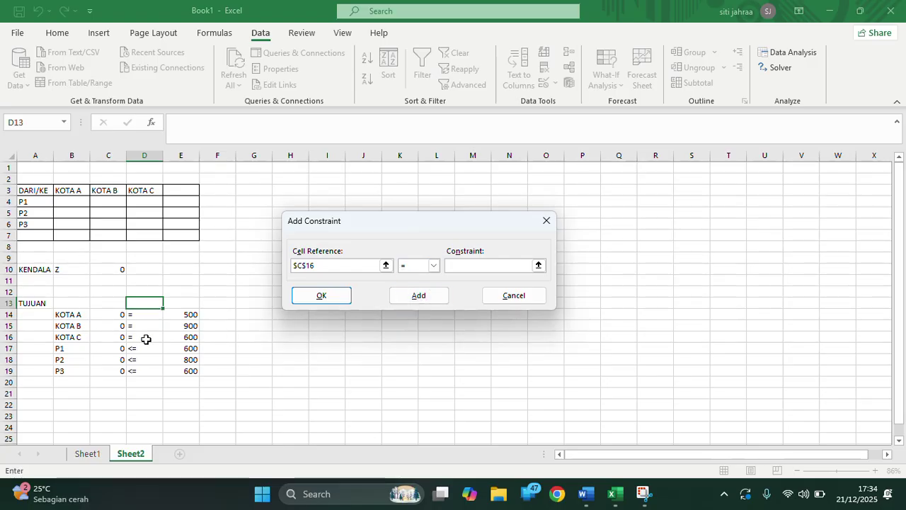
pyautogui.click(190, 338)
pyautogui.click(415, 296)
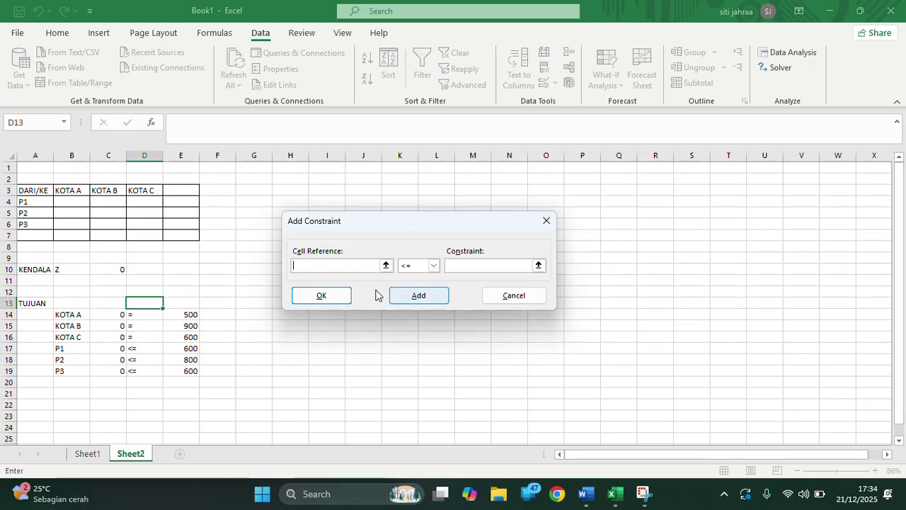
# Add the P1 capacity constraint C17 <= E17 to Solver.
pyautogui.click(110, 350)
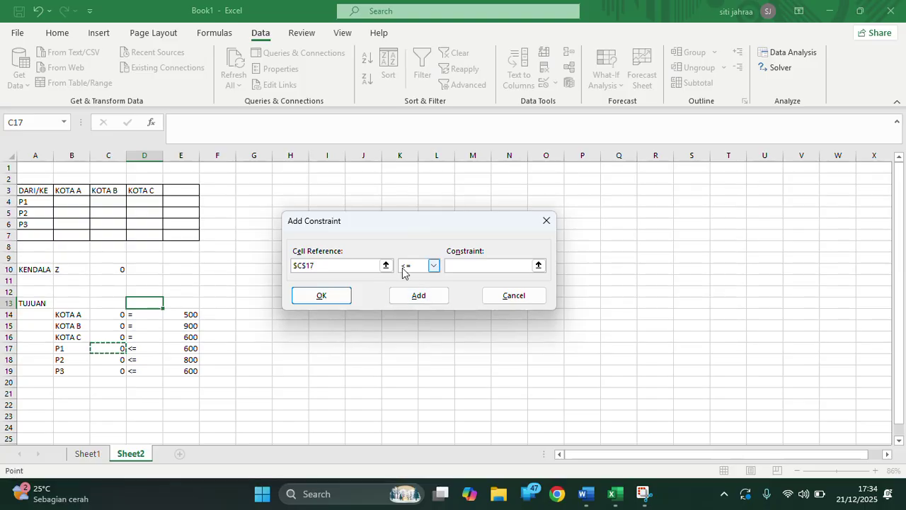
pyautogui.click(434, 266)
pyautogui.click(418, 286)
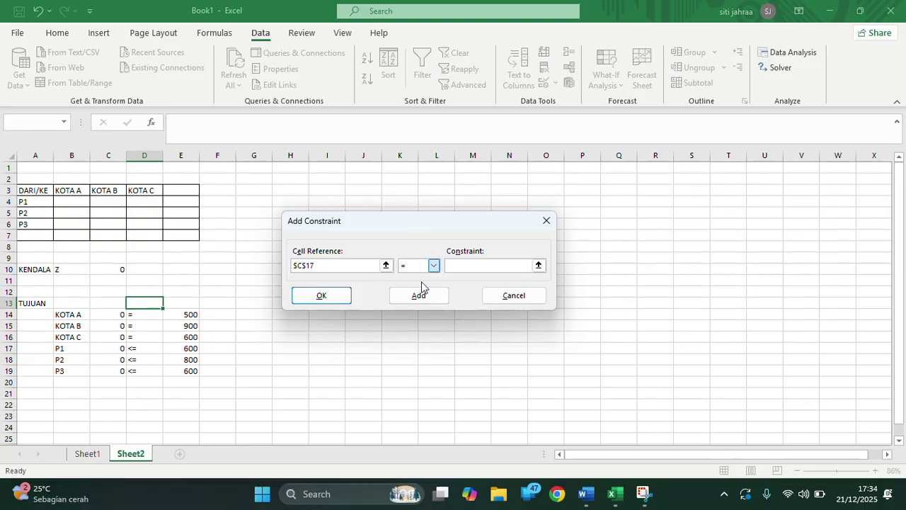
pyautogui.click(433, 265)
pyautogui.click(418, 276)
pyautogui.click(464, 268)
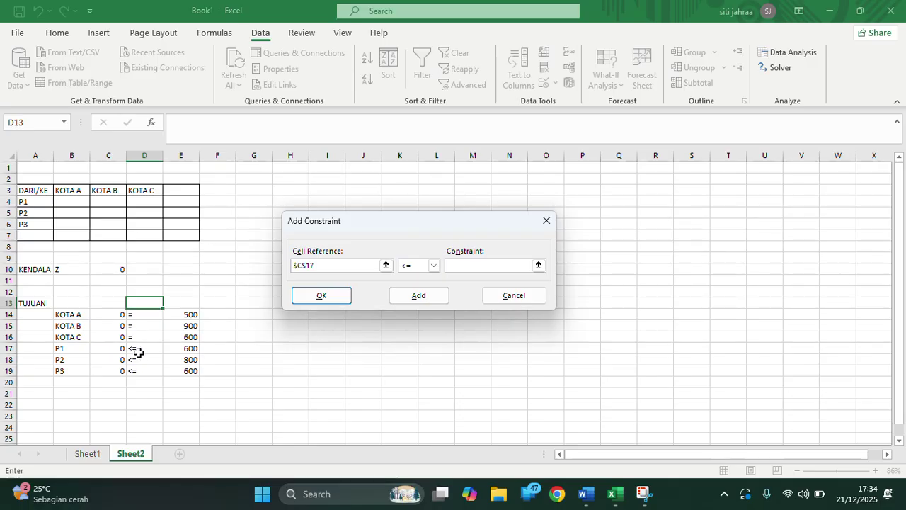
pyautogui.click(182, 349)
pyautogui.click(407, 299)
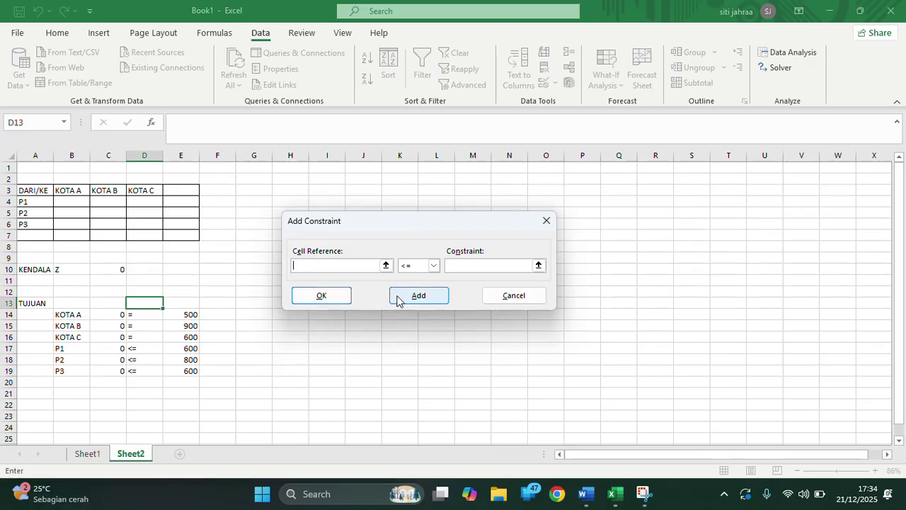
# Add the P2 and P3 capacity constraints C18 <= E18 and C19 <= E19 to Solver.
pyautogui.click(111, 359)
pyautogui.click(480, 265)
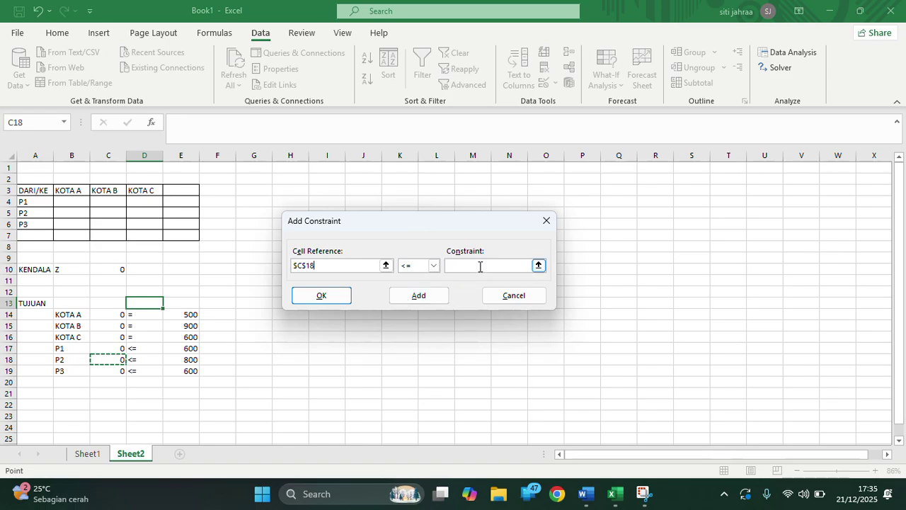
pyautogui.click(188, 359)
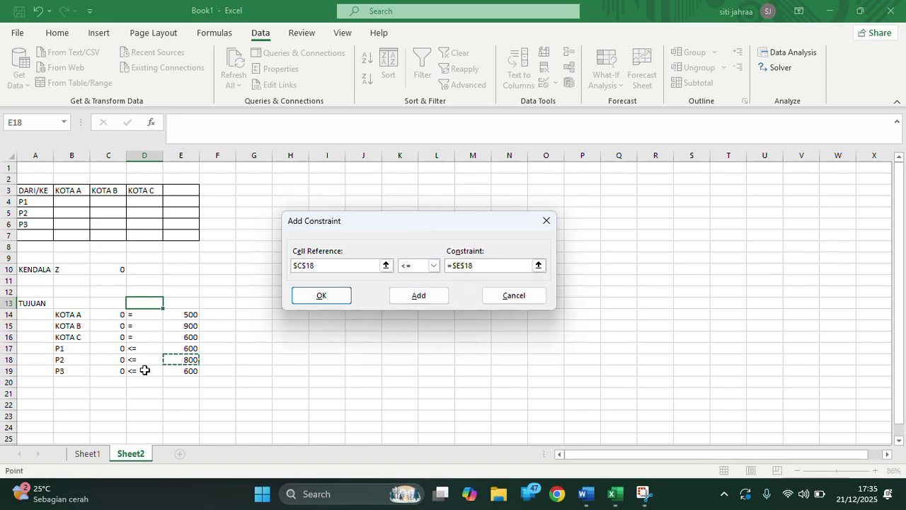
pyautogui.click(416, 299)
pyautogui.click(112, 371)
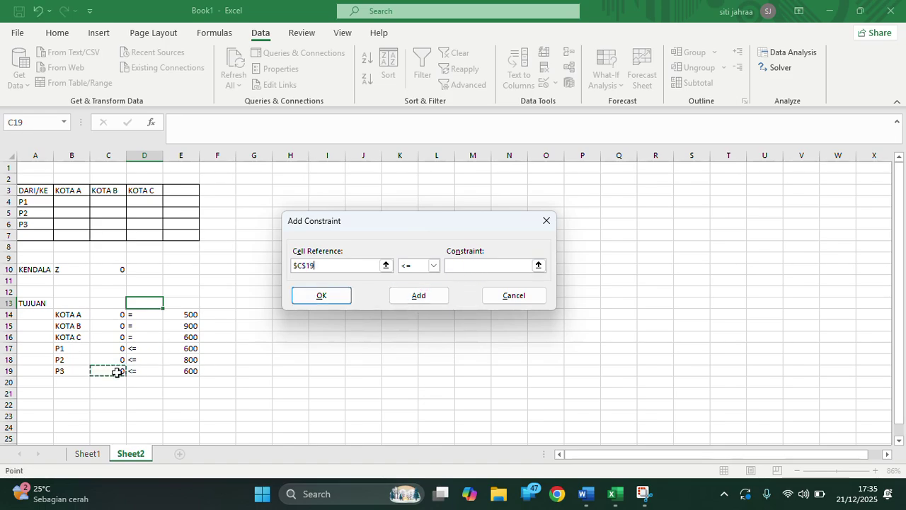
pyautogui.click(490, 264)
pyautogui.click(188, 370)
pyautogui.click(415, 299)
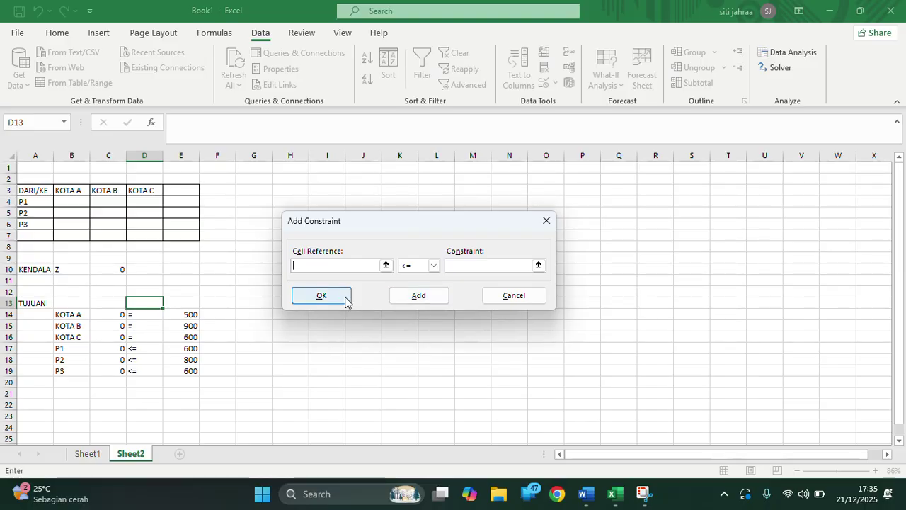
# Restrict the allocation cells B4:D6 to integers and finish adding constraints.
pyautogui.moveTo(73, 202); pyautogui.dragTo(138, 225)
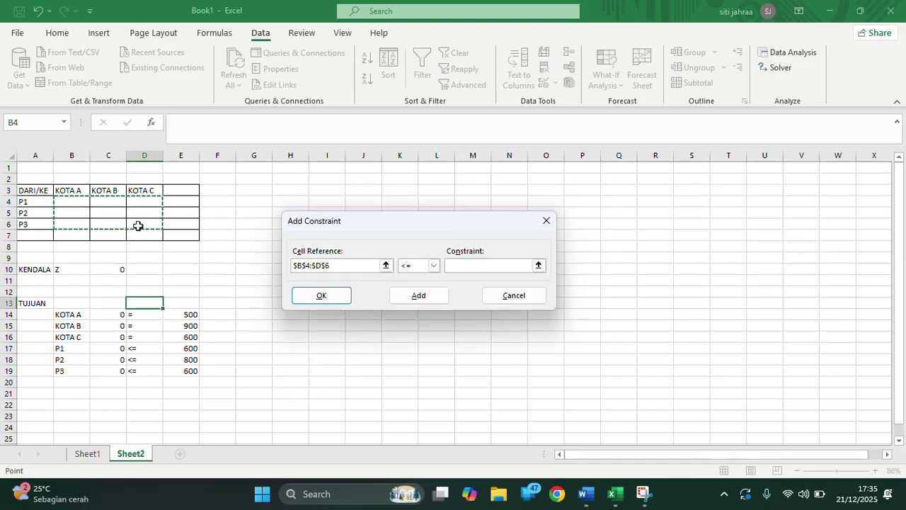
pyautogui.click(433, 266)
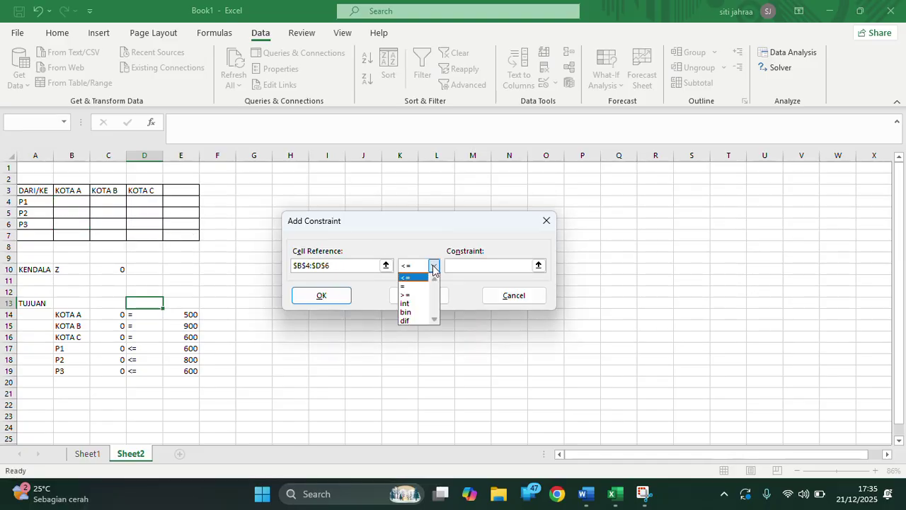
pyautogui.click(419, 304)
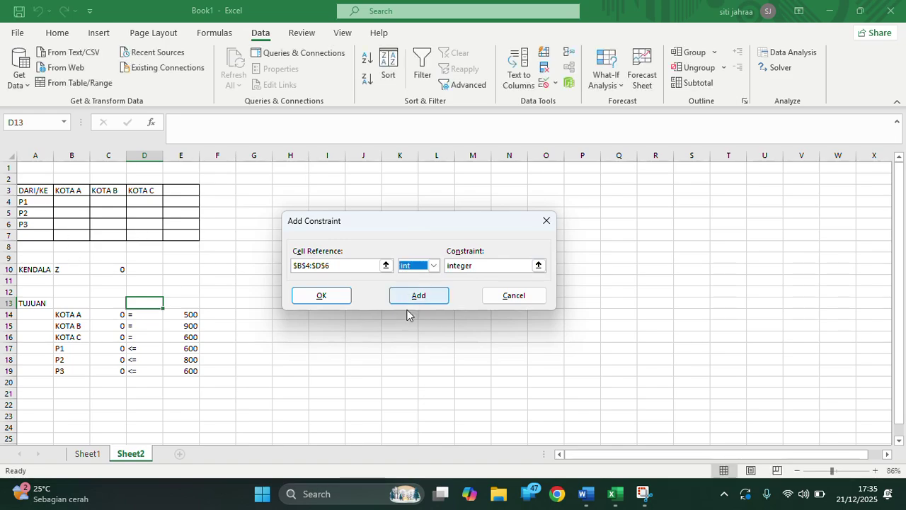
pyautogui.click(303, 297)
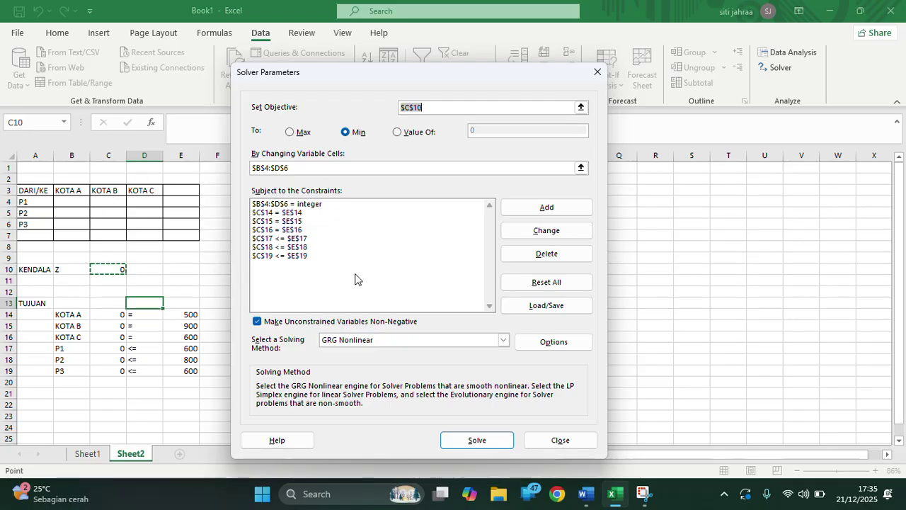
# Solve the model and keep the Solver solution in the sheet.
pyautogui.click(477, 440)
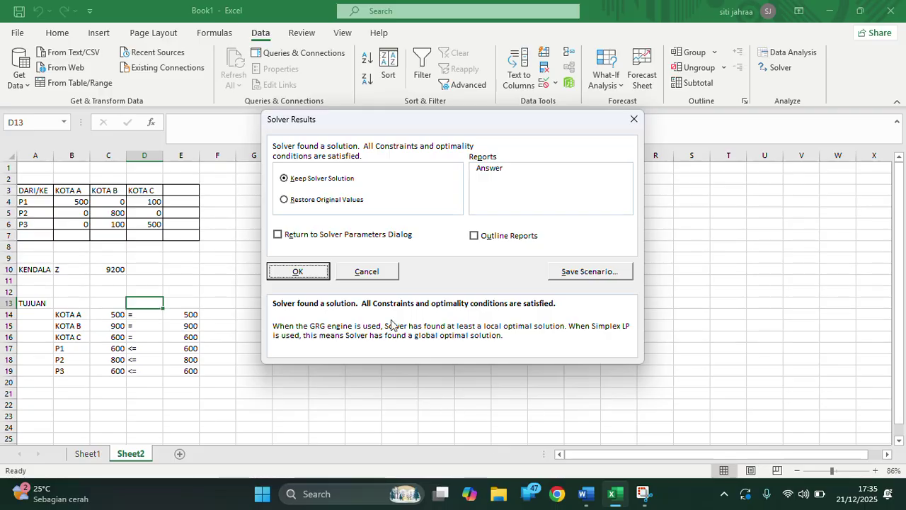
pyautogui.click(314, 272)
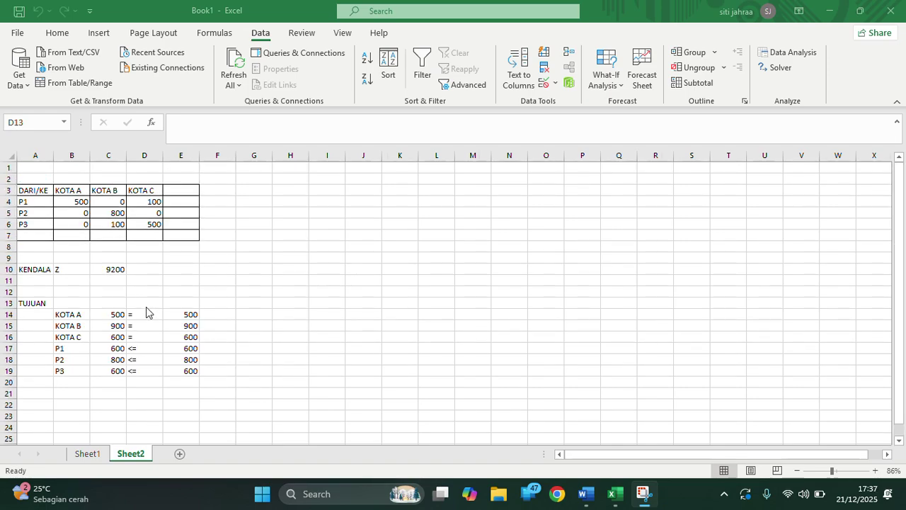
# Examine the solved allocation table, focusing on the P1 shipments to Kota A, Kota B and Kota C.
pyautogui.keyDown('ctrl'); pyautogui.scroll(3, 146, 311); pyautogui.keyUp('ctrl')
pyautogui.scroll(-2, 146, 312)
pyautogui.keyDown('ctrl'); pyautogui.scroll(-2, 147, 312); pyautogui.keyUp('ctrl')
pyautogui.scroll(1, 146, 311)
pyautogui.keyDown('ctrl'); pyautogui.scroll(1, 146, 311); pyautogui.keyUp('ctrl')
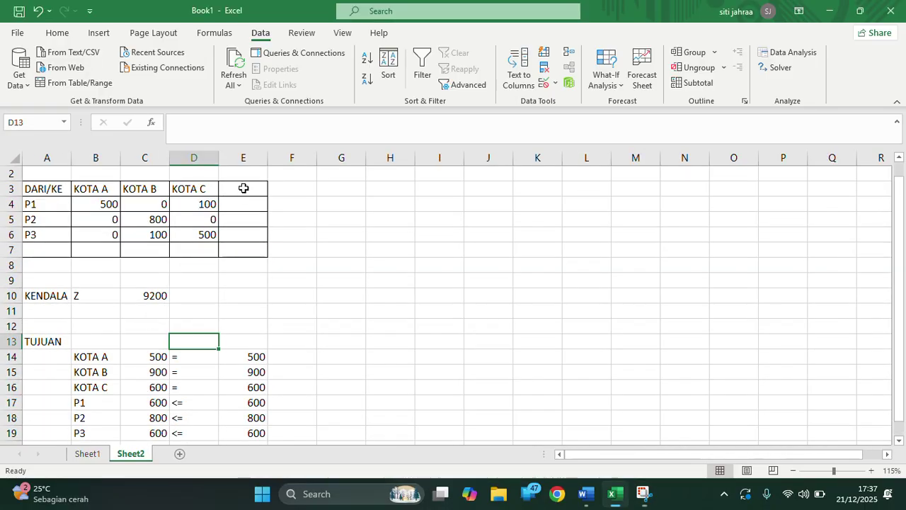
pyautogui.click(244, 193)
pyautogui.click(140, 204)
pyautogui.click(97, 204)
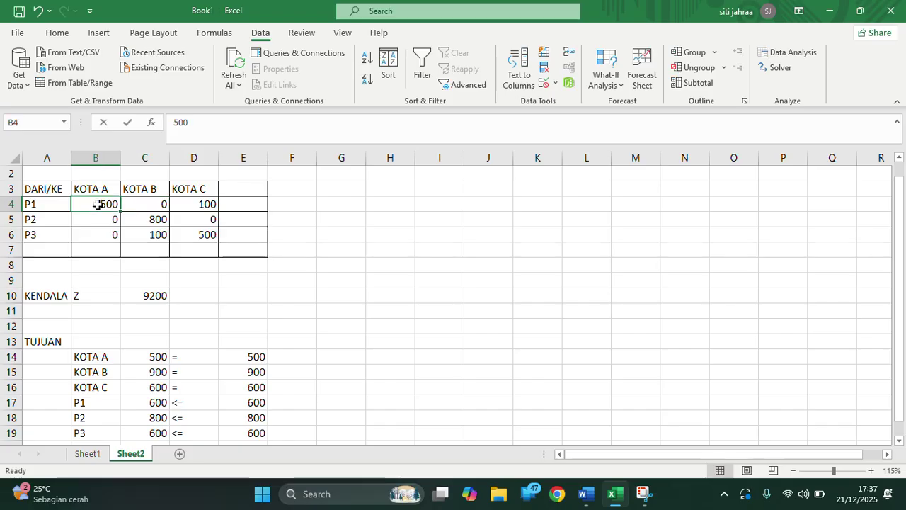
pyautogui.moveTo(98, 204); pyautogui.dragTo(217, 219)
pyautogui.click(209, 207)
pyautogui.click(94, 205)
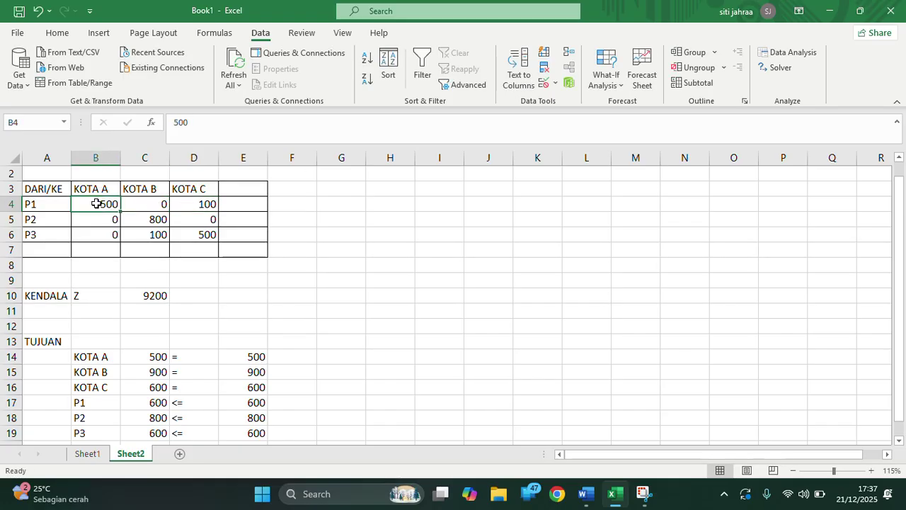
# Total the P1, P2 and P3 shipments in E4:E6 by summing columns B to D of each row.
pyautogui.moveTo(99, 204); pyautogui.dragTo(245, 205)
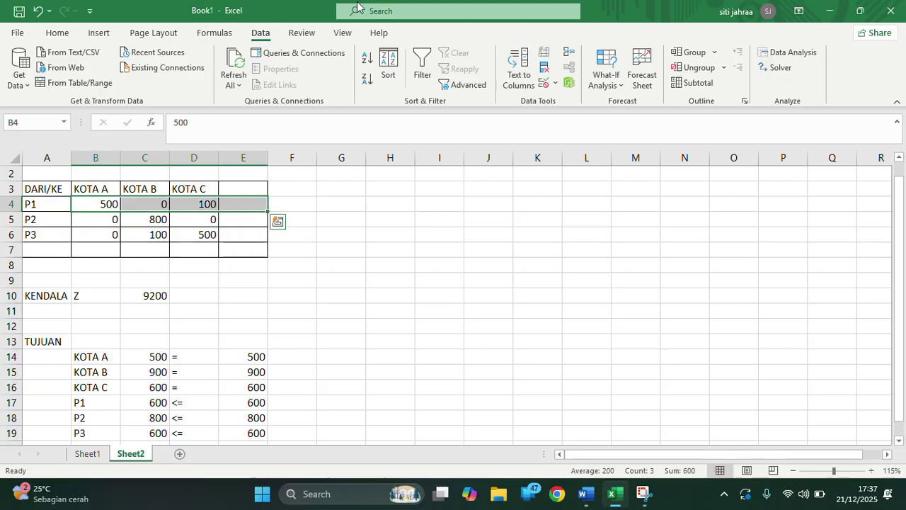
pyautogui.click(416, 23)
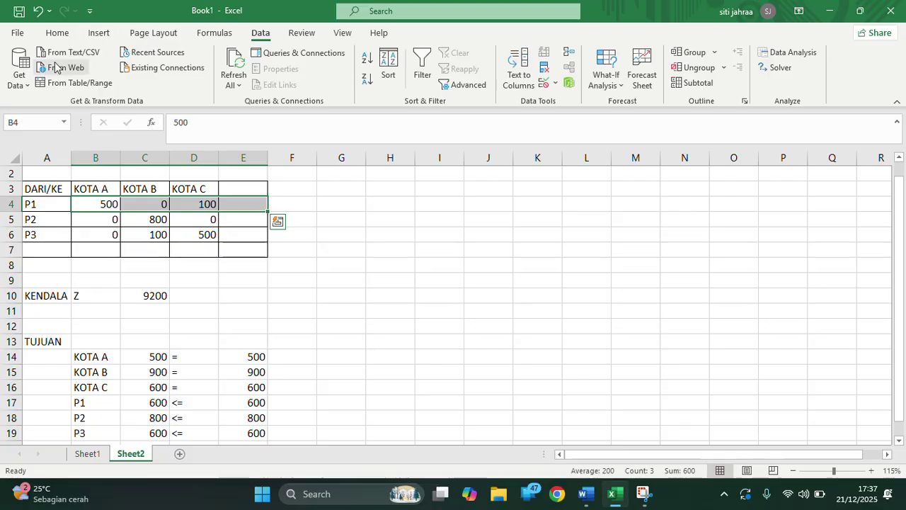
pyautogui.click(56, 34)
pyautogui.click(755, 51)
pyautogui.moveTo(106, 221); pyautogui.dragTo(243, 222)
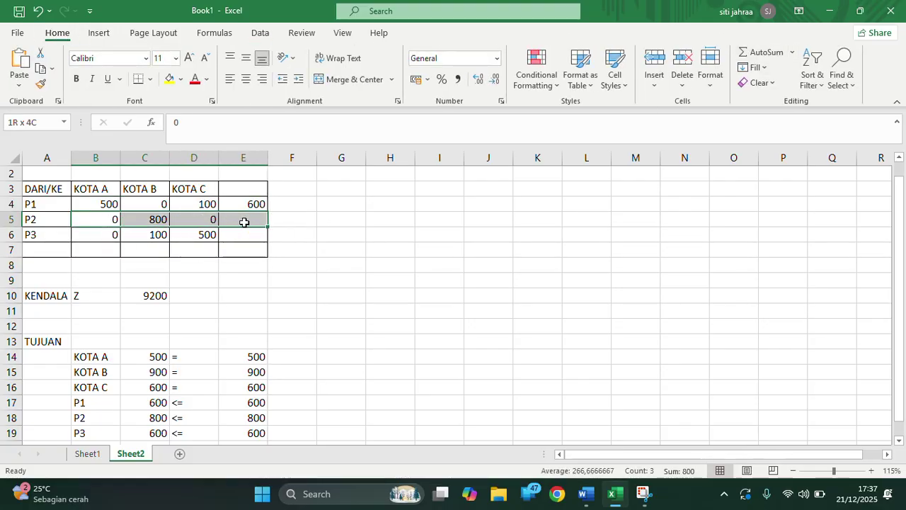
pyautogui.click(754, 51)
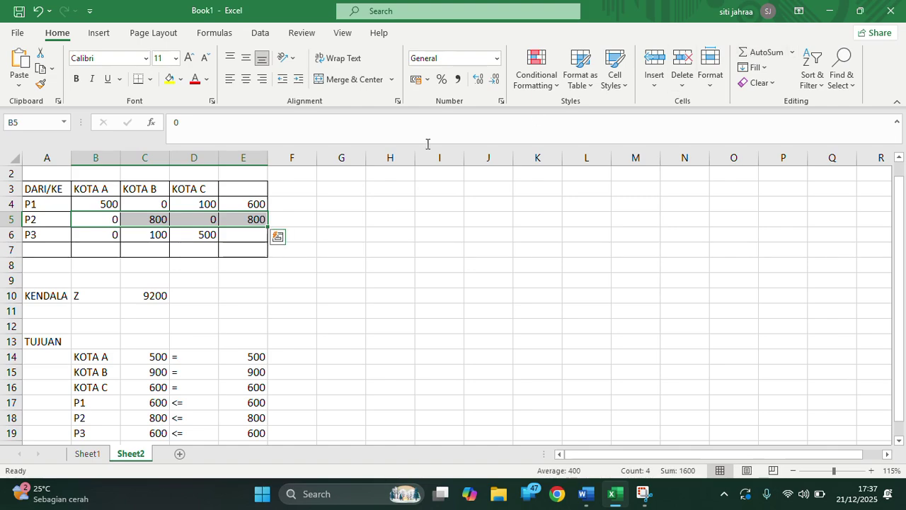
pyautogui.moveTo(91, 234); pyautogui.dragTo(233, 233)
pyautogui.click(755, 52)
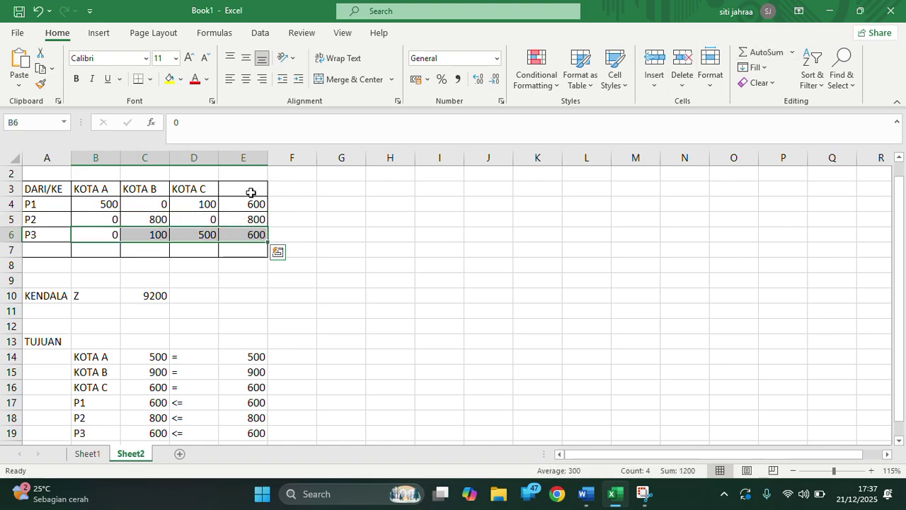
# Total the Kota A, Kota B and Kota C shipments in B7:D7 by summing rows 4 to 6 of each column.
pyautogui.click(80, 250)
pyautogui.moveTo(95, 204); pyautogui.dragTo(98, 246)
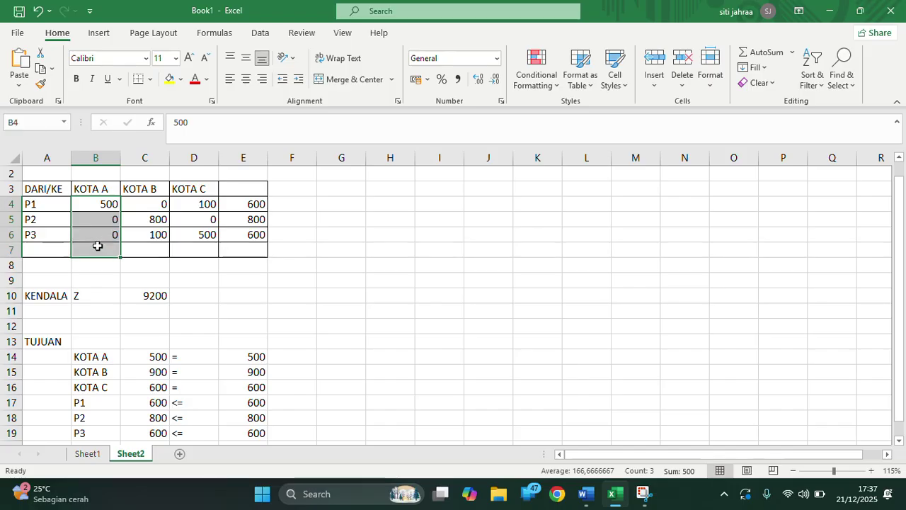
pyautogui.click(755, 52)
pyautogui.moveTo(162, 205); pyautogui.dragTo(152, 248)
pyautogui.click(752, 52)
pyautogui.click(203, 205)
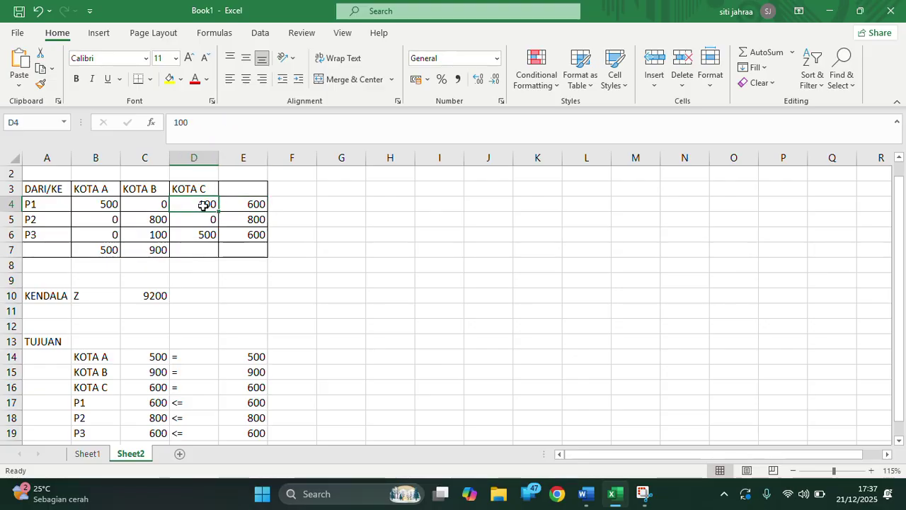
pyautogui.click(188, 195)
pyautogui.click(191, 205)
pyautogui.moveTo(190, 205); pyautogui.dragTo(192, 245)
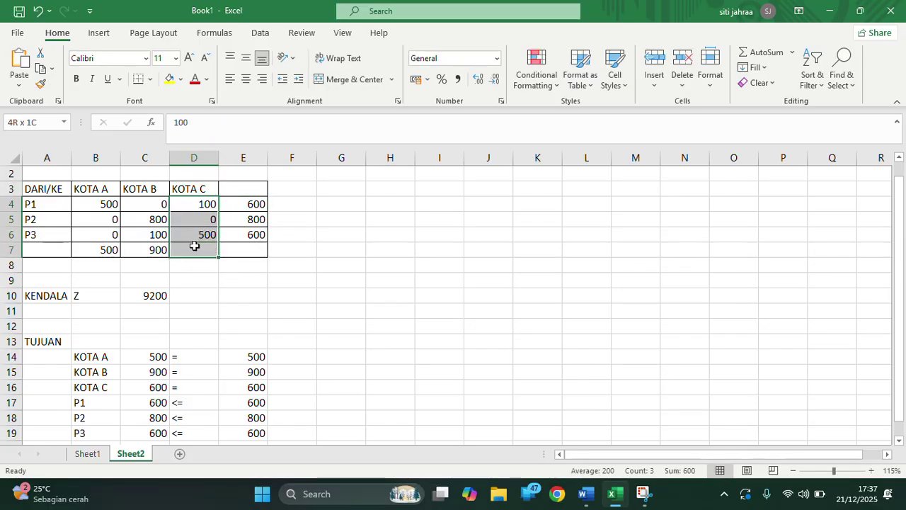
pyautogui.click(760, 56)
# Review the row and column sum formulas, and label row 7 as TOTAL in A7.
pyautogui.click(249, 206)
pyautogui.doubleClick(248, 206)
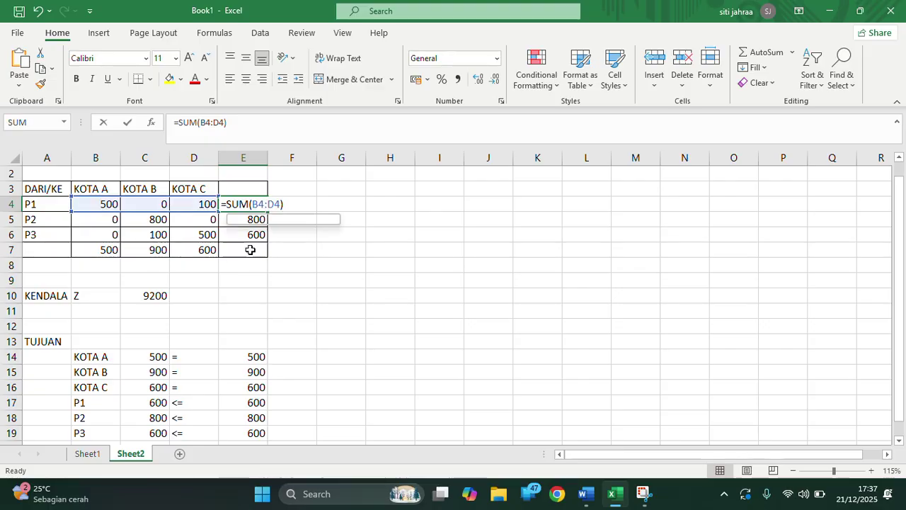
pyautogui.click(314, 191)
pyautogui.click(237, 202)
pyautogui.click(210, 248)
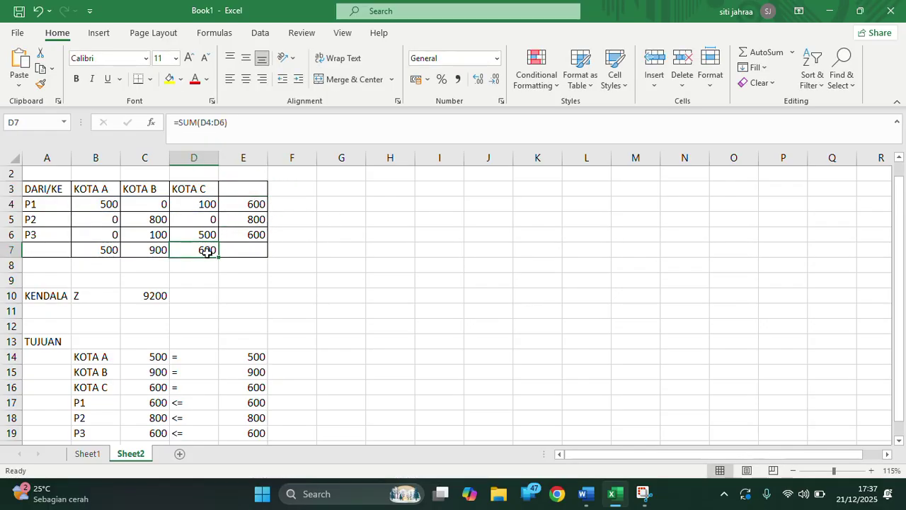
pyautogui.click(111, 249)
pyautogui.click(36, 251)
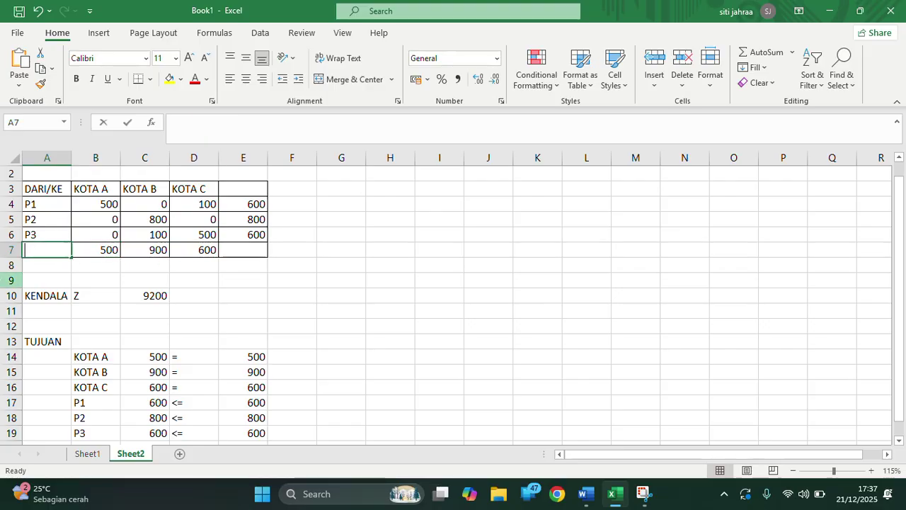
pyautogui.write('TOTAL')
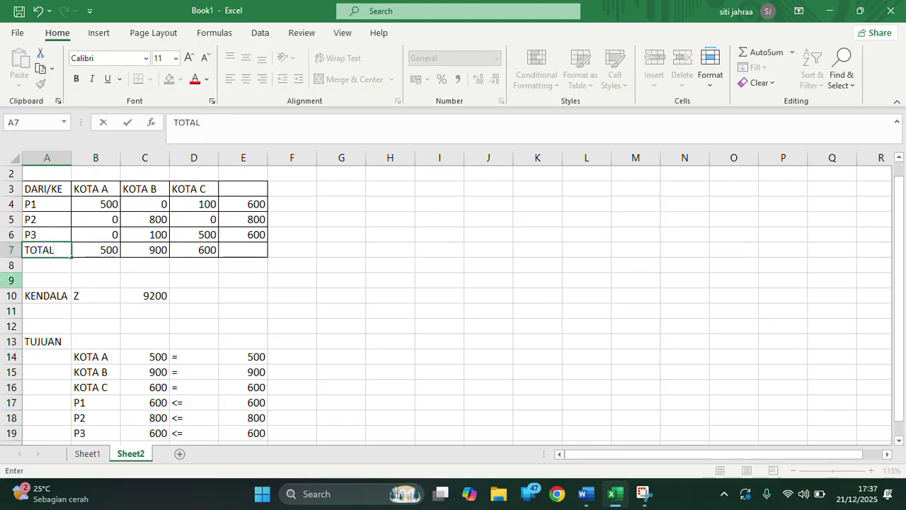
pyautogui.press('Right')
# Enter the header KAPASITAS PRODUKSI in E3 and enlarge column E and row 3 for it.
pyautogui.press('Right')
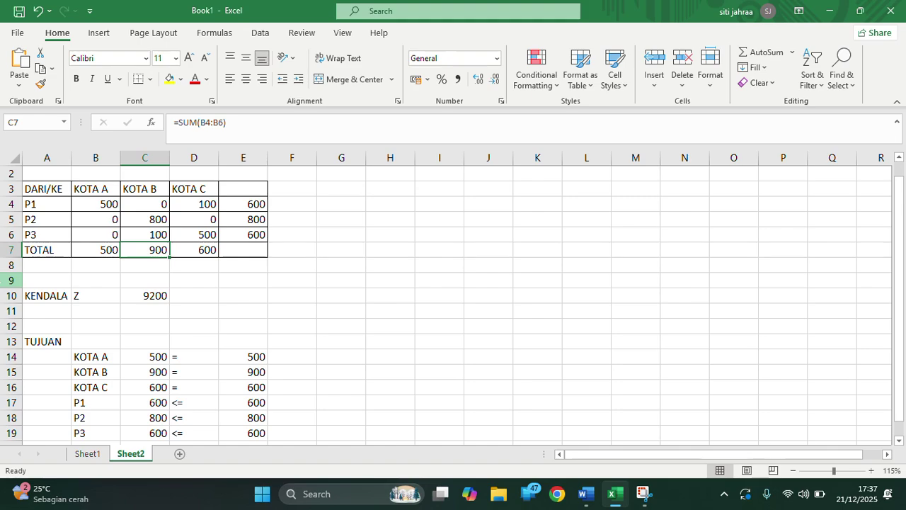
pyautogui.press('Right')
pyautogui.press('Right')
pyautogui.press('Up')
pyautogui.press('Up')
pyautogui.press('Up')
pyautogui.press('Up')
pyautogui.press('F2')
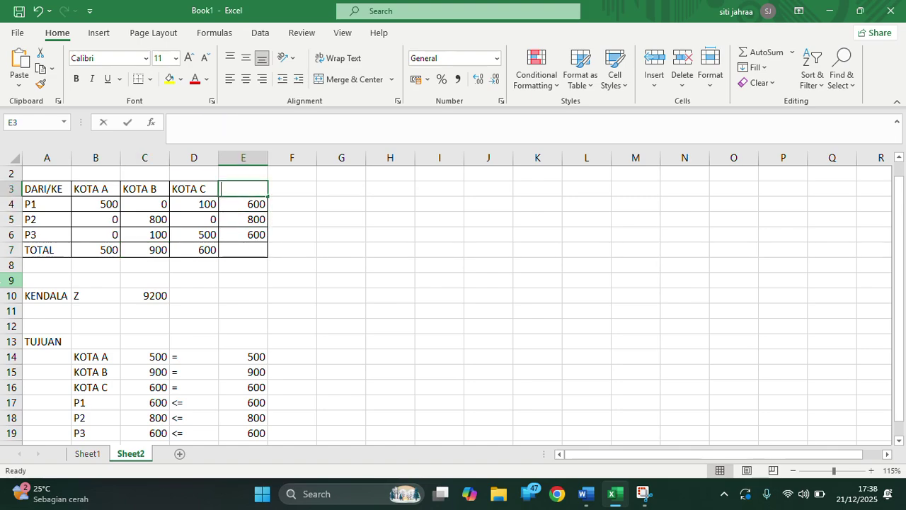
pyautogui.write('KAPASITAS')
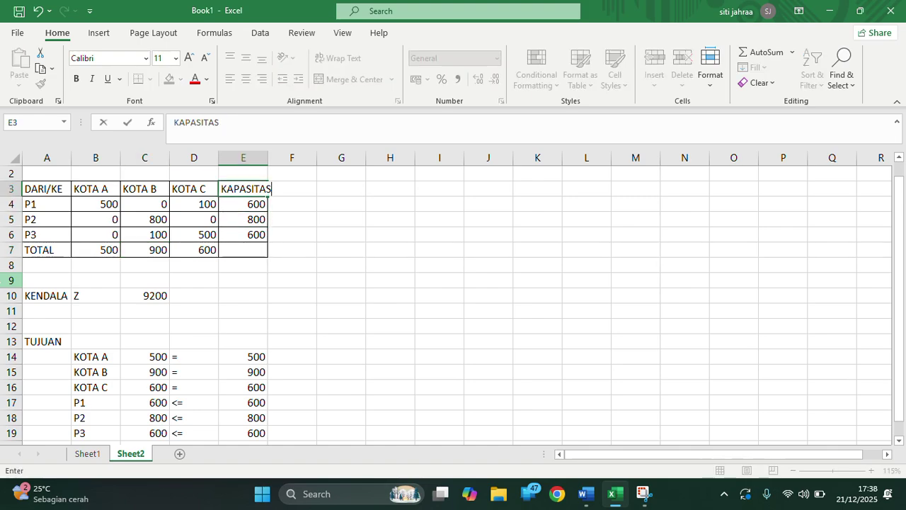
pyautogui.write(' PRODUKSI')
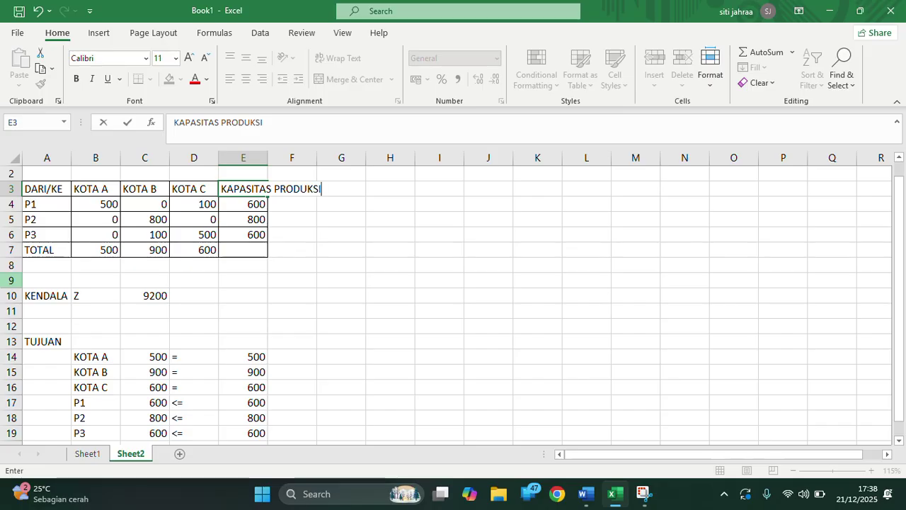
pyautogui.press('Return')
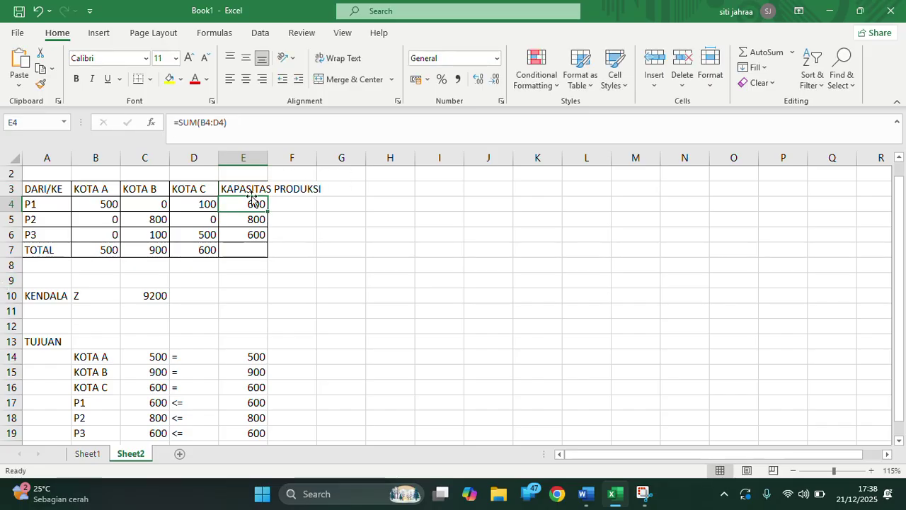
pyautogui.moveTo(268, 158); pyautogui.dragTo(286, 159)
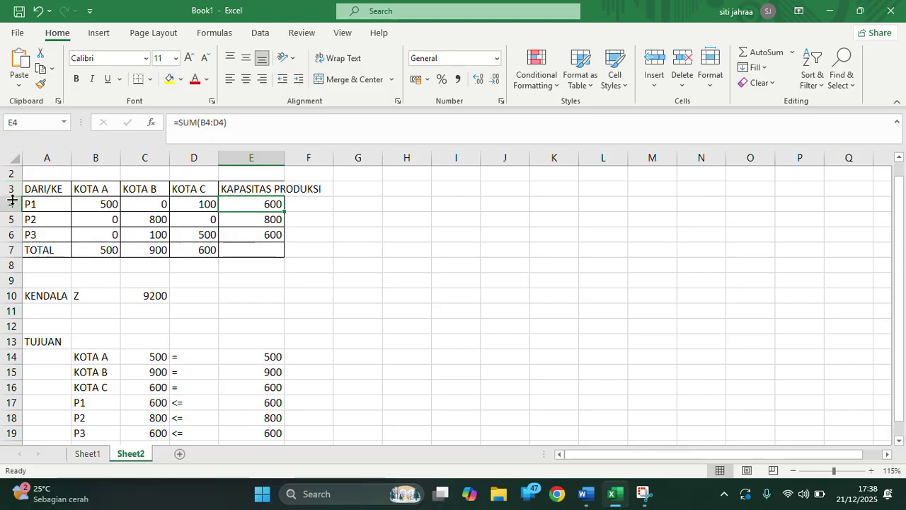
pyautogui.moveTo(12, 201); pyautogui.dragTo(12, 206)
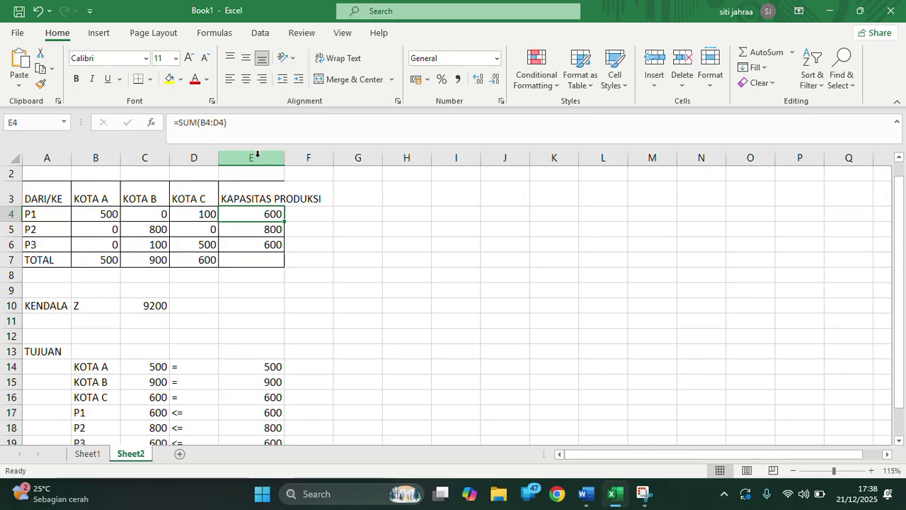
pyautogui.click(257, 154)
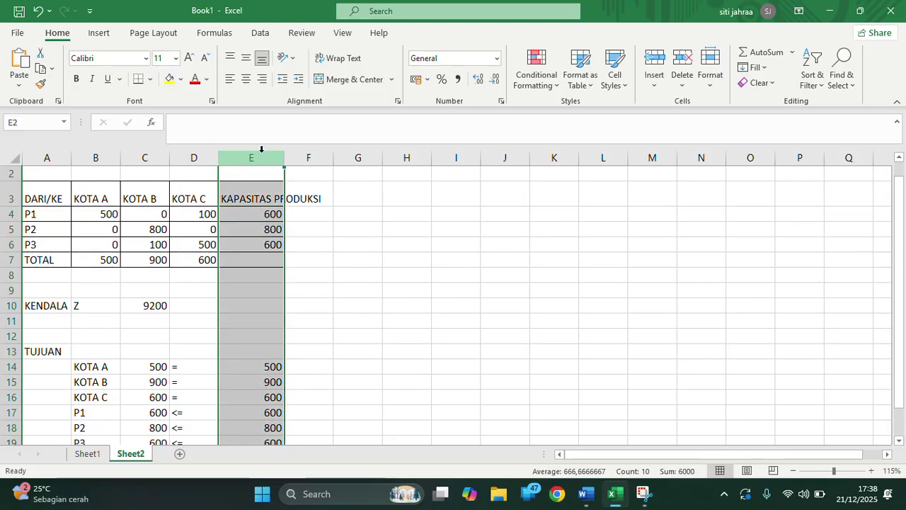
pyautogui.click(347, 81)
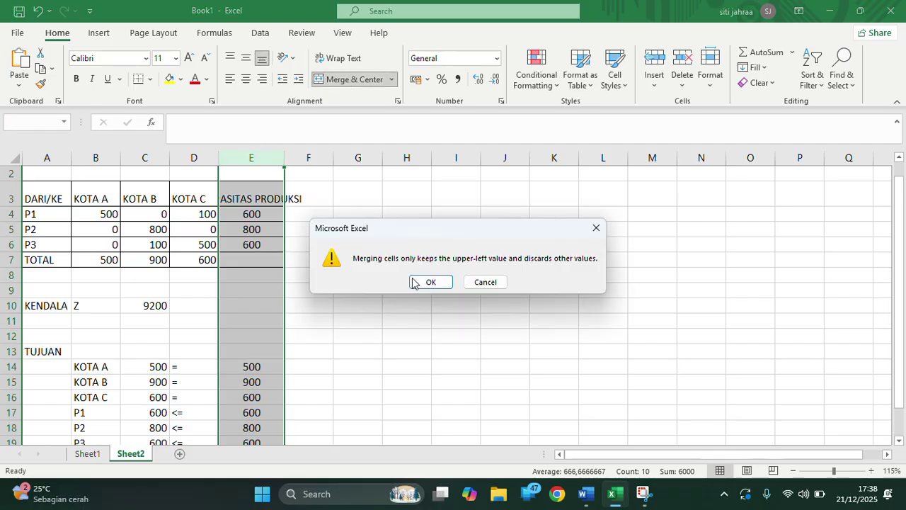
pyautogui.press('Escape')
pyautogui.click(281, 215)
# Centre the KAPASITAS PRODUKSI header in E3 horizontally and vertically, and wrap its text within the cell.
pyautogui.moveTo(237, 194); pyautogui.dragTo(277, 201)
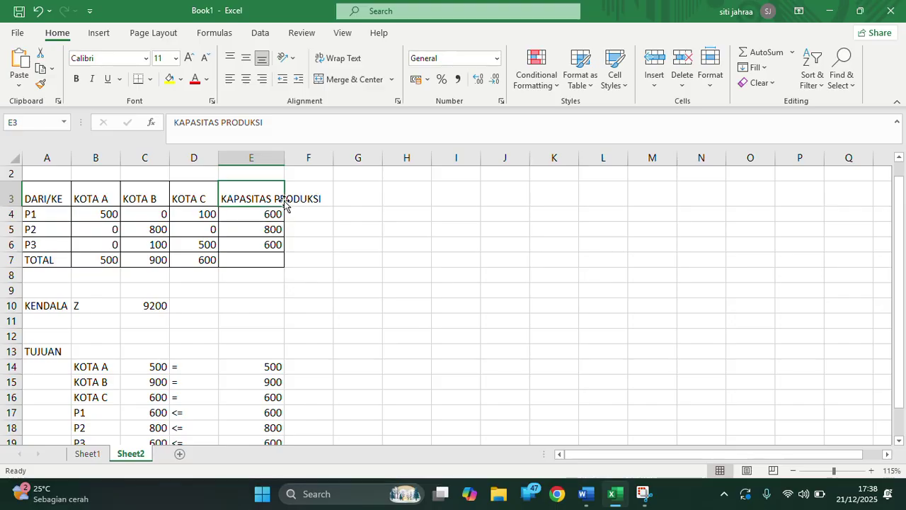
pyautogui.click(326, 79)
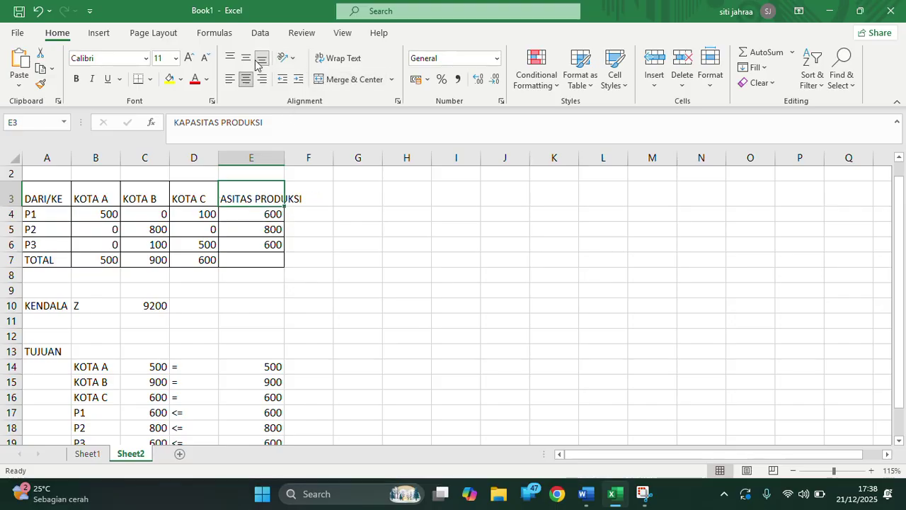
pyautogui.click(246, 58)
pyautogui.click(340, 58)
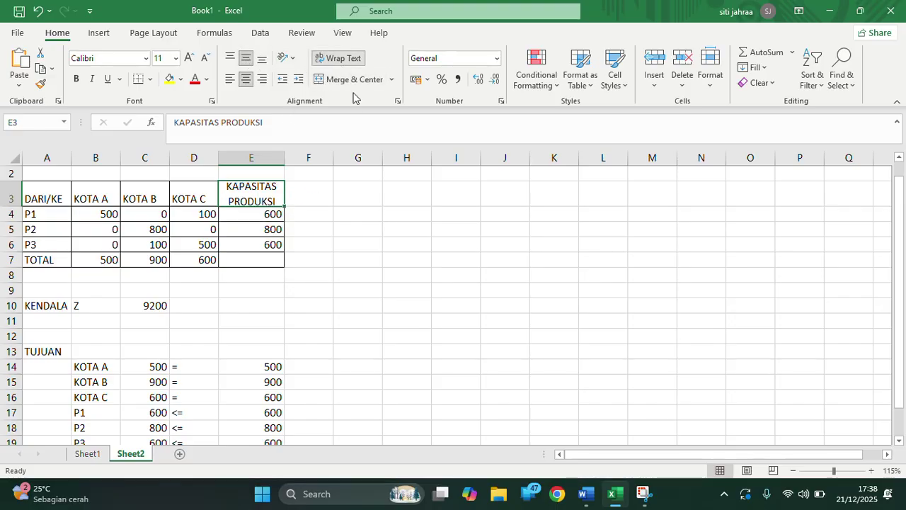
pyautogui.click(405, 195)
# Show the workbook beside the Word document and examine the allocation and Z value against the shipping cost table and task.
pyautogui.scroll(-1, 290, 381)
pyautogui.scroll(-2, 287, 383)
pyautogui.scroll(3, 288, 383)
pyautogui.scroll(-1, 285, 388)
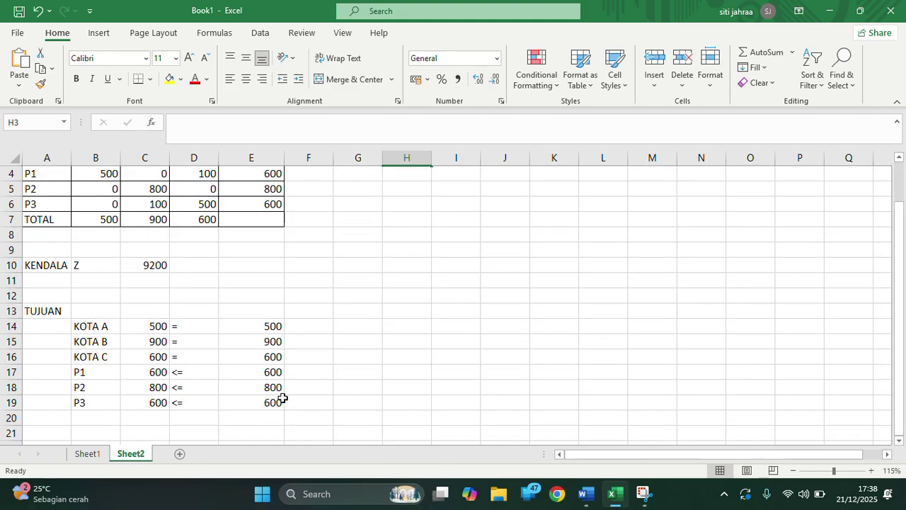
pyautogui.scroll(1, 282, 399)
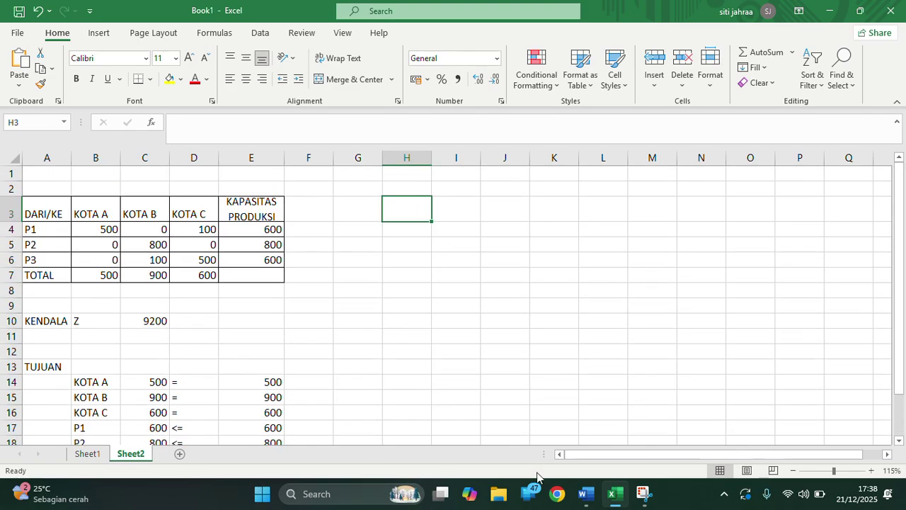
pyautogui.press('super+Right')
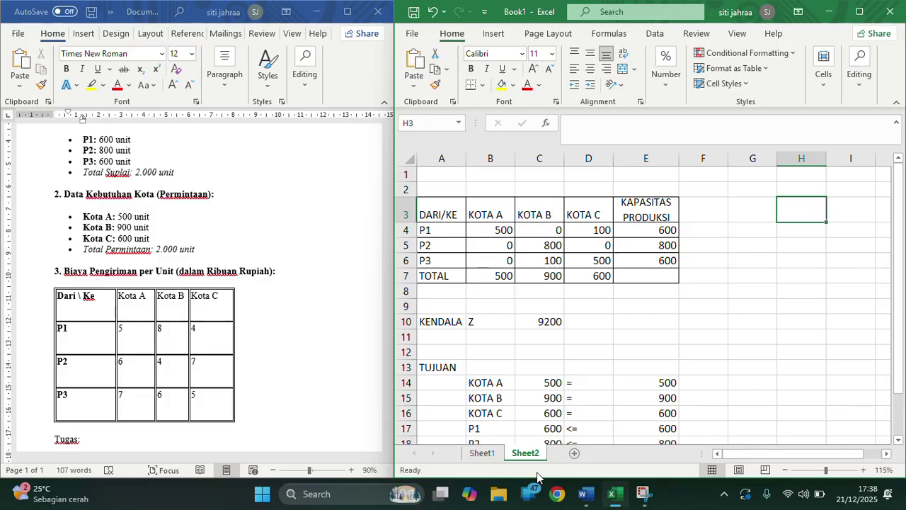
pyautogui.scroll(-2, 686, 330)
pyautogui.scroll(2, 686, 330)
pyautogui.keyDown('ctrl'); pyautogui.scroll(-1, 686, 330); pyautogui.keyUp('ctrl')
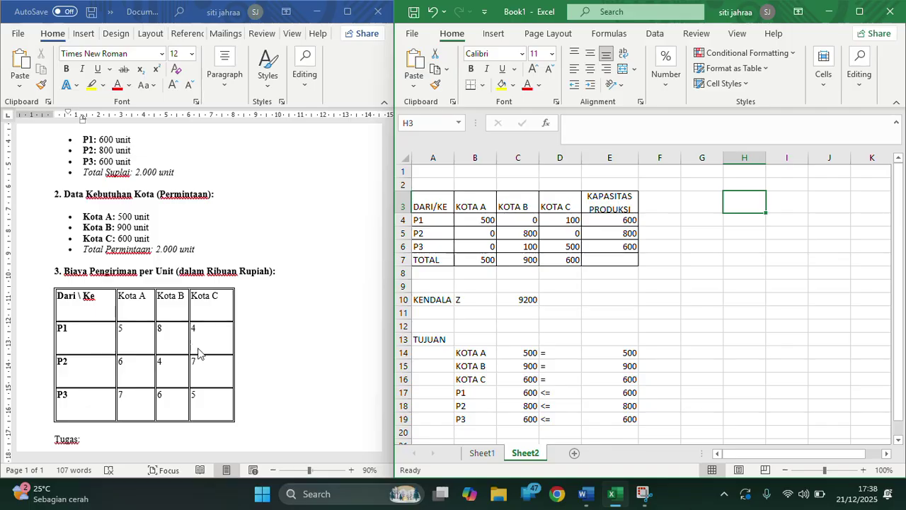
pyautogui.scroll(-2, 182, 344)
pyautogui.scroll(1, 181, 351)
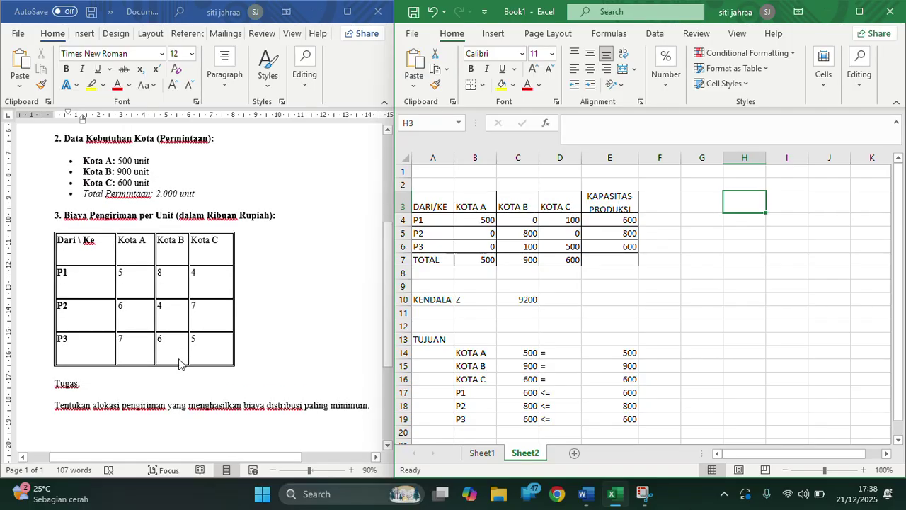